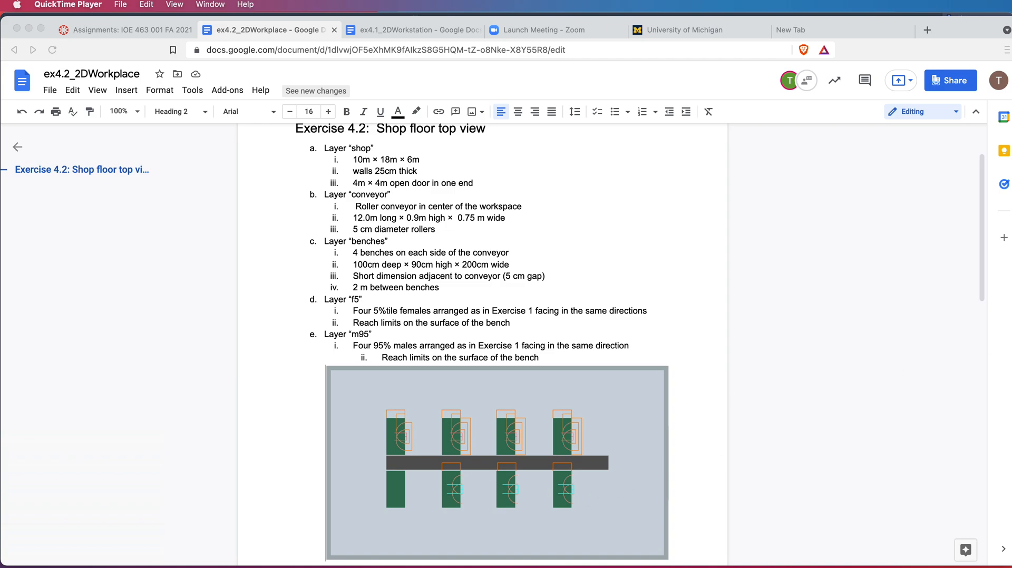
Step: Switch from the exercise brief to AutoCAD and create a new drawing from the preselected template
{"action": "left_click", "coordinate": [1009, 211]}
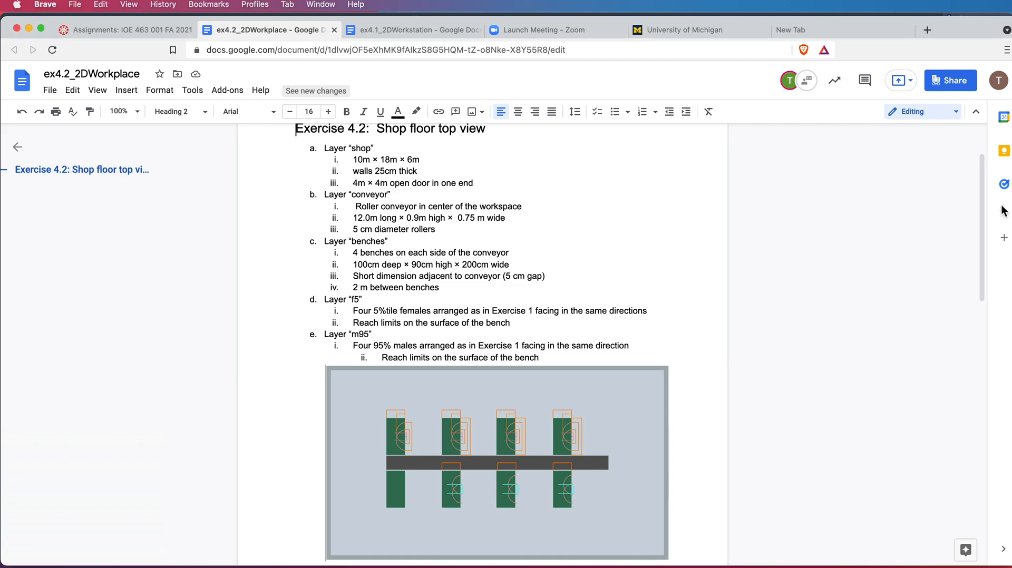
{"action": "left_click", "coordinate": [992, 13]}
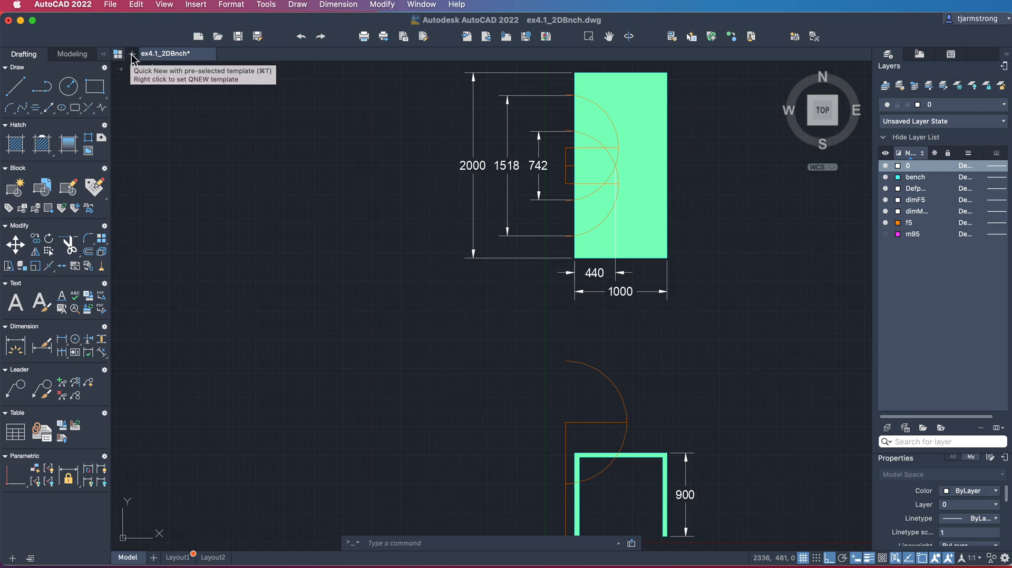
{"action": "left_click", "coordinate": [132, 55]}
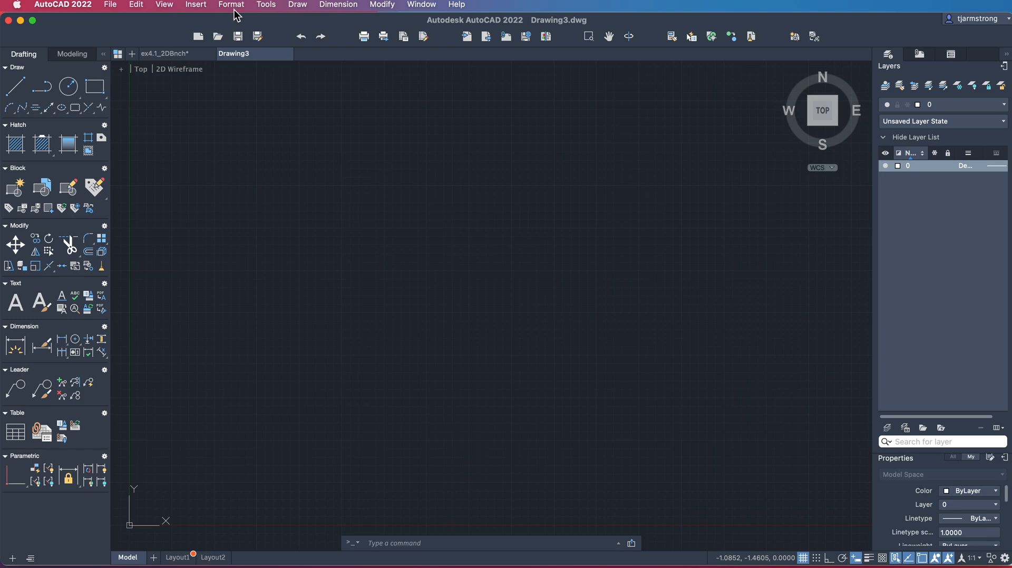
Step: Configure the drawing units with a decimal length precision of 0 and an insertion scale in meters
{"action": "left_click", "coordinate": [474, 549]}
{"action": "type", "text": "units"}
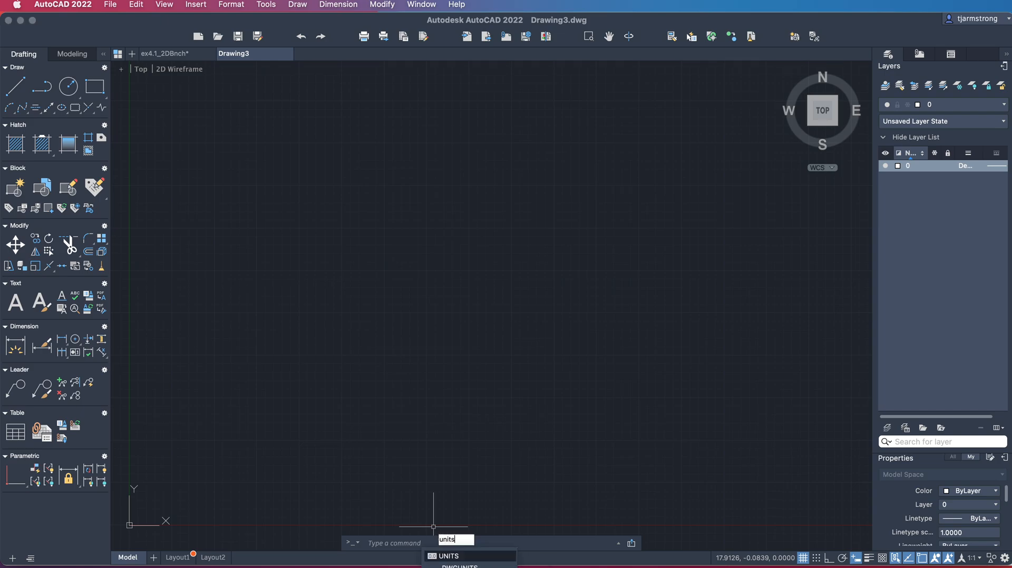
{"action": "key", "text": "Return"}
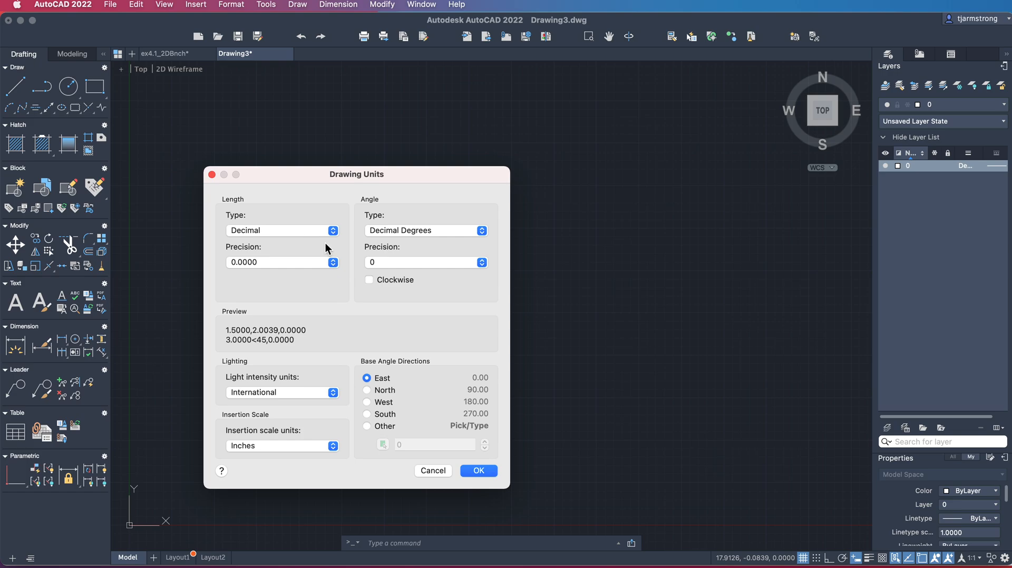
{"action": "left_click", "coordinate": [332, 264]}
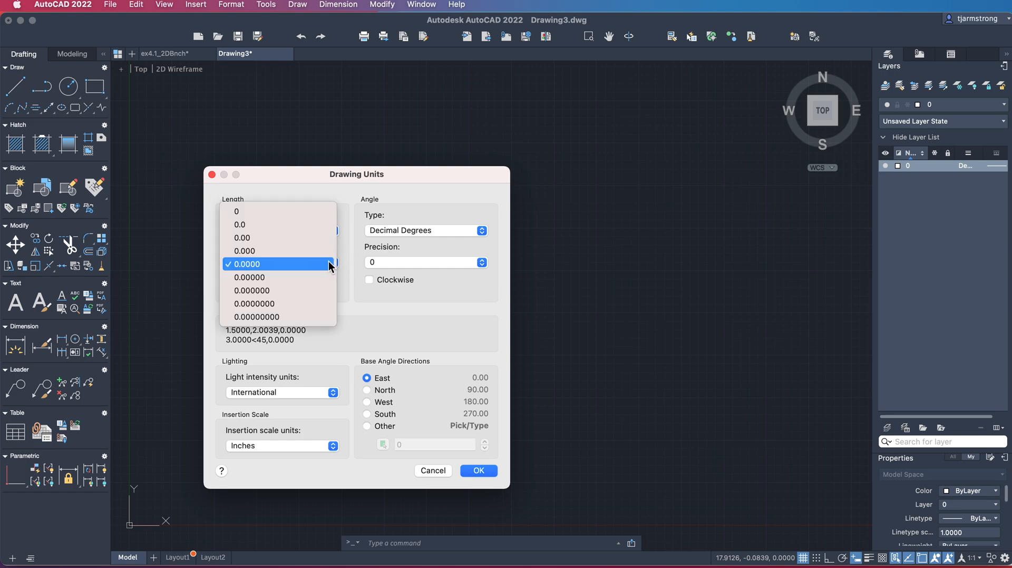
{"action": "left_click", "coordinate": [303, 212]}
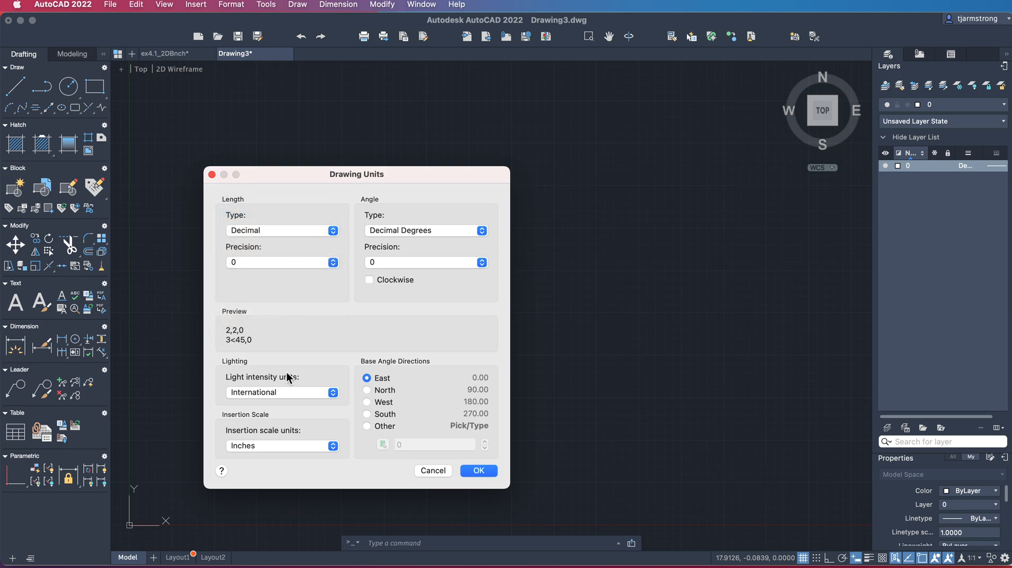
{"action": "left_click", "coordinate": [332, 446]}
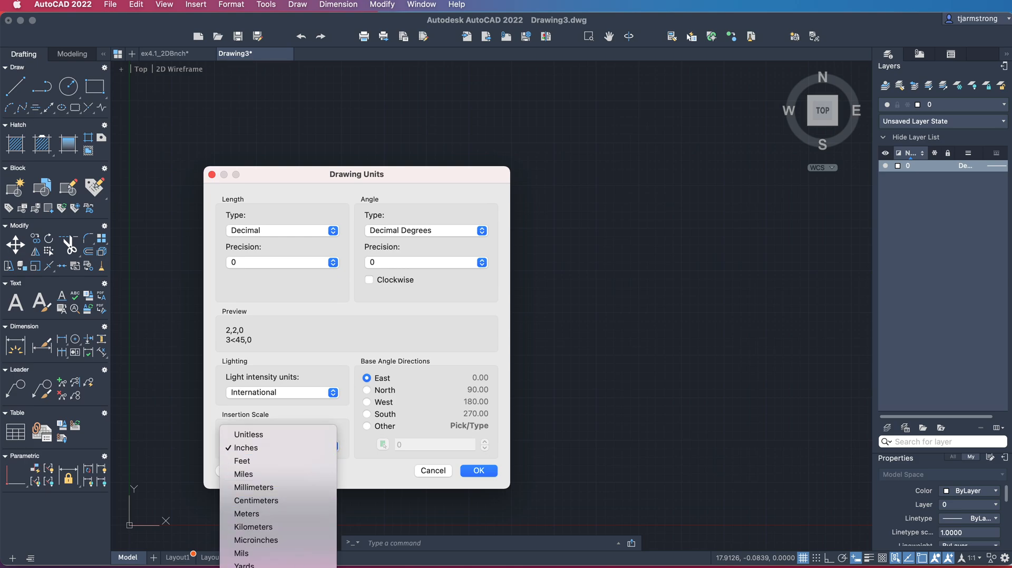
{"action": "left_click", "coordinate": [257, 518]}
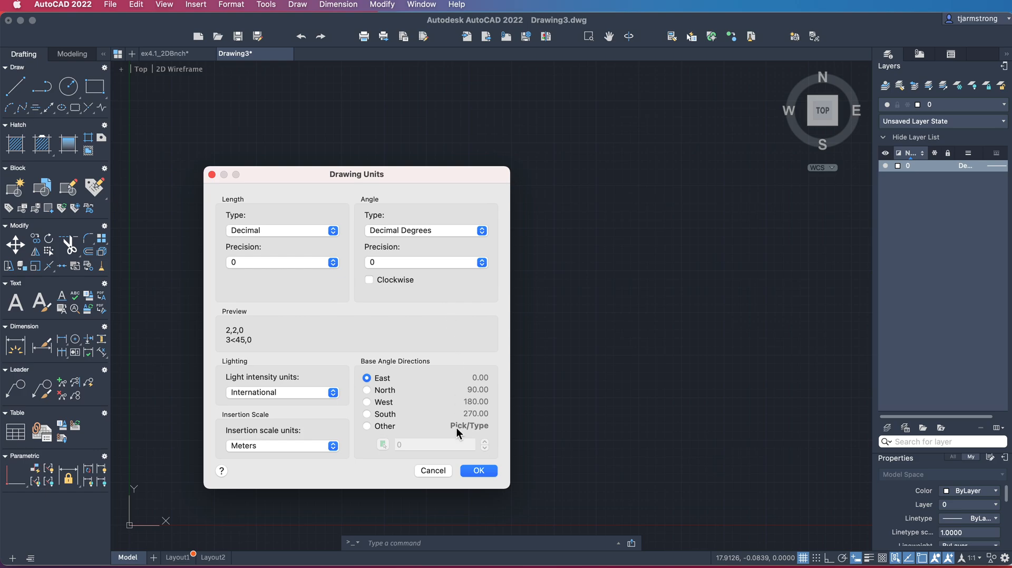
{"action": "left_click", "coordinate": [477, 471]}
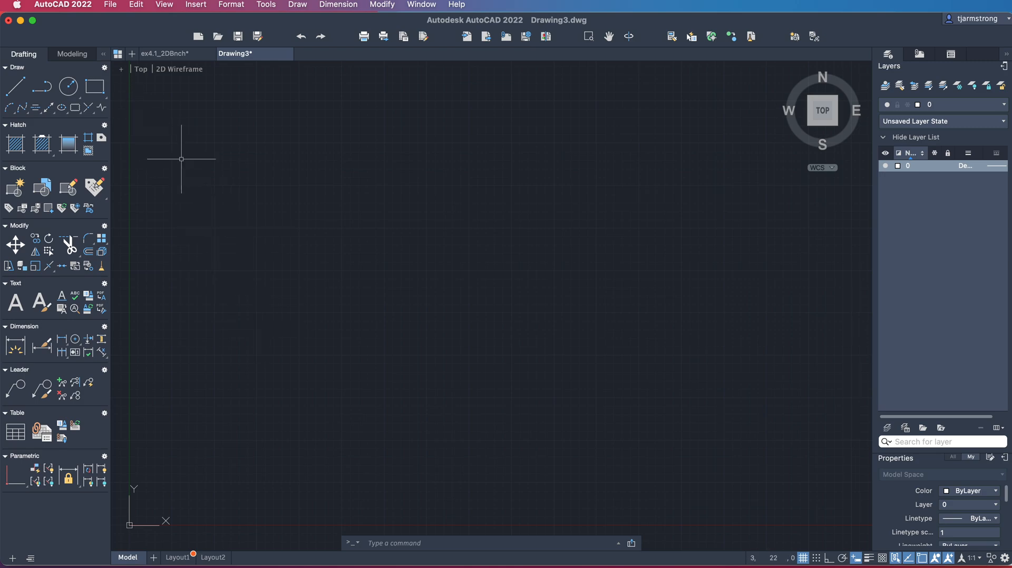
Step: Draw the shop outline as a rectangle 18 m wide and 10 m high
{"action": "left_click", "coordinate": [97, 88]}
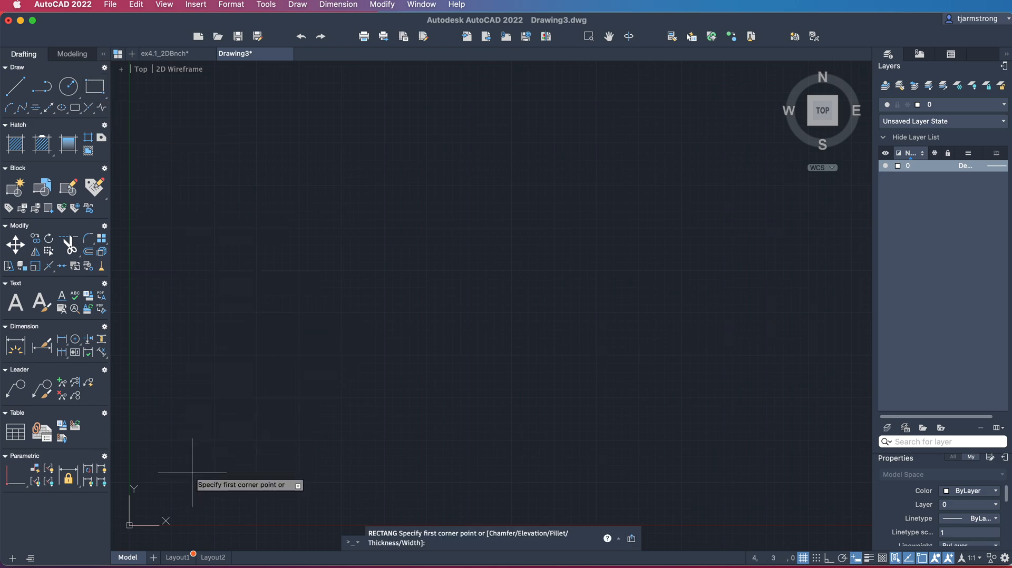
{"action": "left_click", "coordinate": [212, 444]}
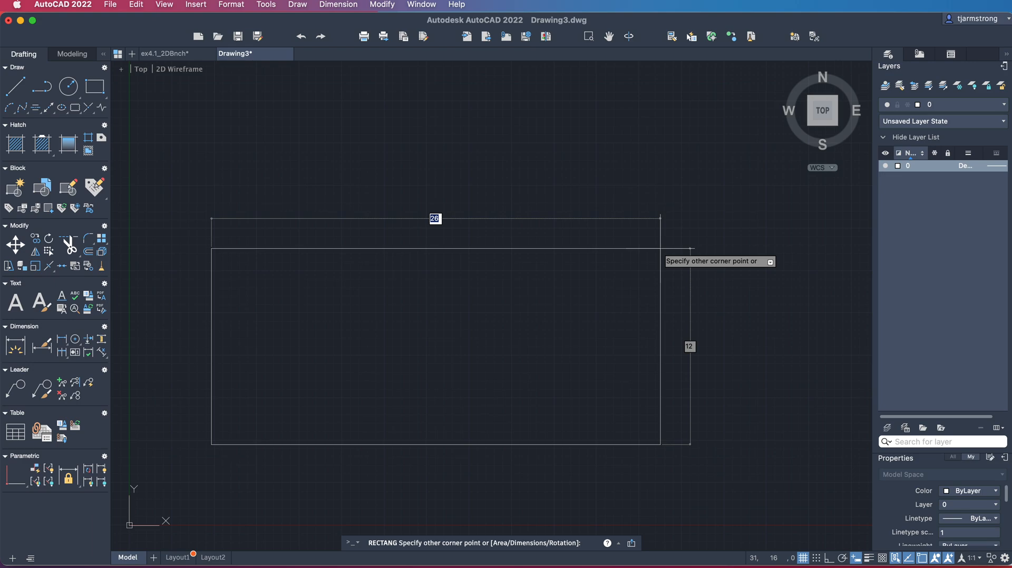
{"action": "type", "text": "18"}
{"action": "key", "text": "Tab"}
{"action": "type", "text": "1"}
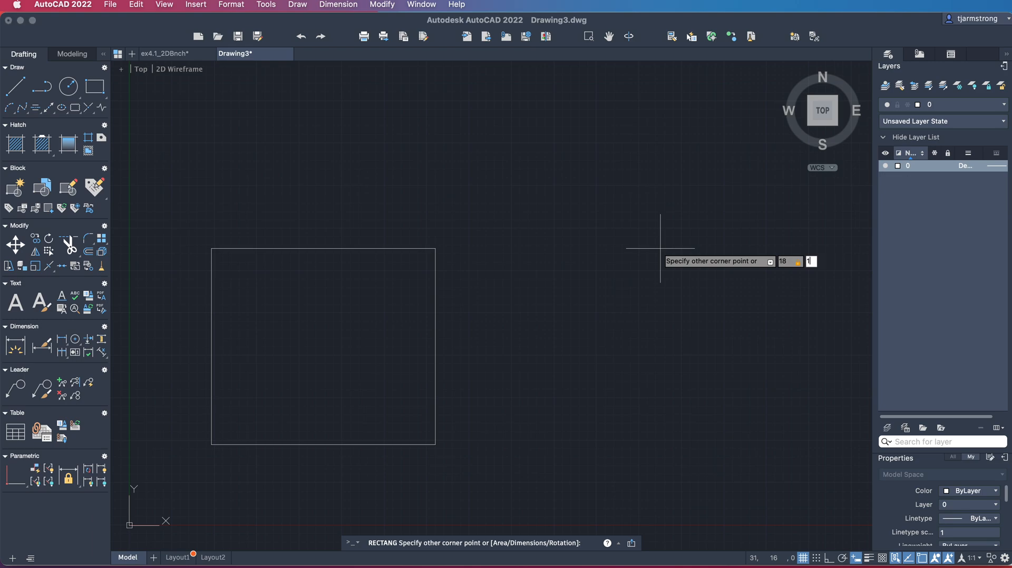
{"action": "type", "text": "0"}
{"action": "key", "text": "Return"}
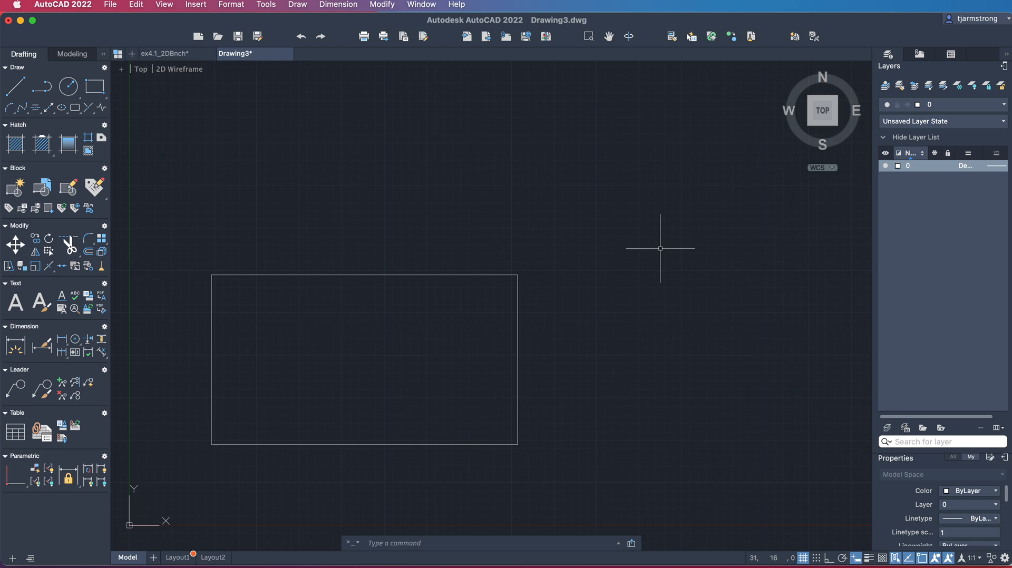
Step: Create a new layer named "shop"
{"action": "type", "text": "z"}
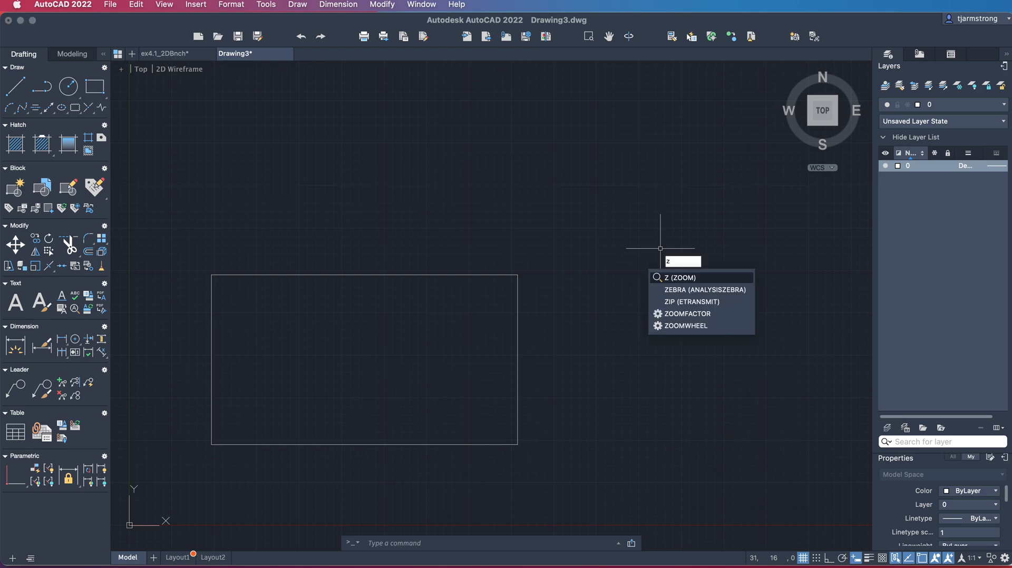
{"action": "key", "text": "Return"}
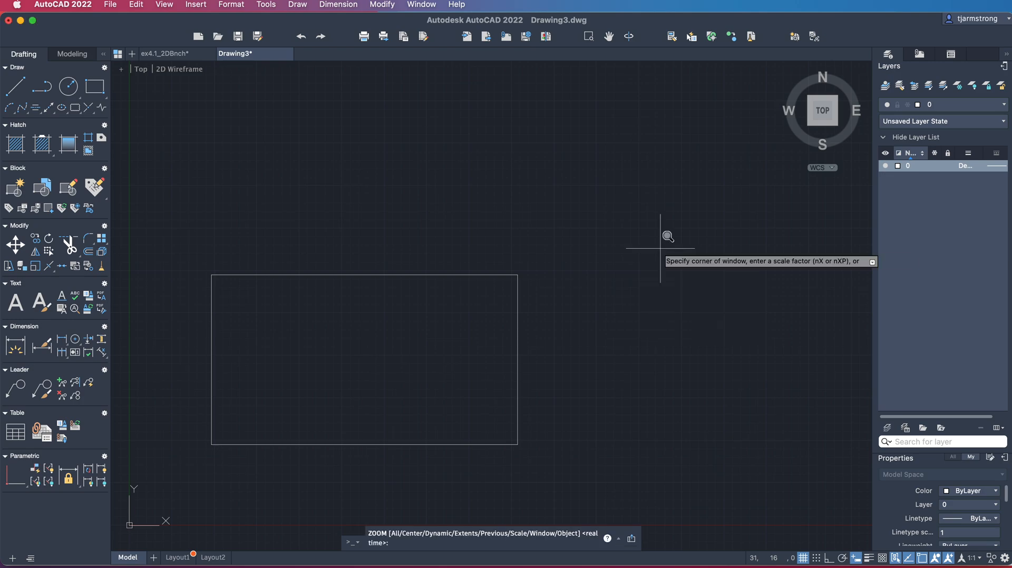
{"action": "type", "text": "a"}
{"action": "key", "text": "Return"}
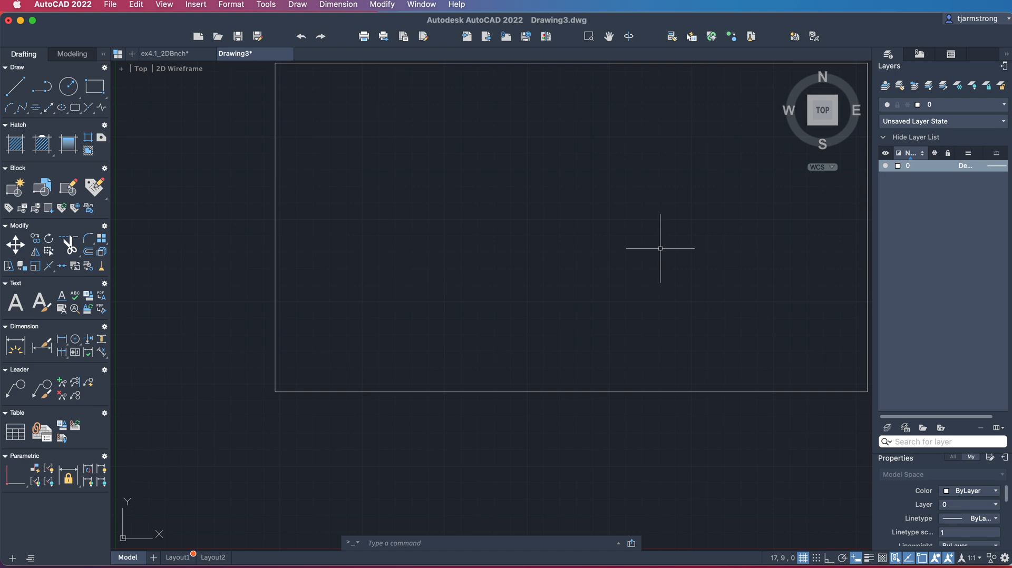
{"action": "middle_click_drag", "start_coordinate": [555, 231], "coordinate": [479, 305]}
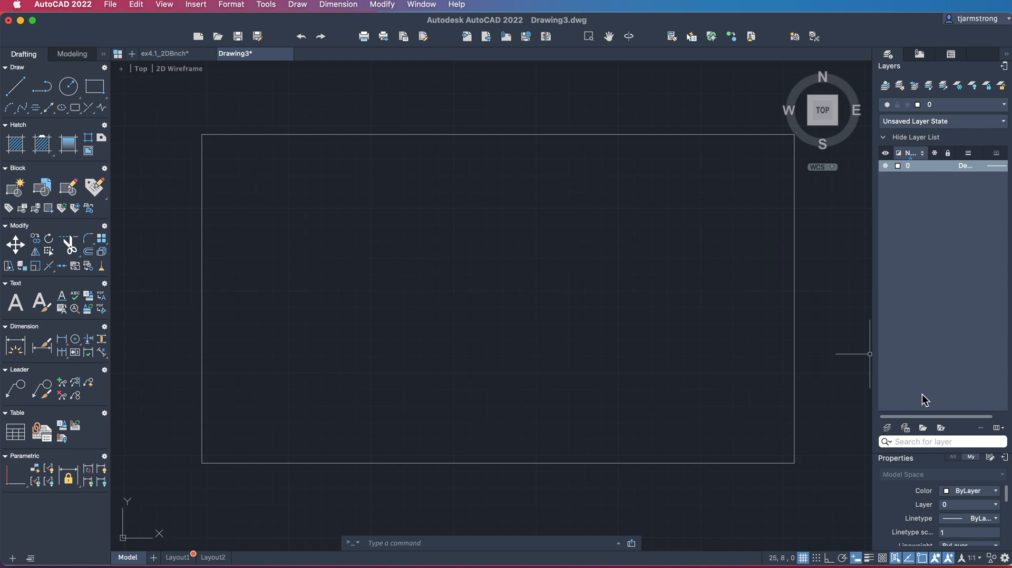
{"action": "left_click", "coordinate": [888, 428]}
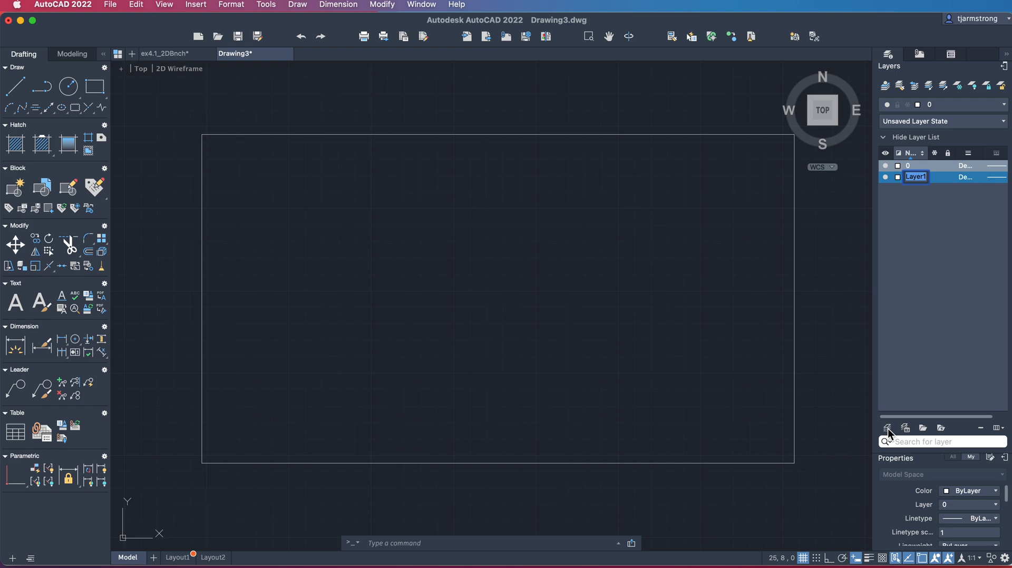
{"action": "type", "text": "shop"}
{"action": "left_click", "coordinate": [736, 311]}
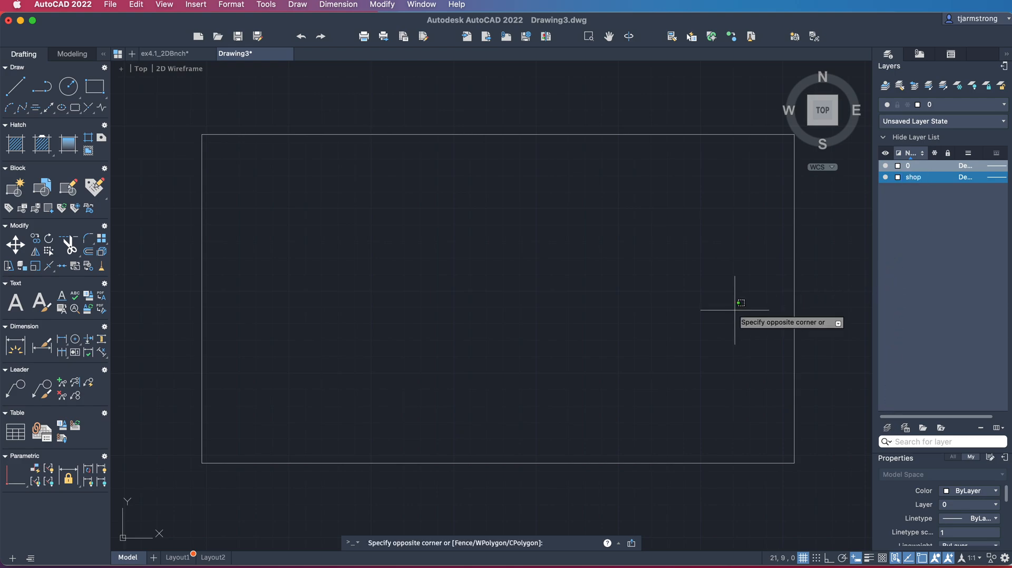
Step: Move the 18 × 10 m rectangle from layer 0 to the "shop" layer
{"action": "left_click", "coordinate": [793, 296]}
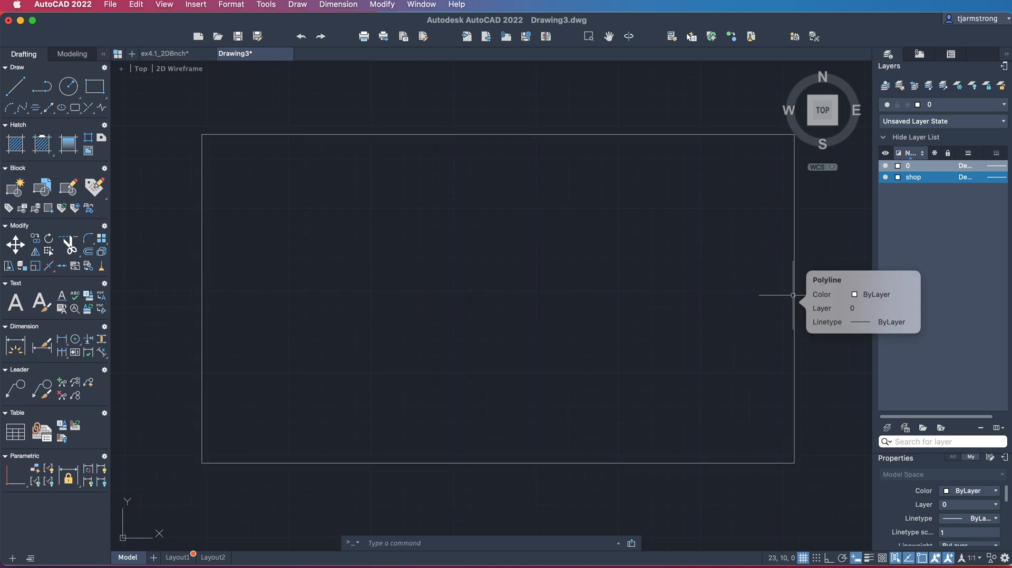
{"action": "left_click", "coordinate": [794, 295]}
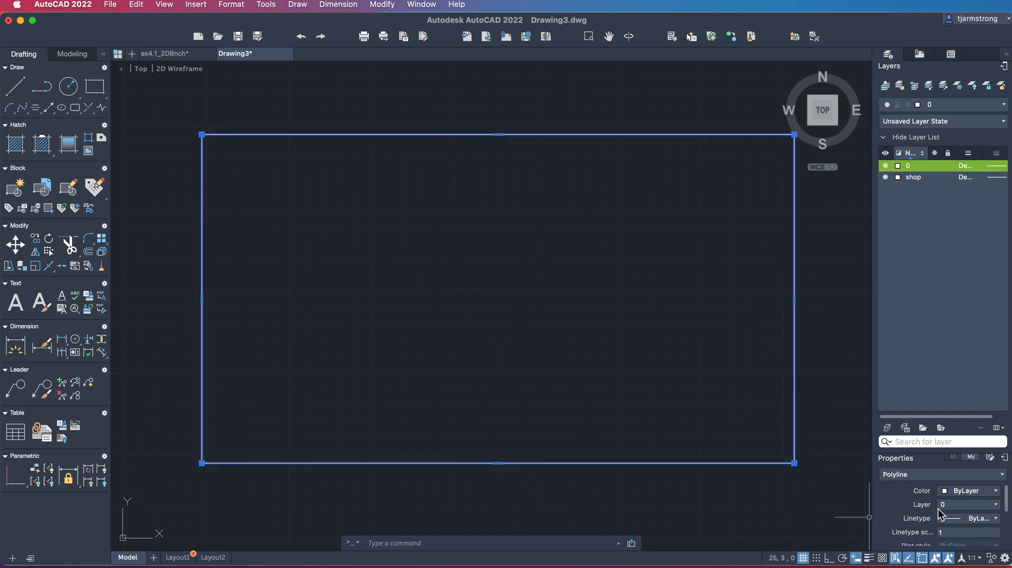
{"action": "left_click", "coordinate": [996, 505]}
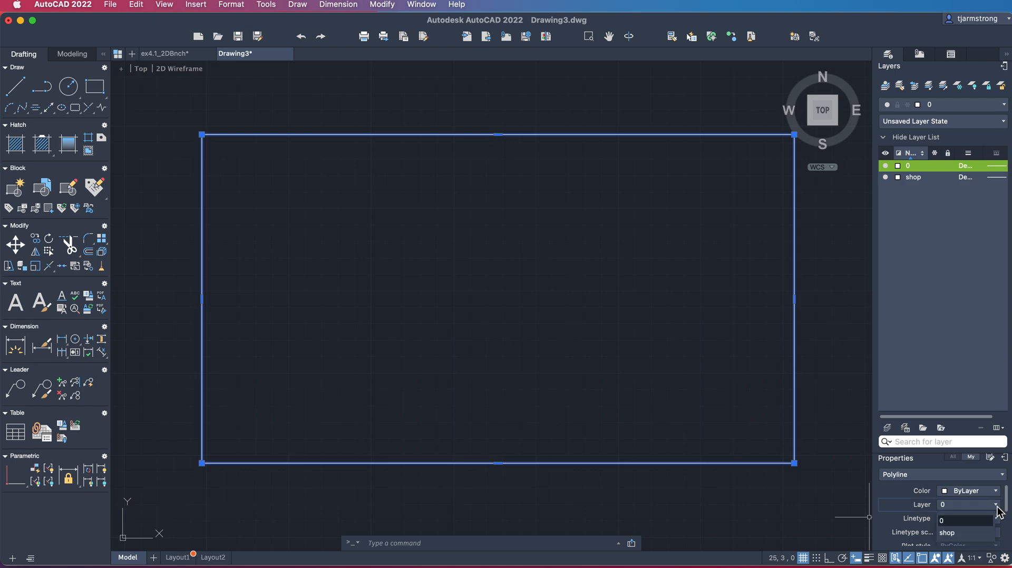
{"action": "left_click", "coordinate": [979, 534]}
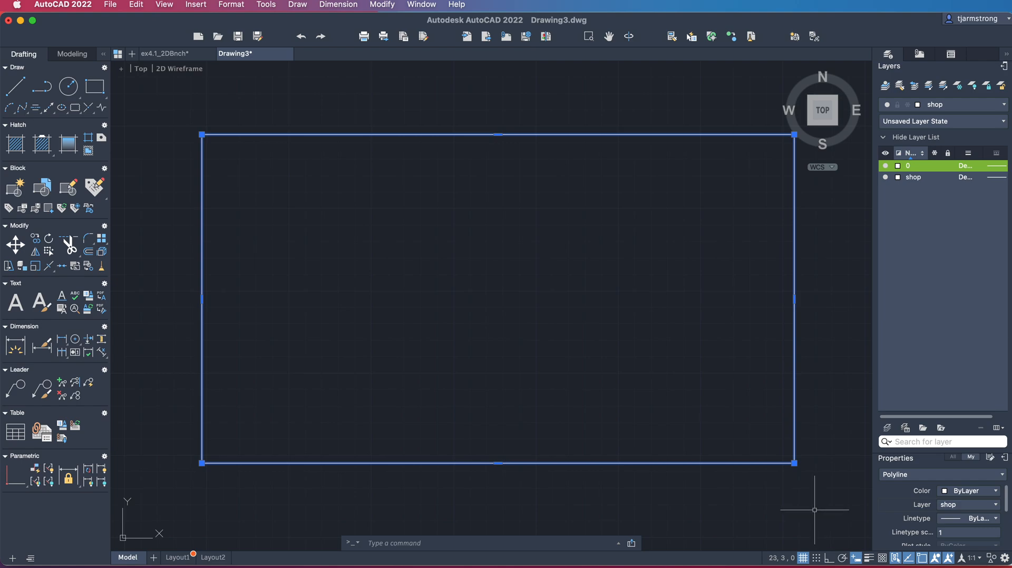
{"action": "type", "text": "z"}
{"action": "key", "text": "Return"}
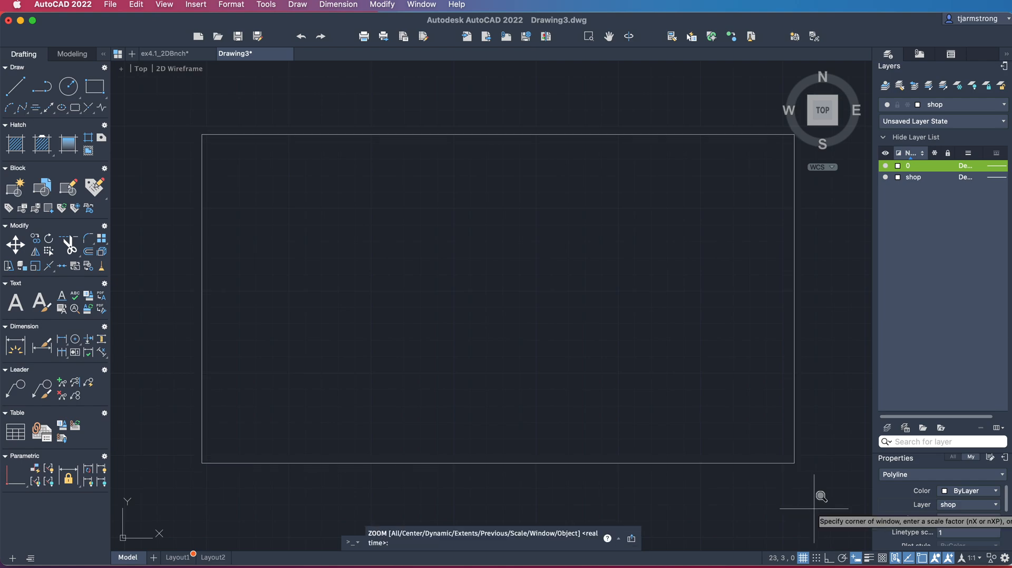
{"action": "left_click", "coordinate": [795, 400]}
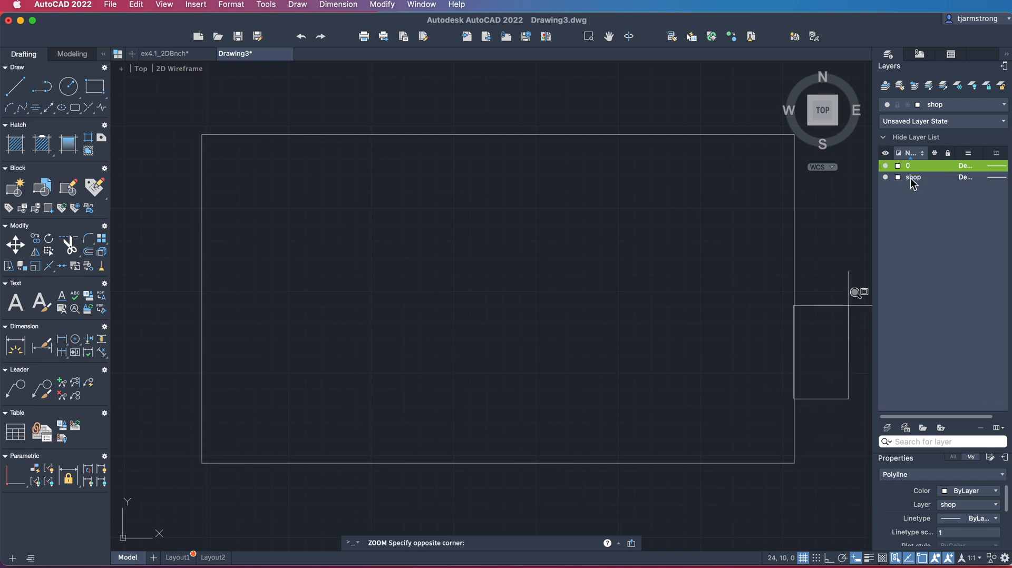
{"action": "key", "text": "Escape"}
{"action": "key", "text": "Escape"}
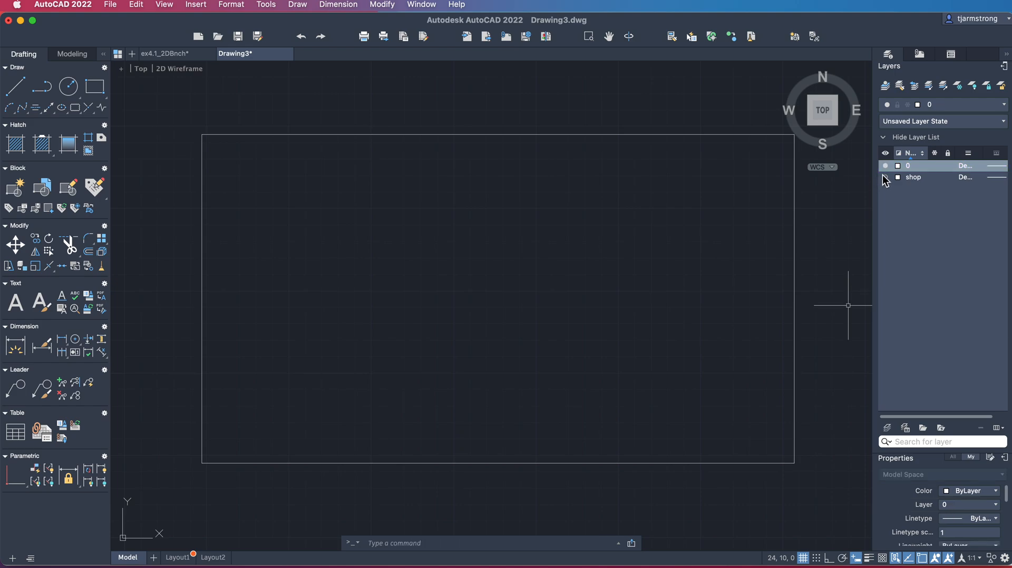
Step: Switch the "shop" layer's visibility off and on again to check that the outline belongs to it
{"action": "left_click", "coordinate": [886, 177]}
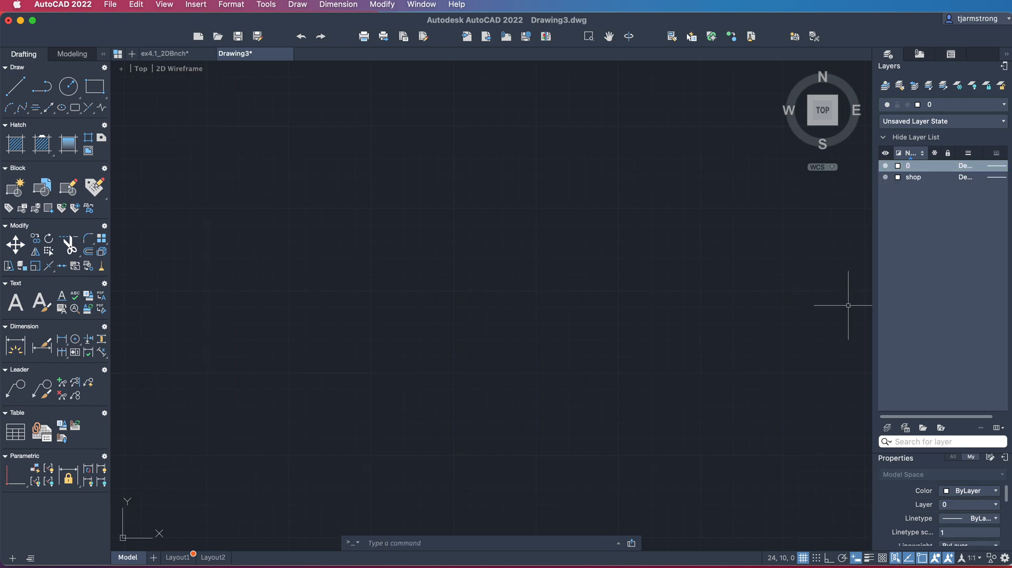
{"action": "left_click", "coordinate": [886, 178]}
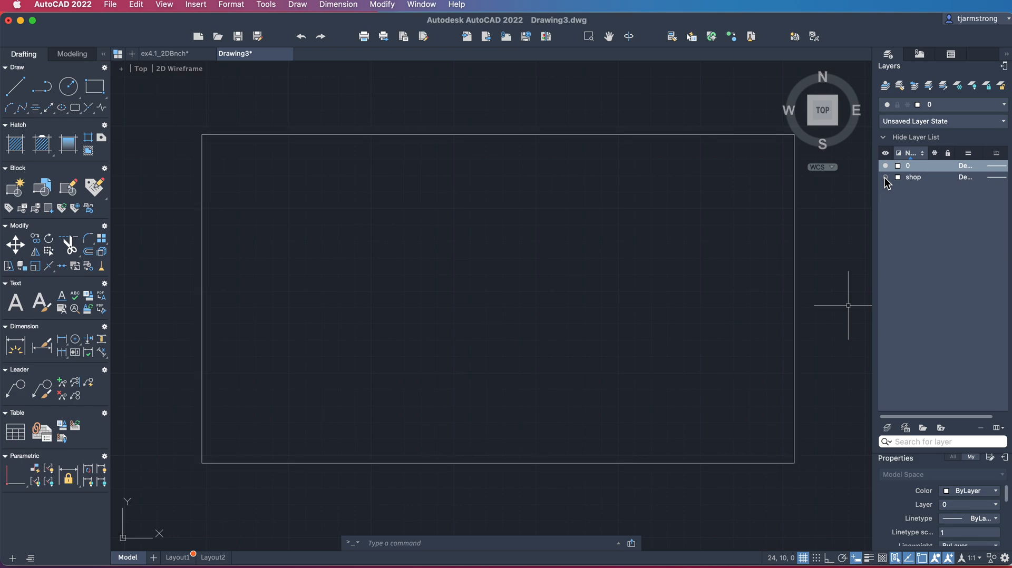
Step: Create a new layer named "conveyor" and make it the current layer
{"action": "left_click", "coordinate": [888, 428]}
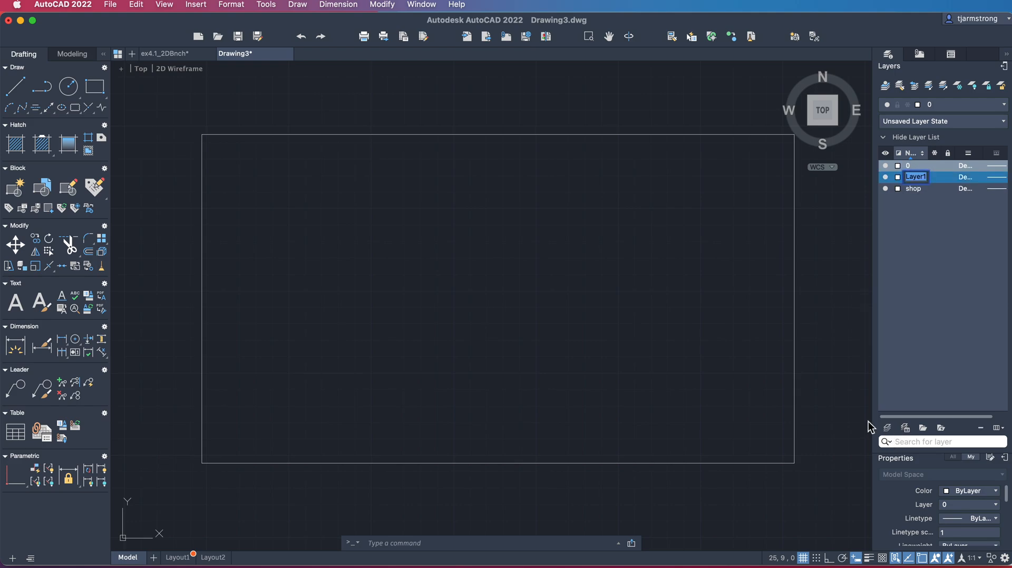
{"action": "type", "text": "conv"}
{"action": "type", "text": "eyo"}
{"action": "type", "text": "r"}
{"action": "key", "text": "Return"}
{"action": "left_click", "coordinate": [1004, 105]}
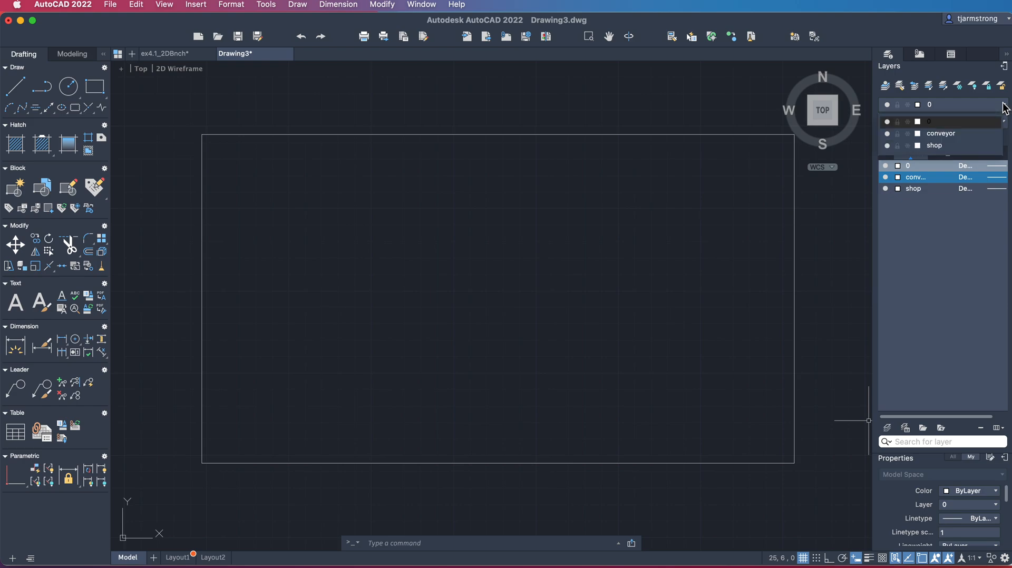
{"action": "left_click", "coordinate": [976, 137]}
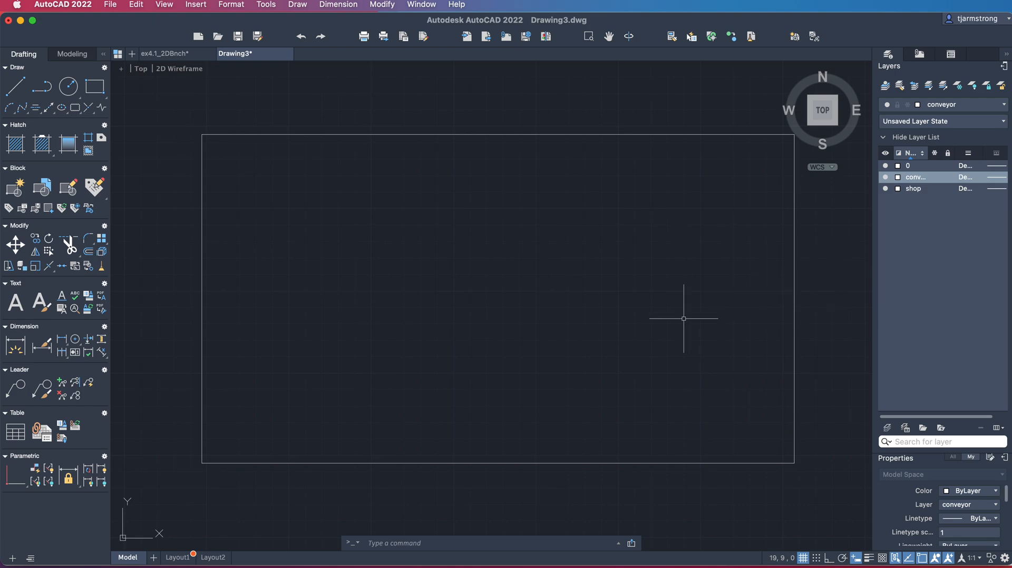
Step: Draw a 12 × 0.75 m conveyor rectangle starting from the lower-left corner of the shop outline
{"action": "left_click", "coordinate": [93, 88]}
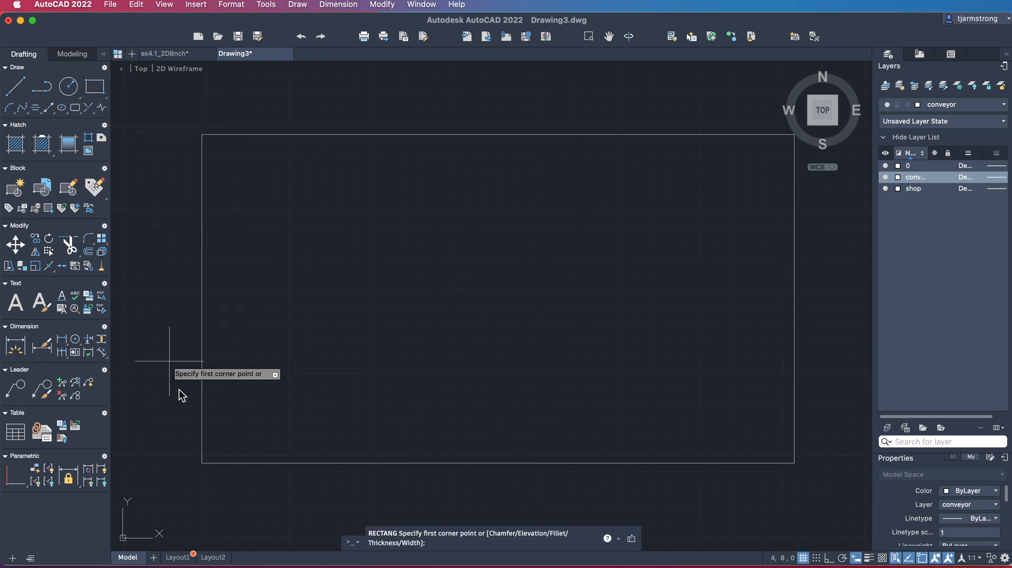
{"action": "left_click", "coordinate": [202, 463]}
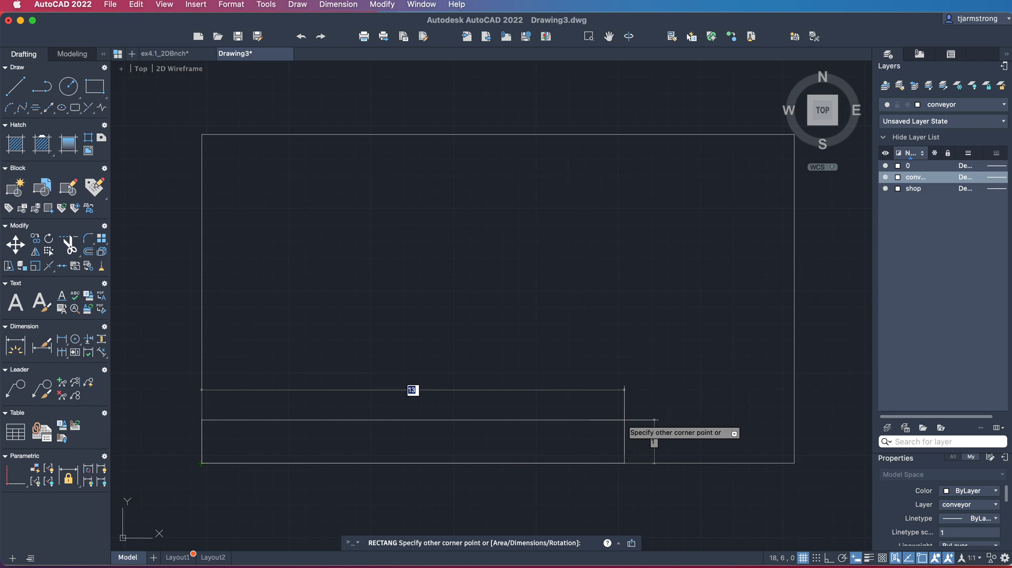
{"action": "type", "text": "12"}
{"action": "key", "text": "Tab"}
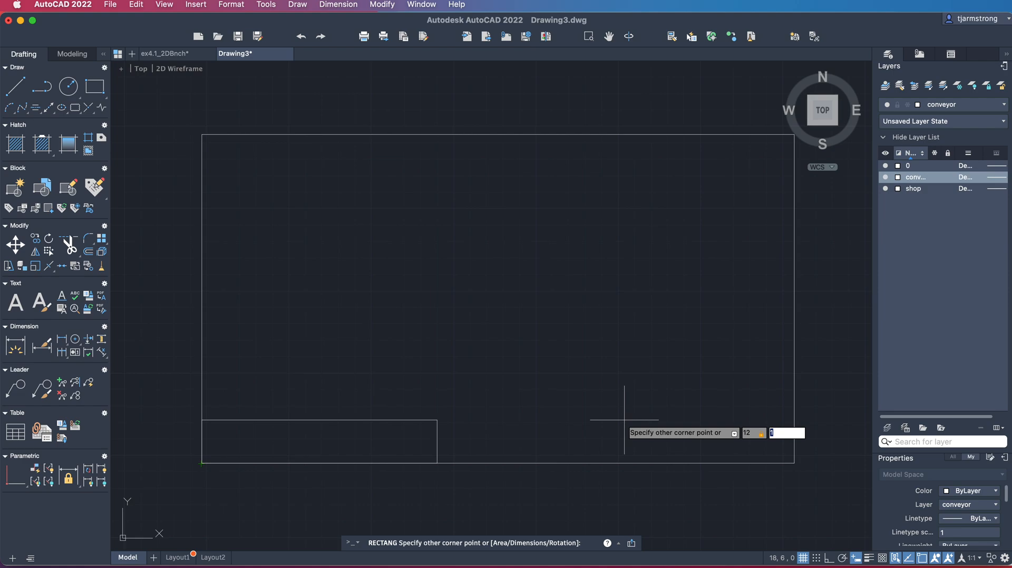
{"action": "type", "text": ".75"}
{"action": "key", "text": "Return"}
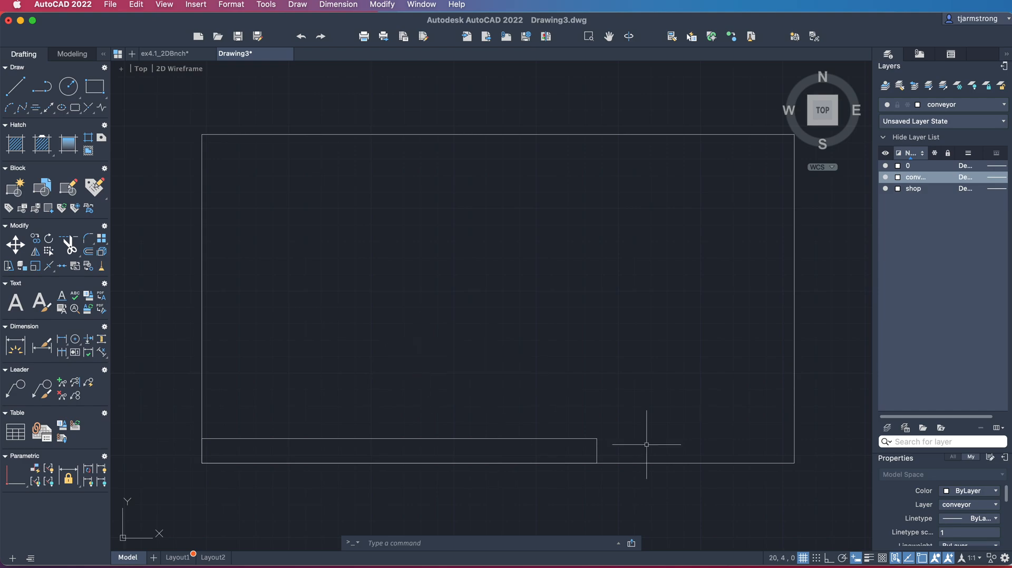
Step: Enable the Geometric Center object snap mode in the drafting settings
{"action": "left_click", "coordinate": [816, 560]}
{"action": "left_click", "coordinate": [844, 567]}
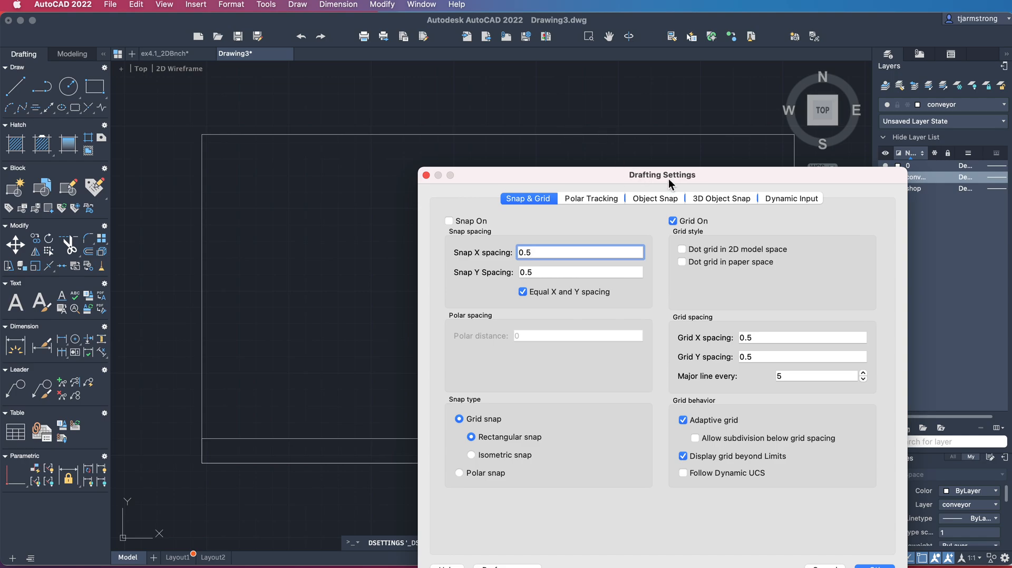
{"action": "left_click", "coordinate": [658, 198]}
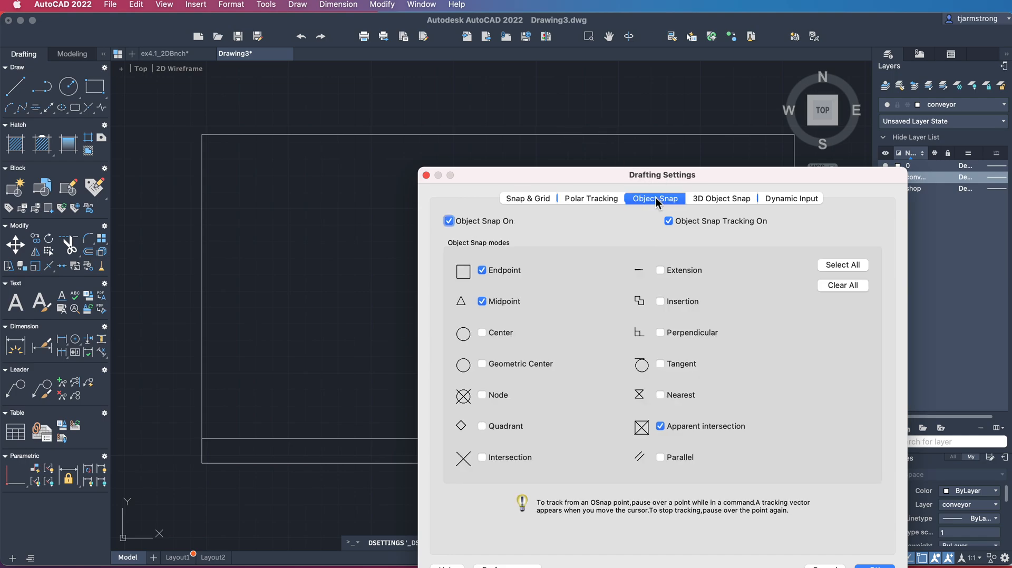
{"action": "left_click", "coordinate": [482, 365]}
{"action": "left_click_drag", "start_coordinate": [824, 171], "coordinate": [800, 114]}
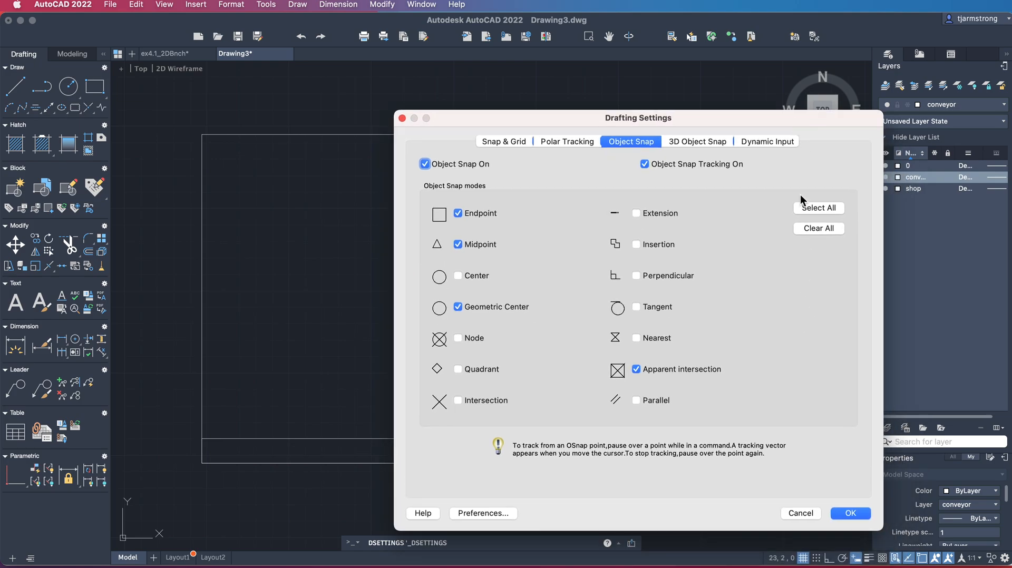
{"action": "left_click", "coordinate": [850, 514]}
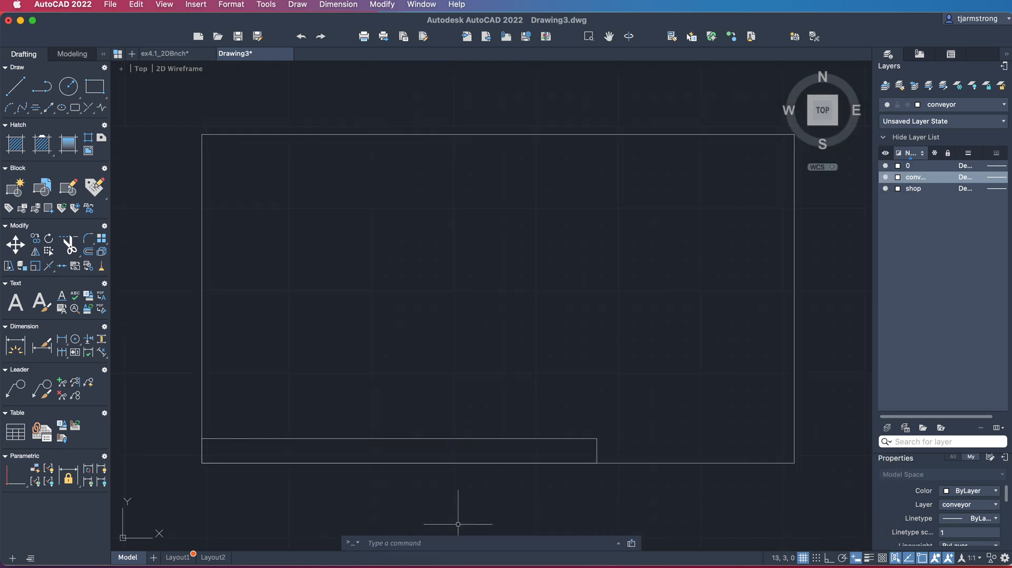
Step: Move the conveyor rectangle from its geometric center to the geometric center of the shop outline
{"action": "type", "text": "mov"}
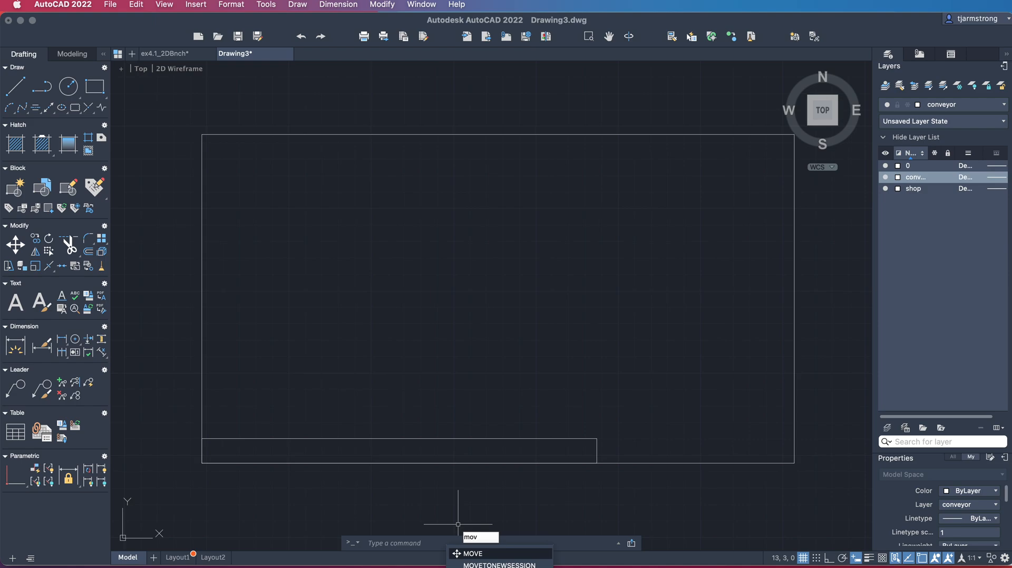
{"action": "key", "text": "Return"}
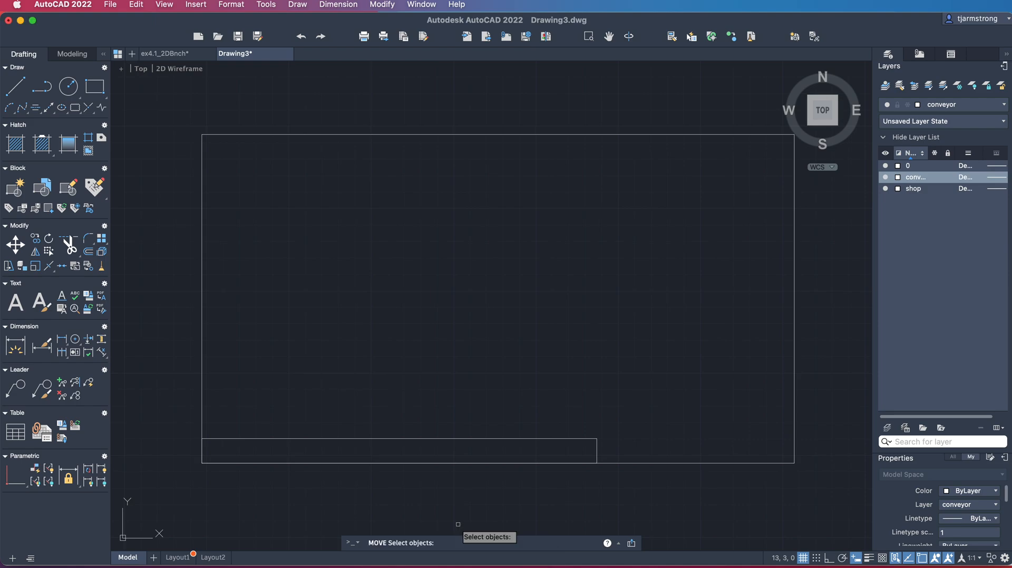
{"action": "left_click", "coordinate": [449, 438]}
{"action": "key", "text": "Return"}
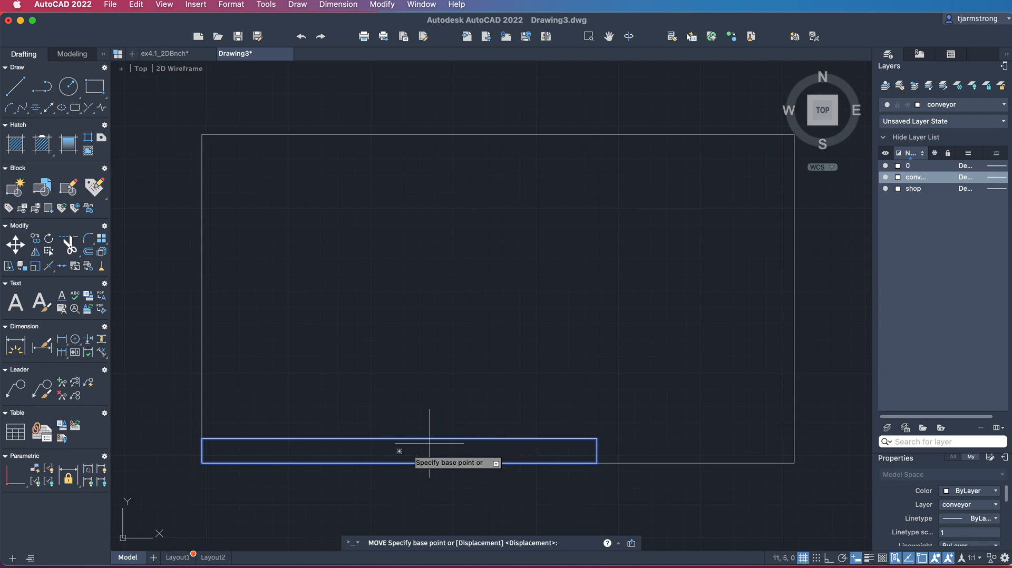
{"action": "left_click", "coordinate": [399, 451]}
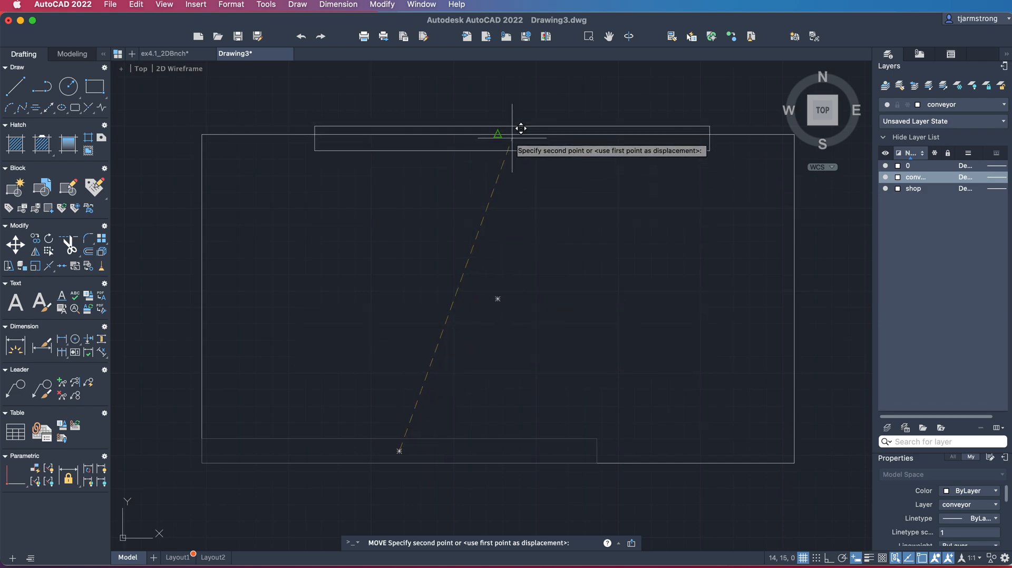
{"action": "left_click", "coordinate": [498, 299]}
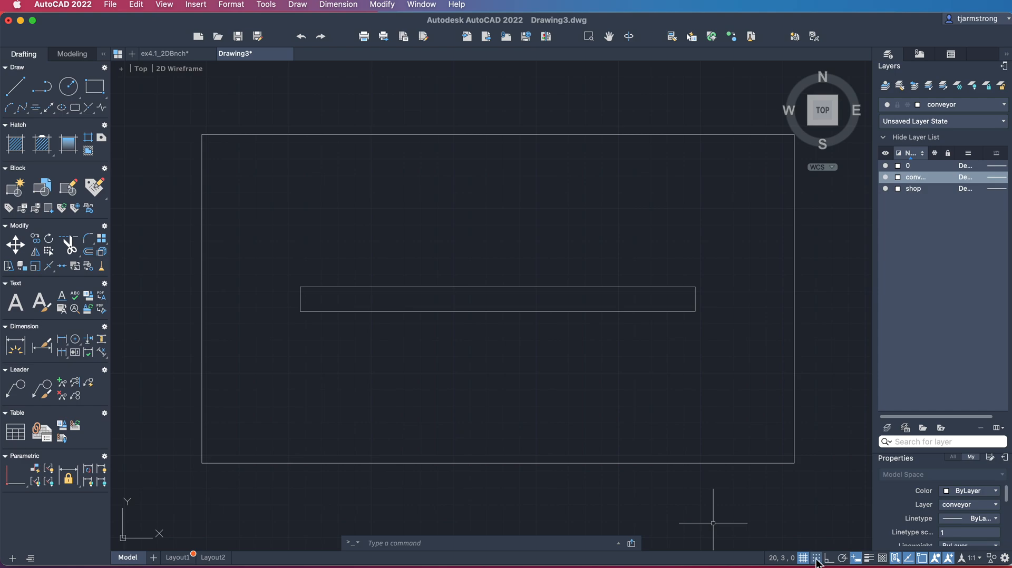
Step: Review the Geometric Center option among the object snap modes in the drafting settings
{"action": "left_click", "coordinate": [843, 567]}
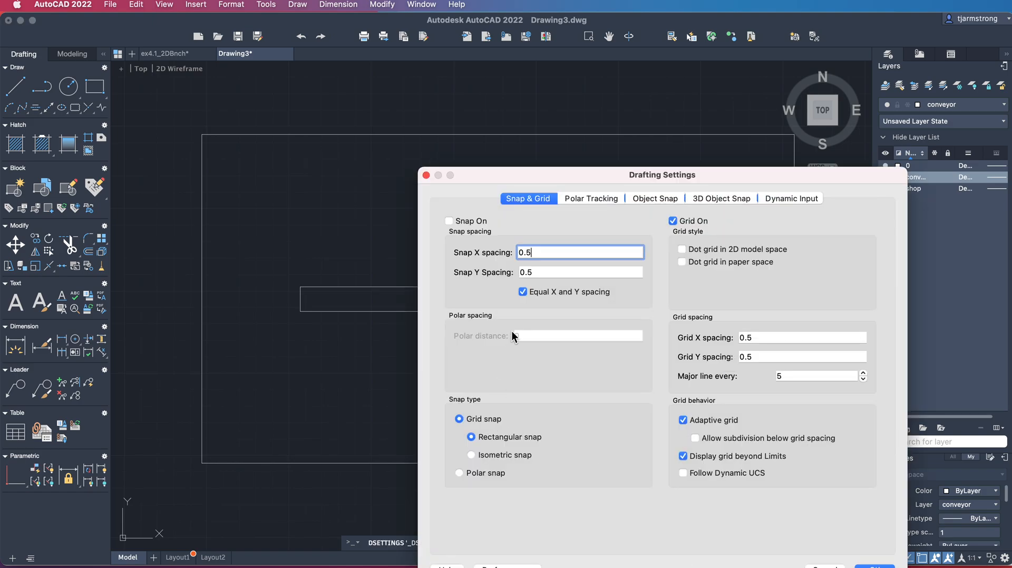
{"action": "left_click", "coordinate": [655, 199]}
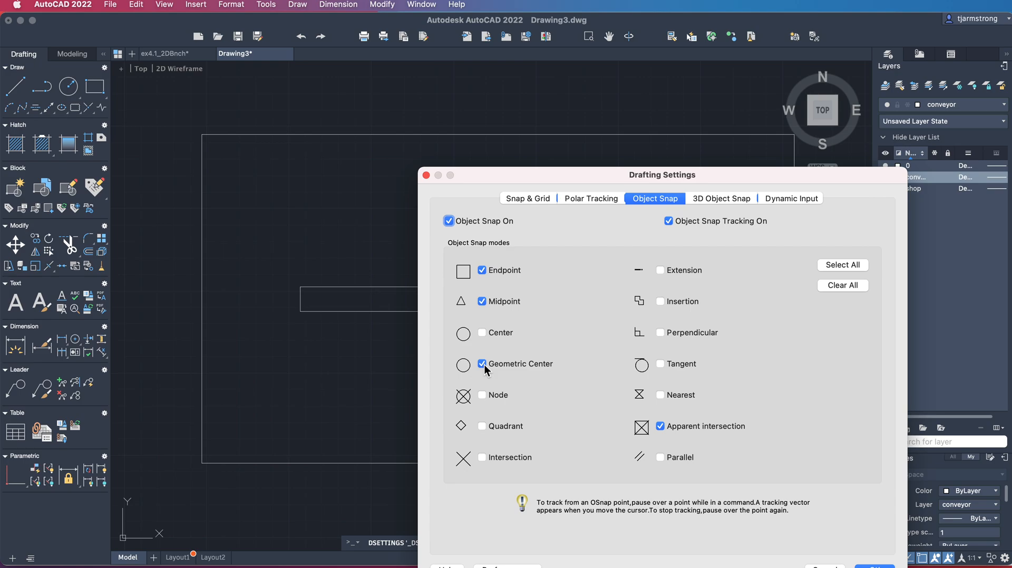
{"action": "left_click", "coordinate": [872, 566]}
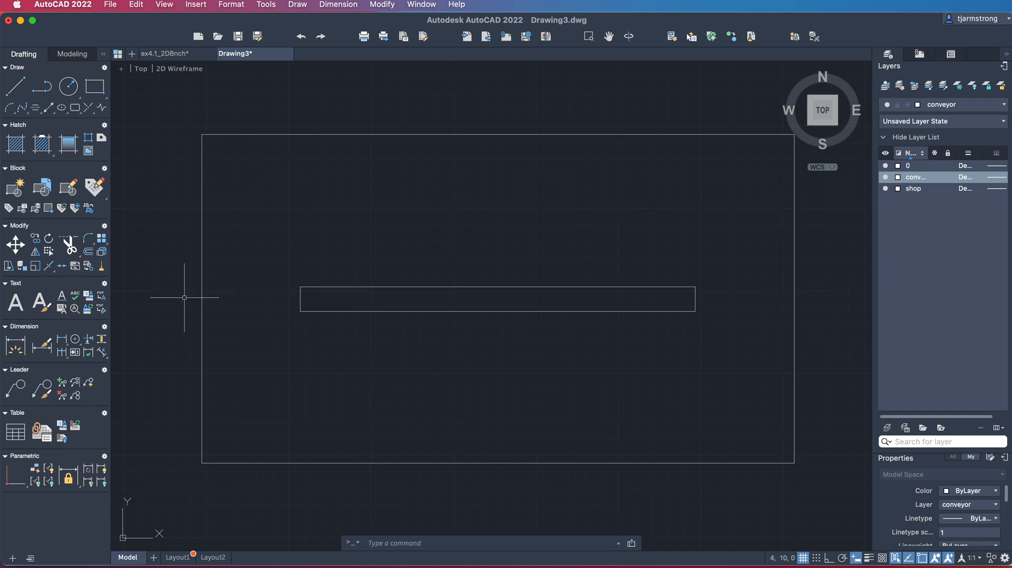
Step: Draw a 0.05 × 0.75 m roller rectangle inside the conveyor's left end, starting from the conveyor's lower-left corner
{"action": "scroll", "coordinate": [342, 302], "scroll_direction": "down", "scroll_amount": 2}
{"action": "scroll", "coordinate": [342, 302], "scroll_direction": "down", "scroll_amount": 1}
{"action": "scroll", "coordinate": [342, 304], "scroll_direction": "up", "scroll_amount": 7}
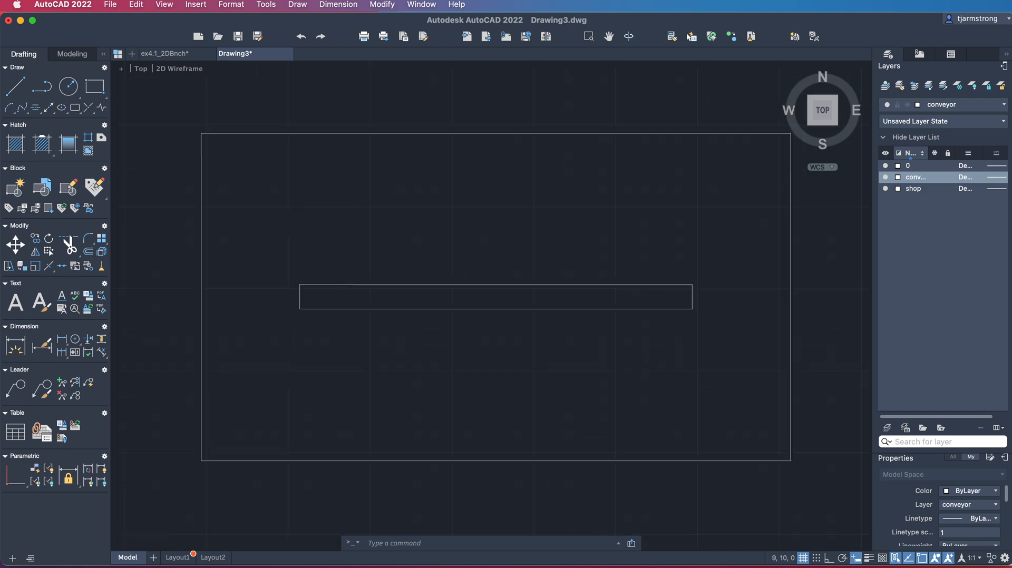
{"action": "scroll", "coordinate": [342, 303], "scroll_direction": "up", "scroll_amount": 2}
{"action": "middle_click_drag", "start_coordinate": [244, 285], "coordinate": [463, 302]}
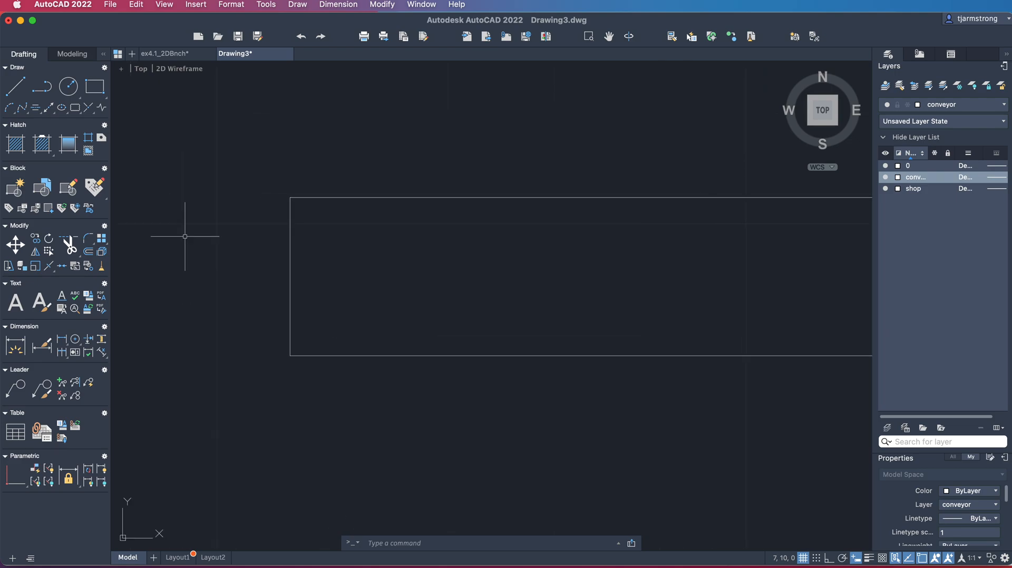
{"action": "left_click", "coordinate": [95, 90]}
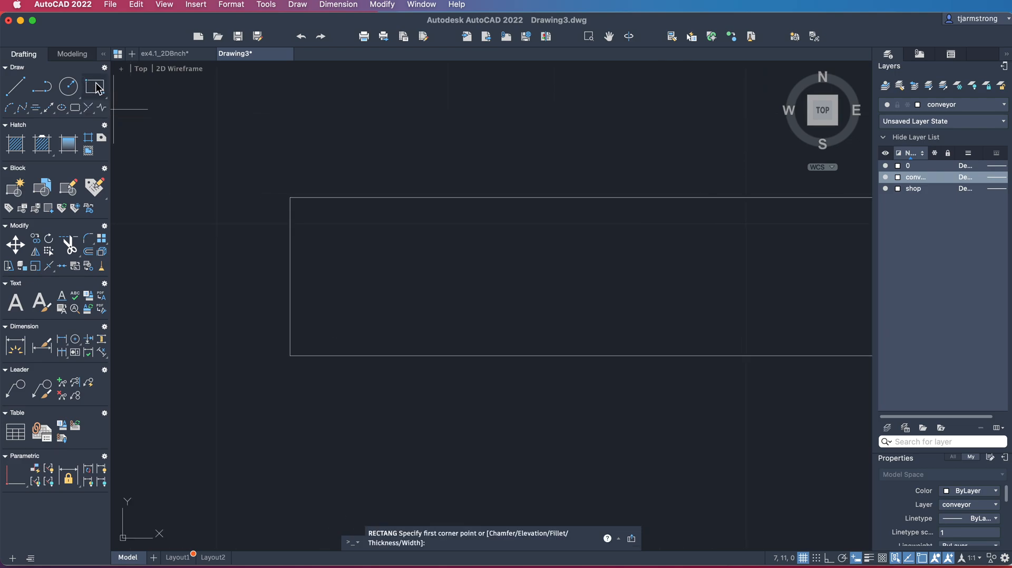
{"action": "left_click", "coordinate": [290, 355]}
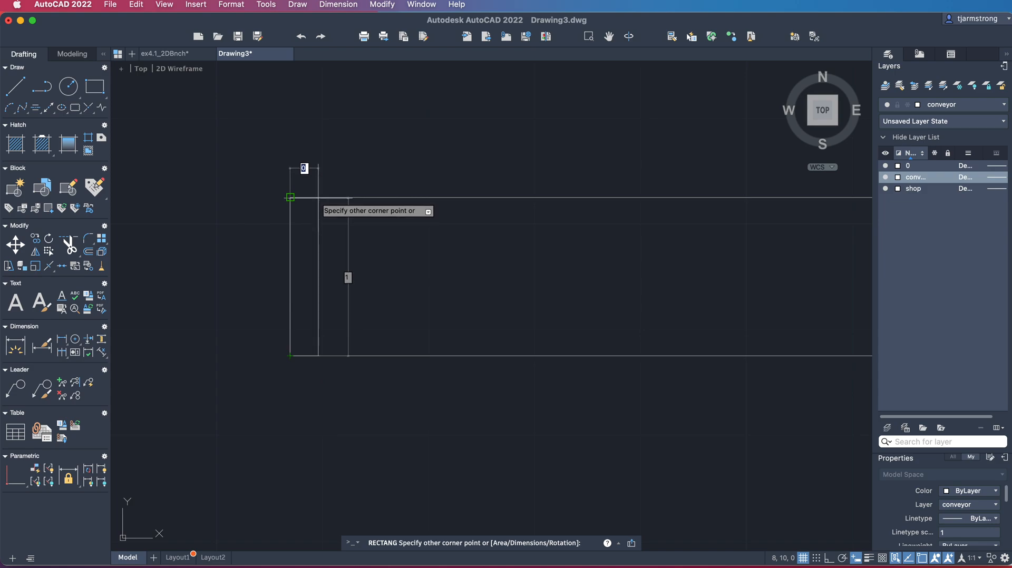
{"action": "type", "text": ".05"}
{"action": "key", "text": "Tab"}
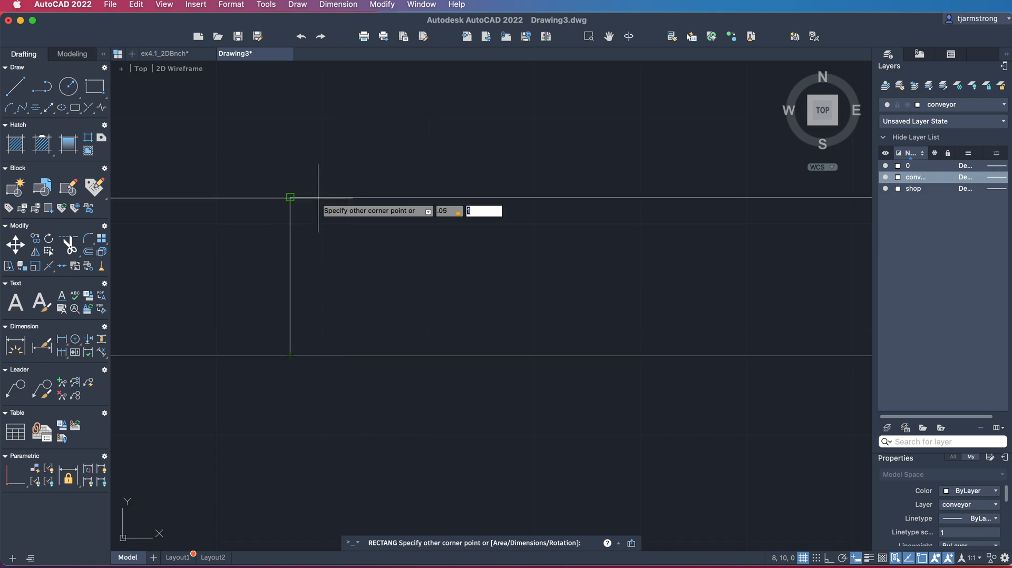
{"action": "type", "text": ".75"}
{"action": "key", "text": "Return"}
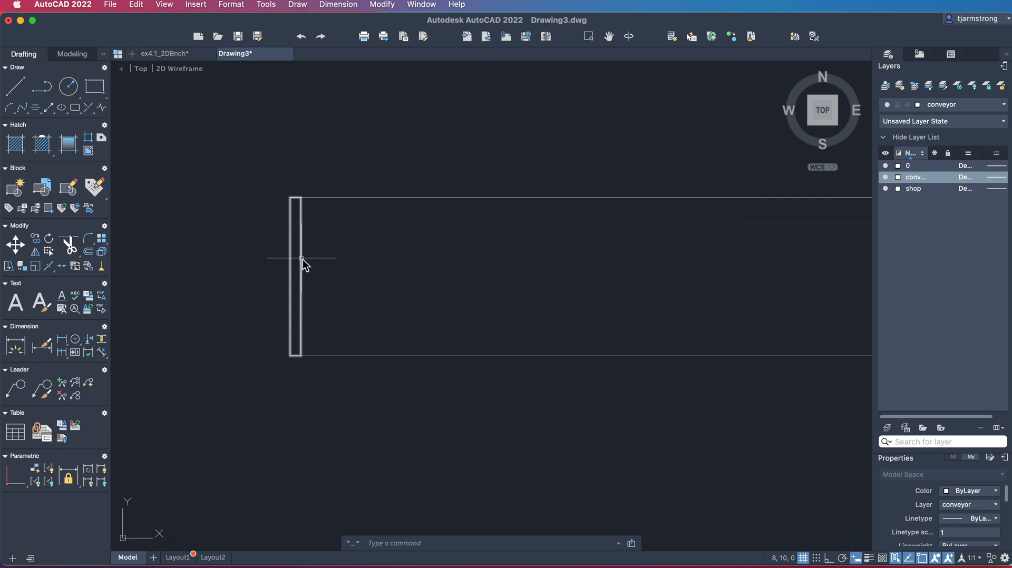
Step: Fill the narrow rectangle at the conveyor's left end with a solid hatch in index color 252
{"action": "type", "text": "hatch"}
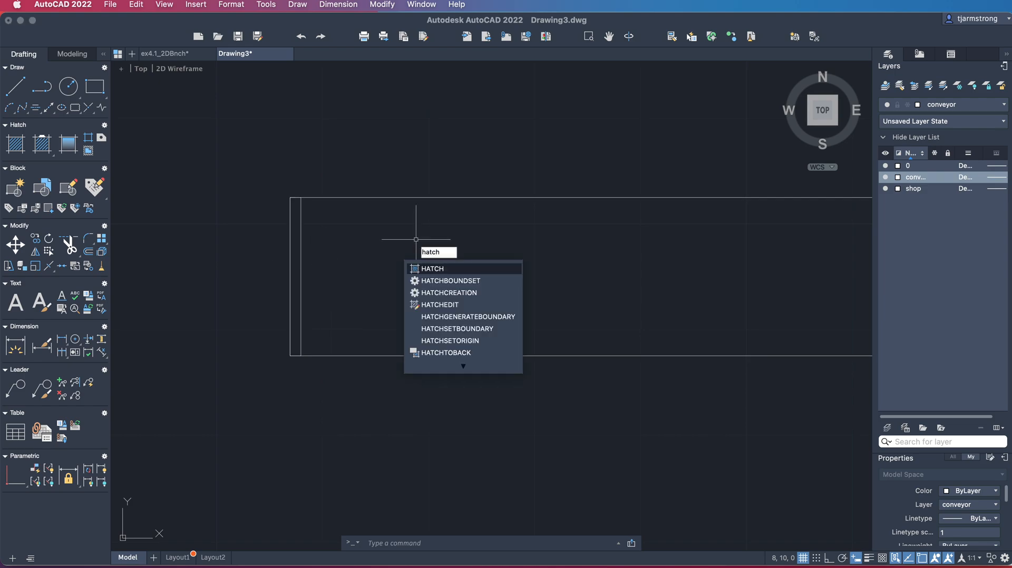
{"action": "key", "text": "Return"}
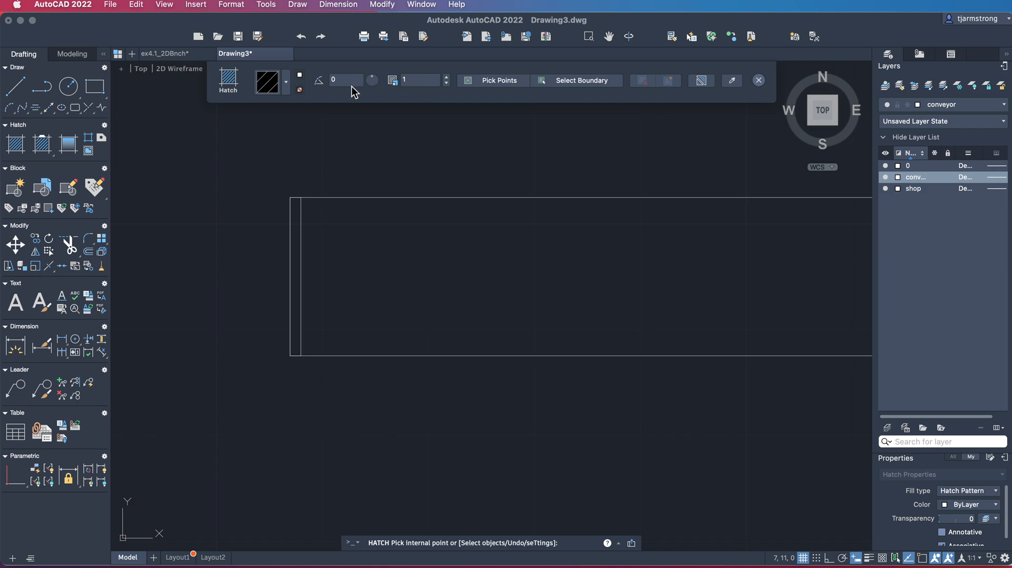
{"action": "left_click", "coordinate": [286, 84]}
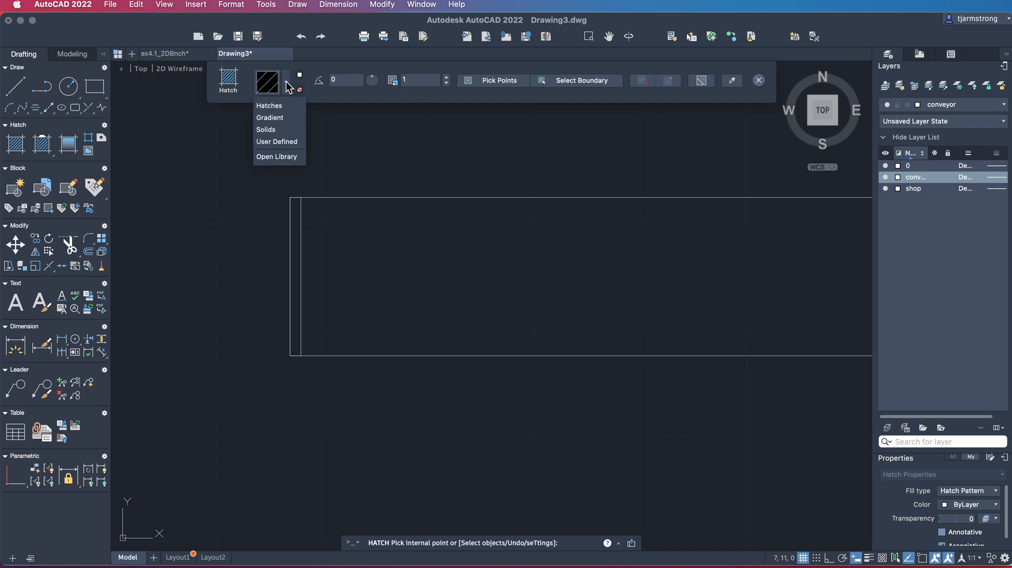
{"action": "left_click", "coordinate": [278, 130]}
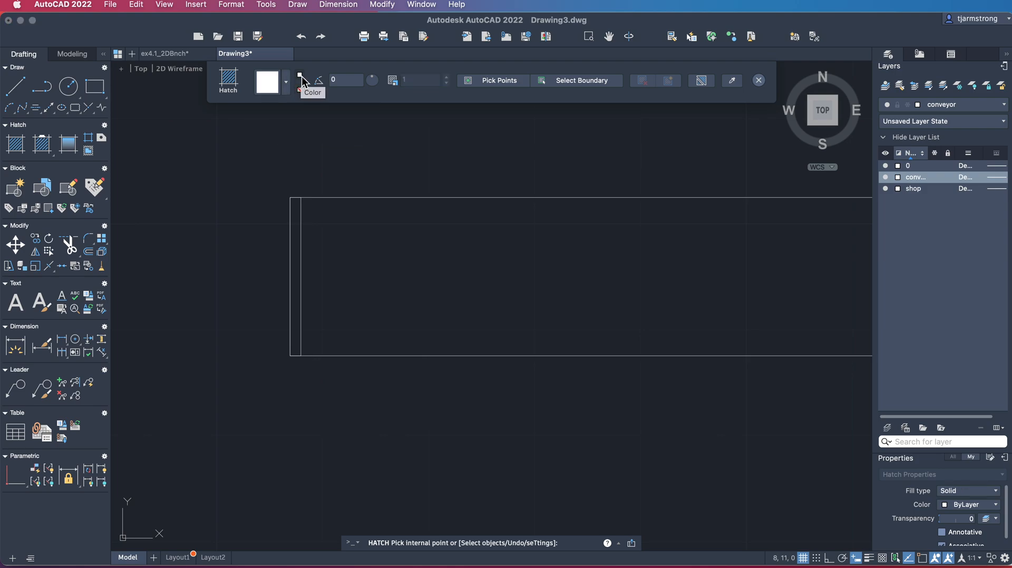
{"action": "left_click", "coordinate": [300, 76]}
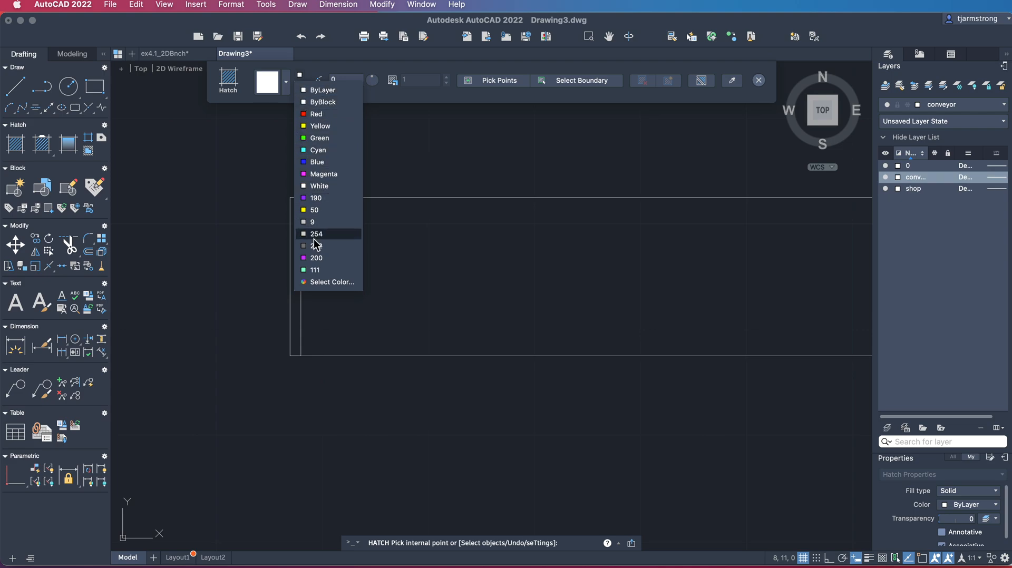
{"action": "left_click", "coordinate": [318, 282]}
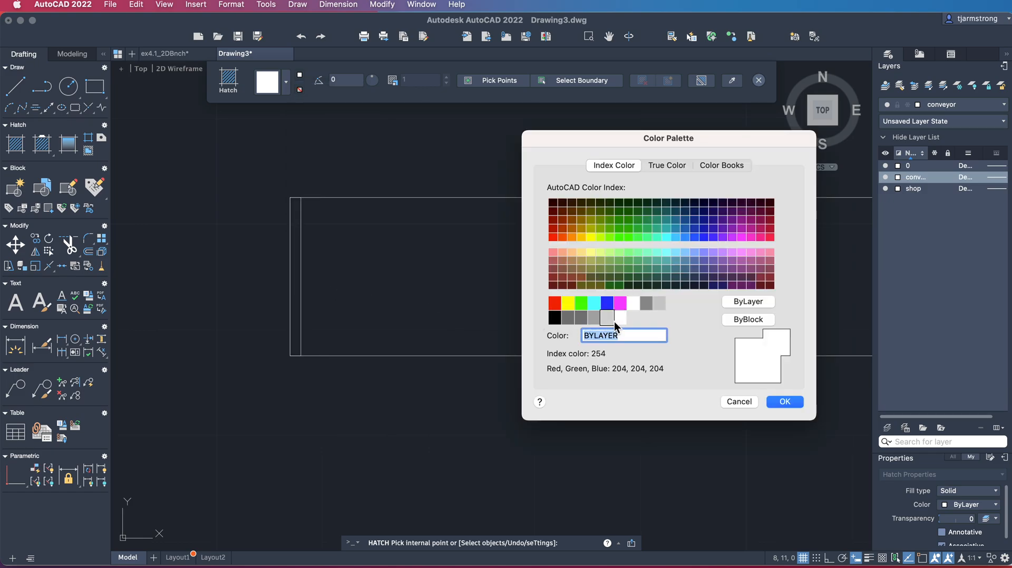
{"action": "left_click", "coordinate": [582, 318]}
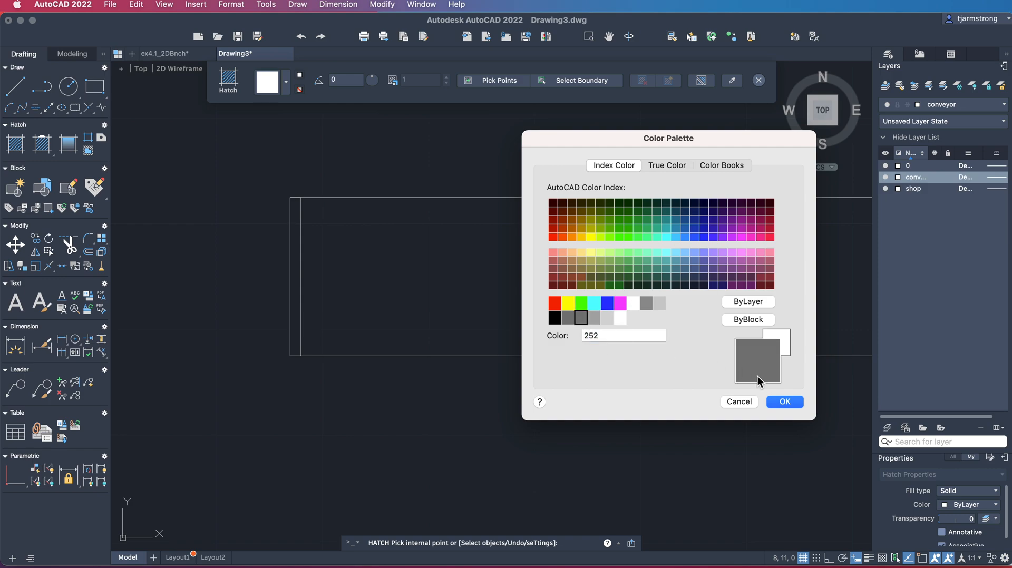
{"action": "left_click", "coordinate": [793, 402]}
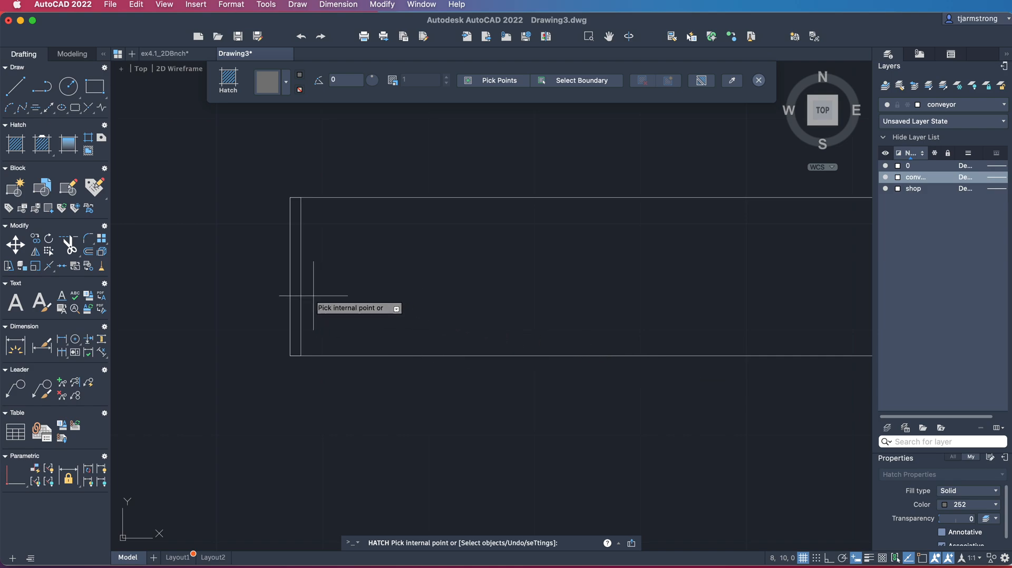
{"action": "left_click", "coordinate": [296, 271]}
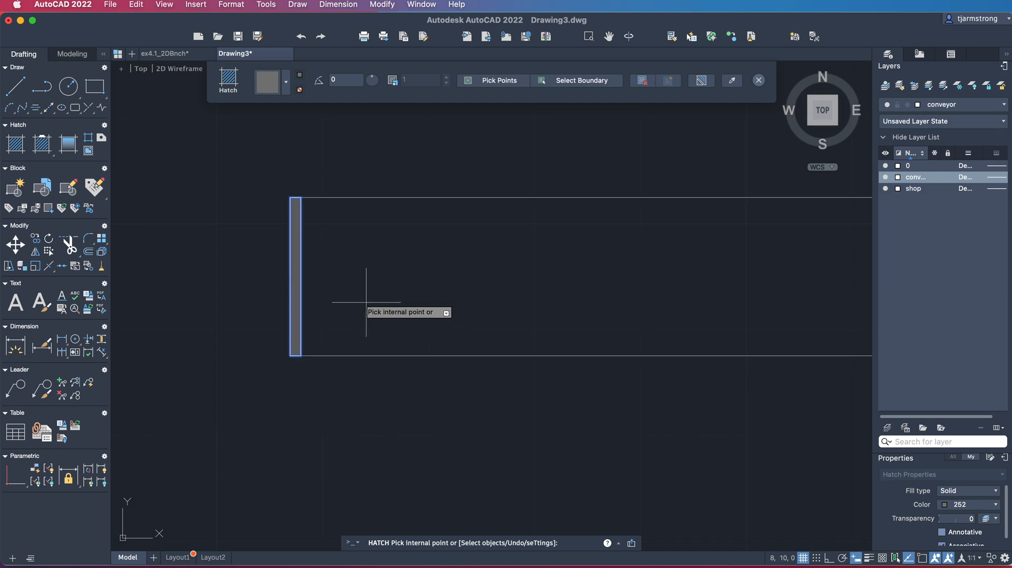
{"action": "key", "text": "Return"}
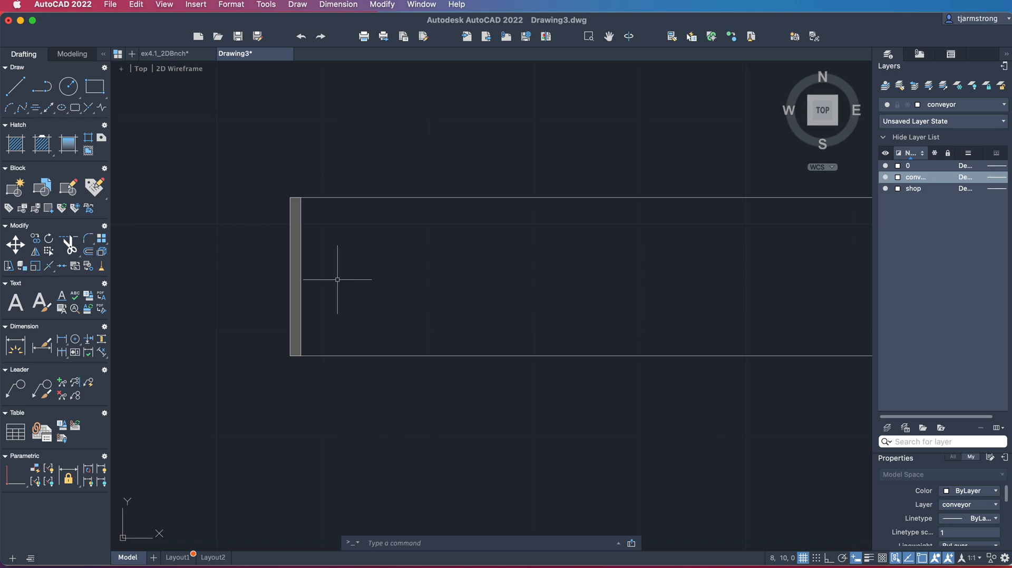
Step: Inspect the narrow rectangle's outline and hatch by selecting them, clear the selection and check the outline's properties
{"action": "left_click", "coordinate": [302, 273]}
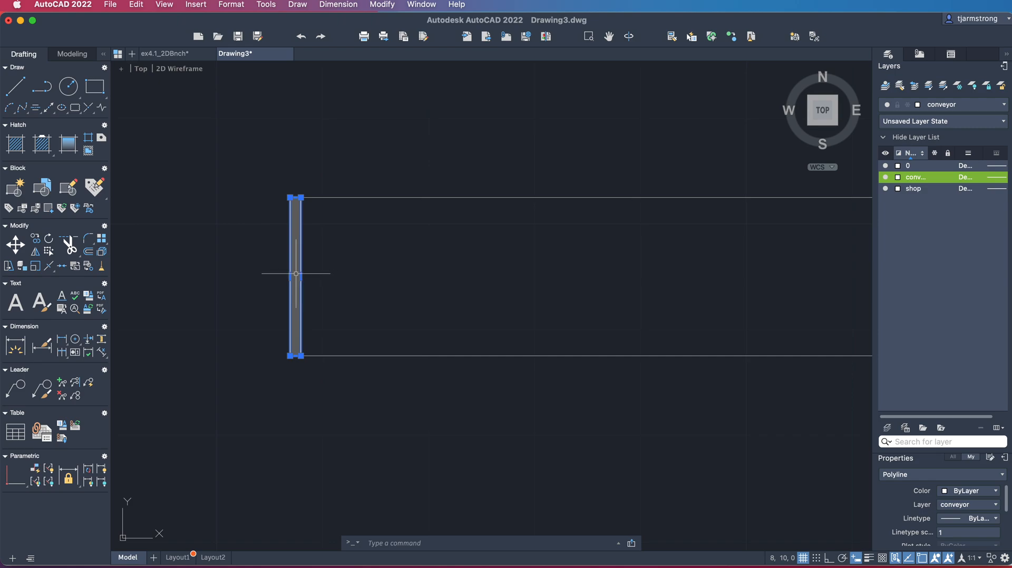
{"action": "left_click", "coordinate": [296, 280]}
{"action": "key", "text": "Escape"}
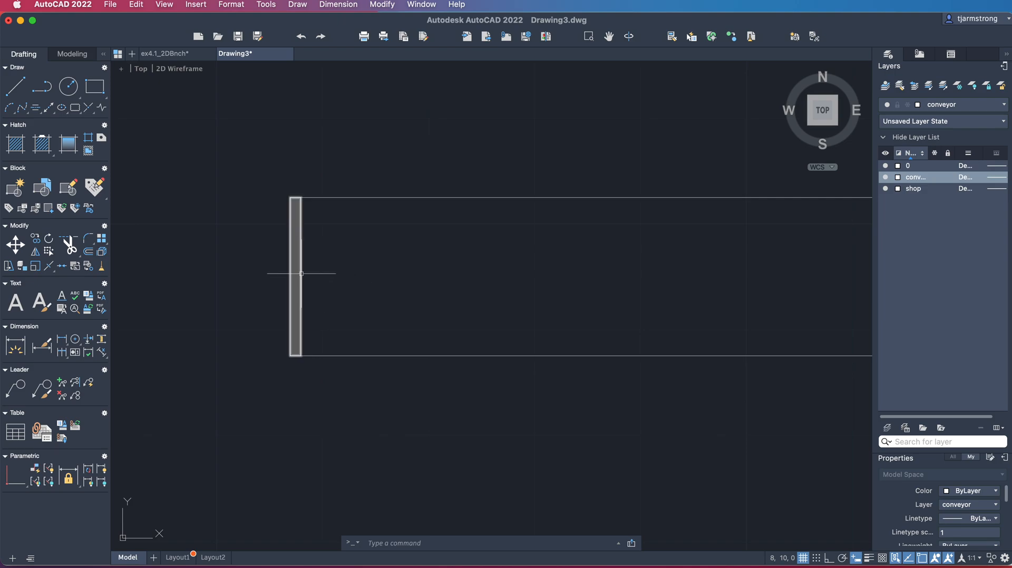
{"action": "mouse_move", "coordinate": [303, 274]}
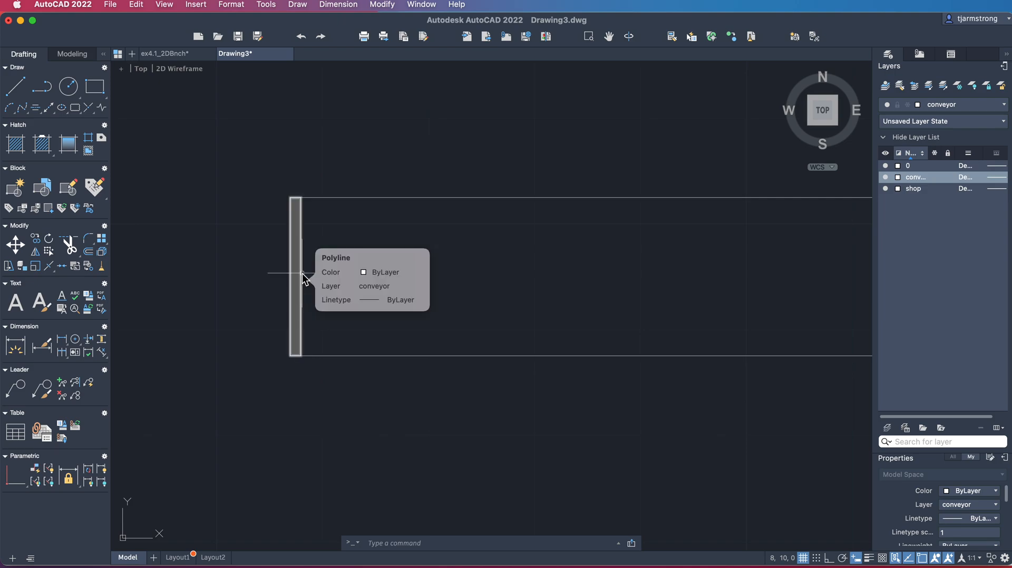
Step: Group the roller rectangle's outline with its solid hatch at the conveyor's left end
{"action": "left_click", "coordinate": [300, 274]}
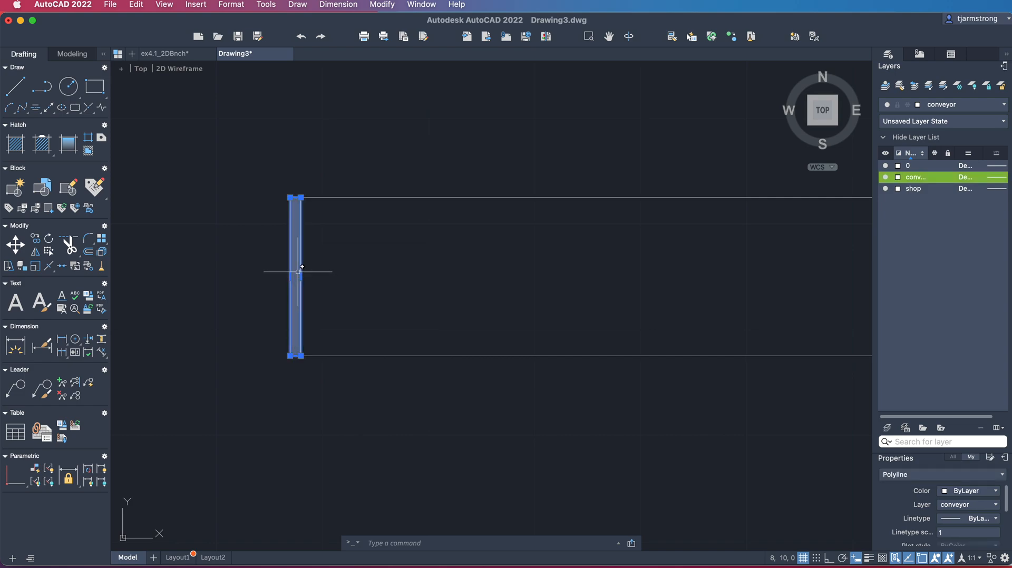
{"action": "left_click", "coordinate": [295, 270]}
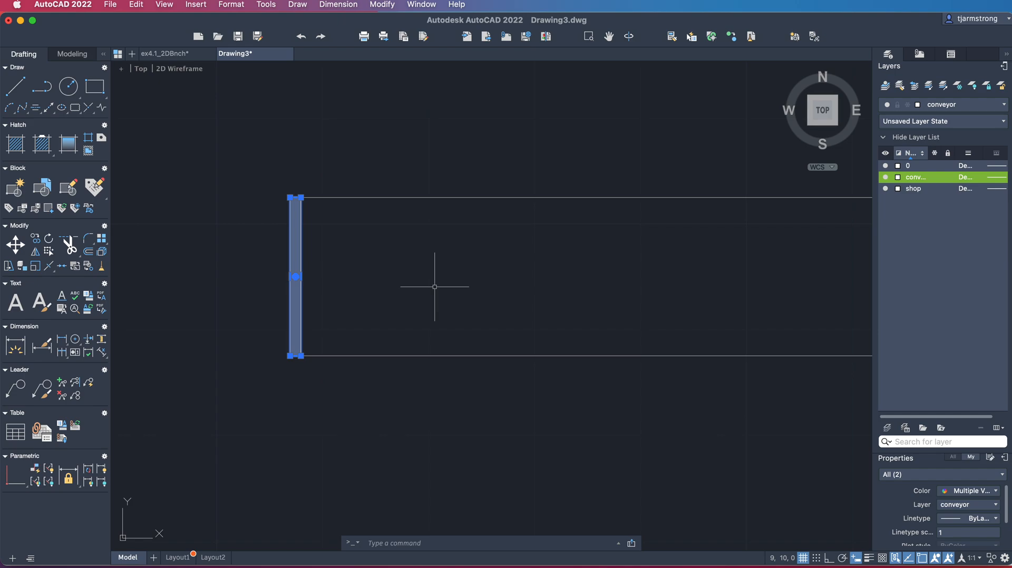
{"action": "type", "text": "gro"}
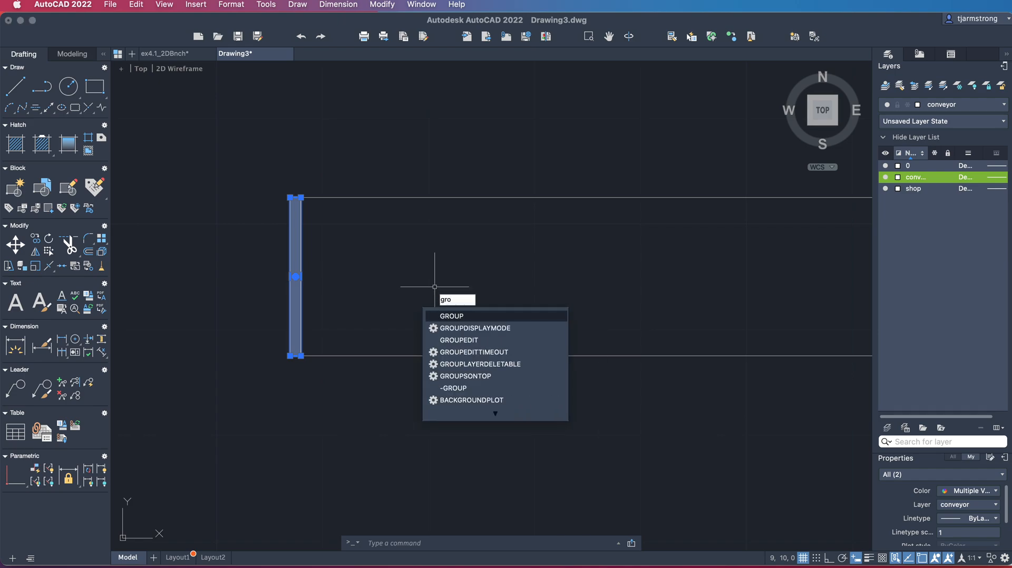
{"action": "type", "text": "up"}
{"action": "key", "text": "Return"}
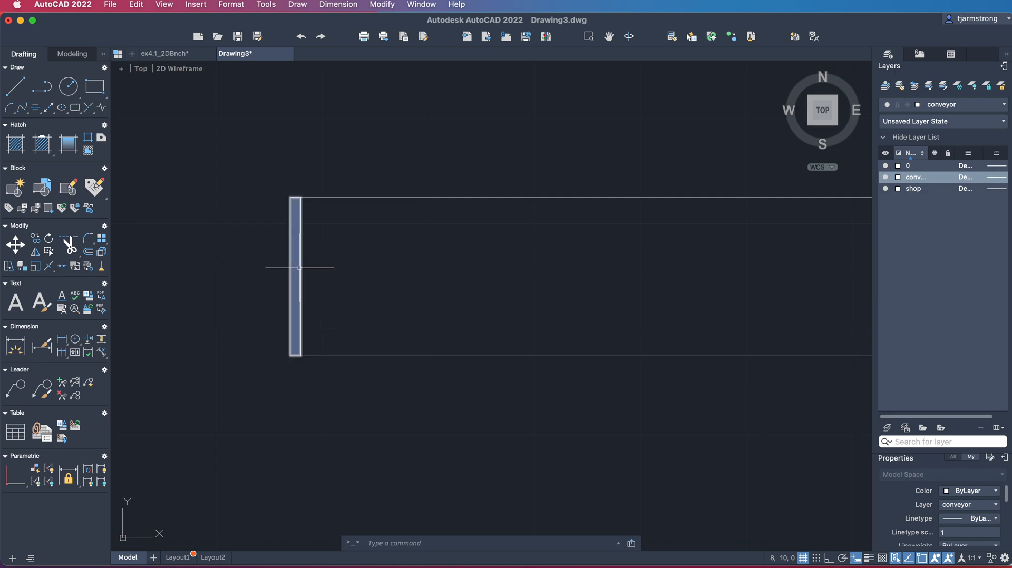
{"action": "mouse_move", "coordinate": [299, 268]}
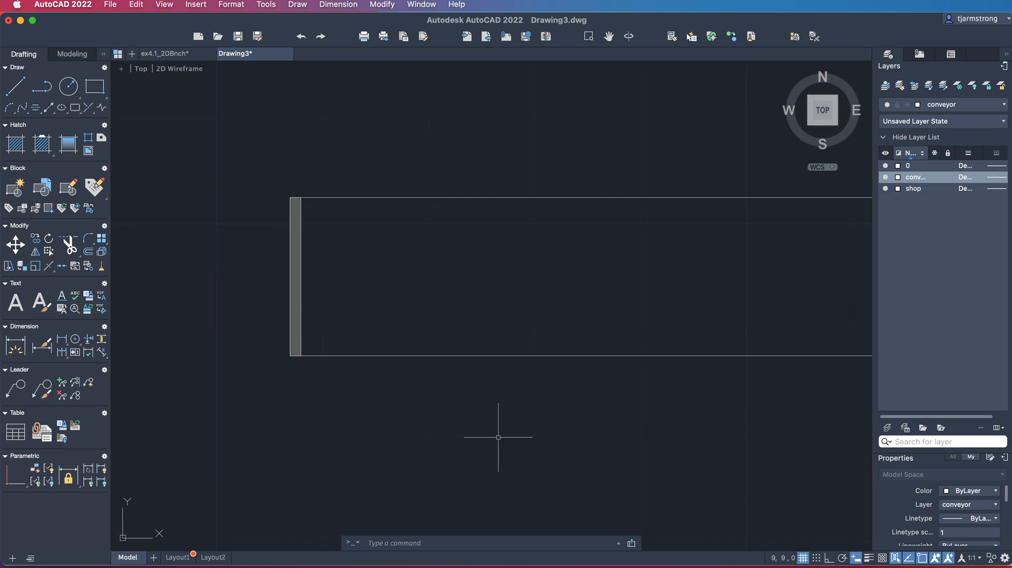
Step: Create a rectangular array from the grouped roller and reduce it to one row
{"action": "type", "text": "ar"}
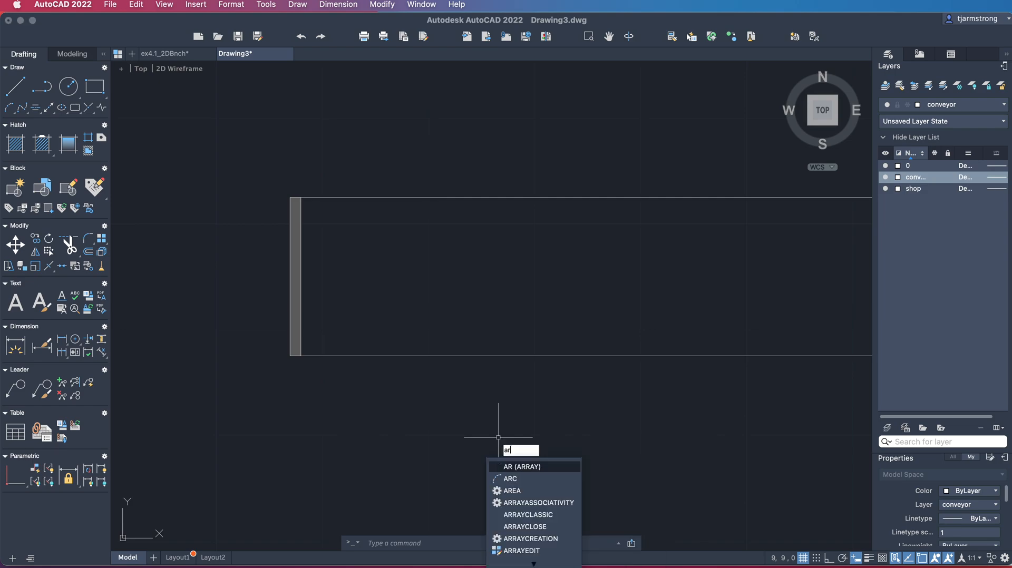
{"action": "key", "text": "Escape"}
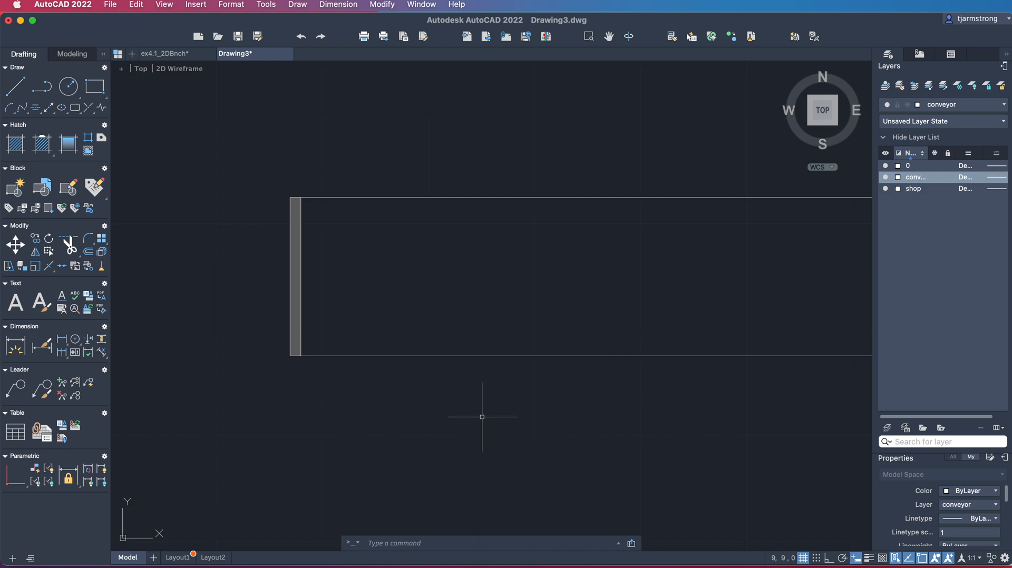
{"action": "left_click", "coordinate": [295, 315]}
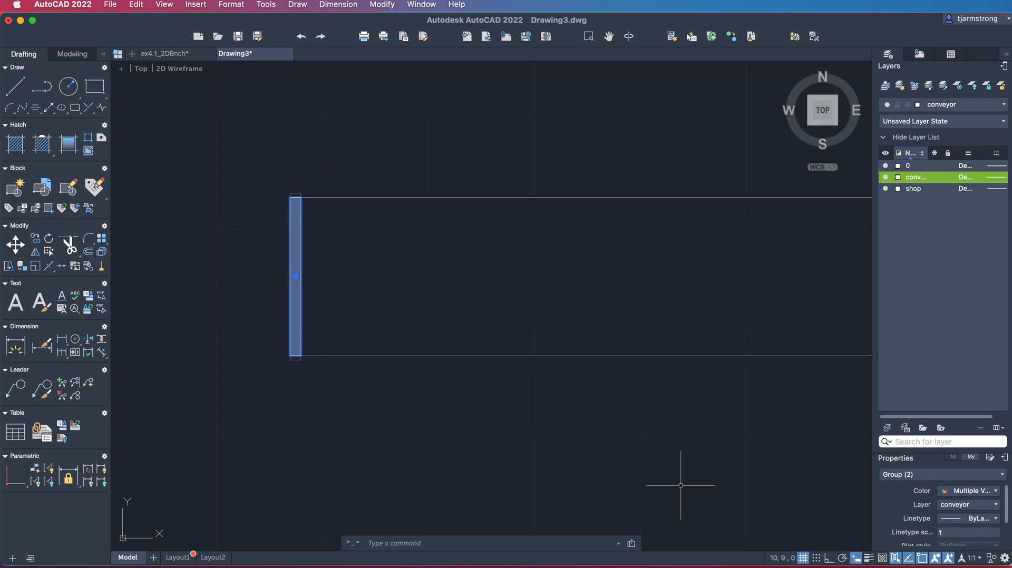
{"action": "type", "text": "array"}
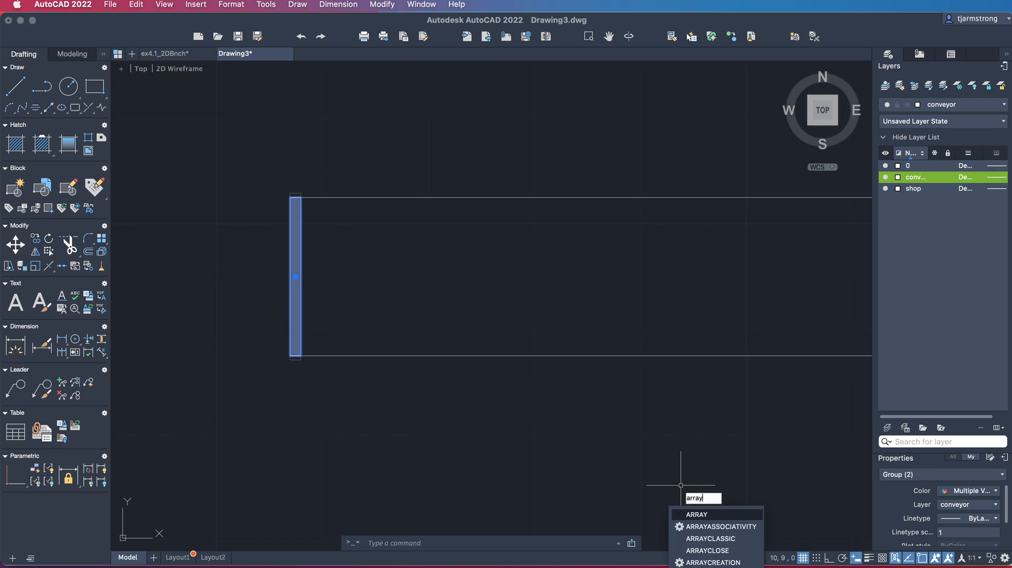
{"action": "key", "text": "Return"}
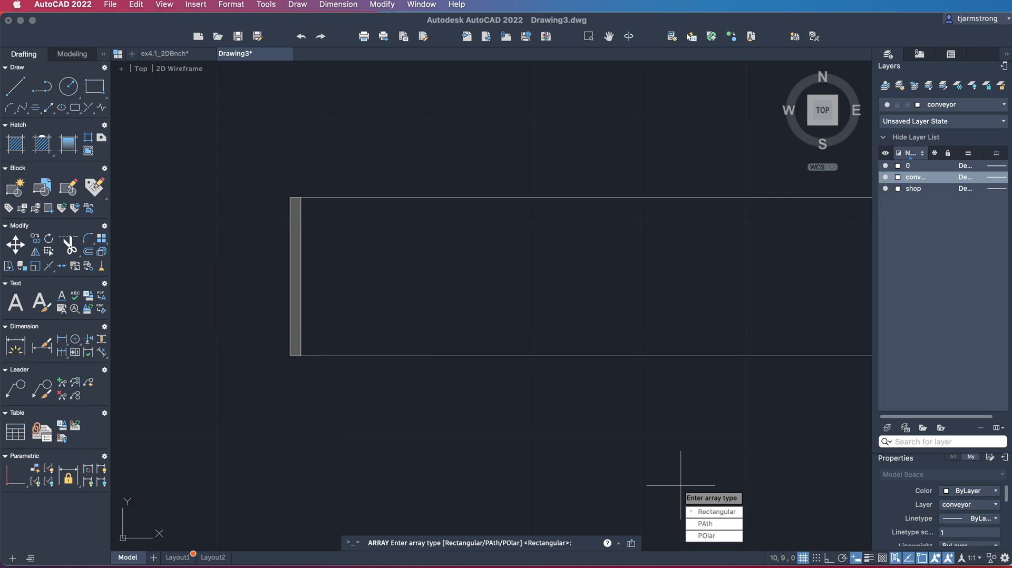
{"action": "left_click", "coordinate": [723, 514]}
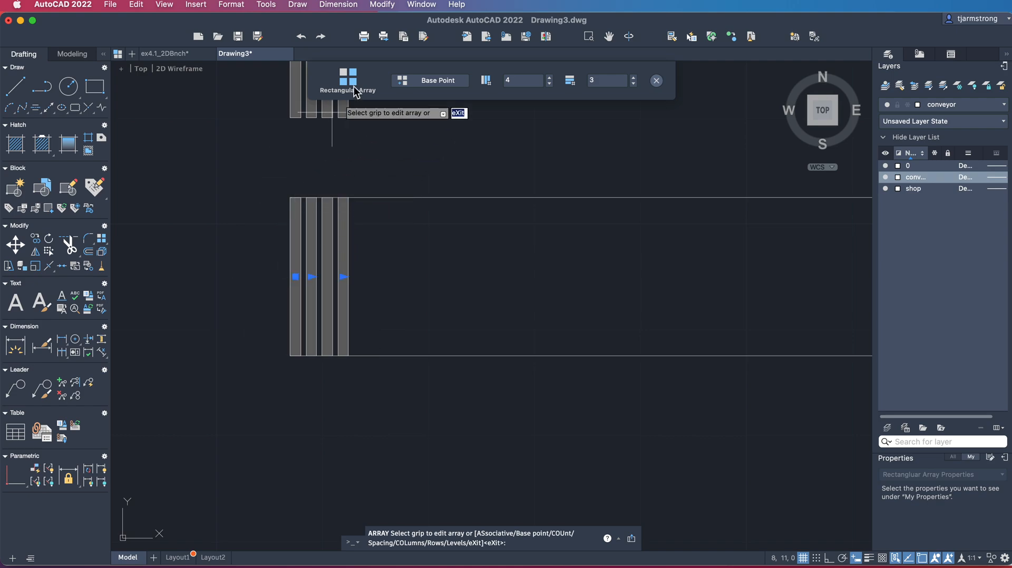
{"action": "scroll", "coordinate": [277, 233], "scroll_direction": "down", "scroll_amount": 5}
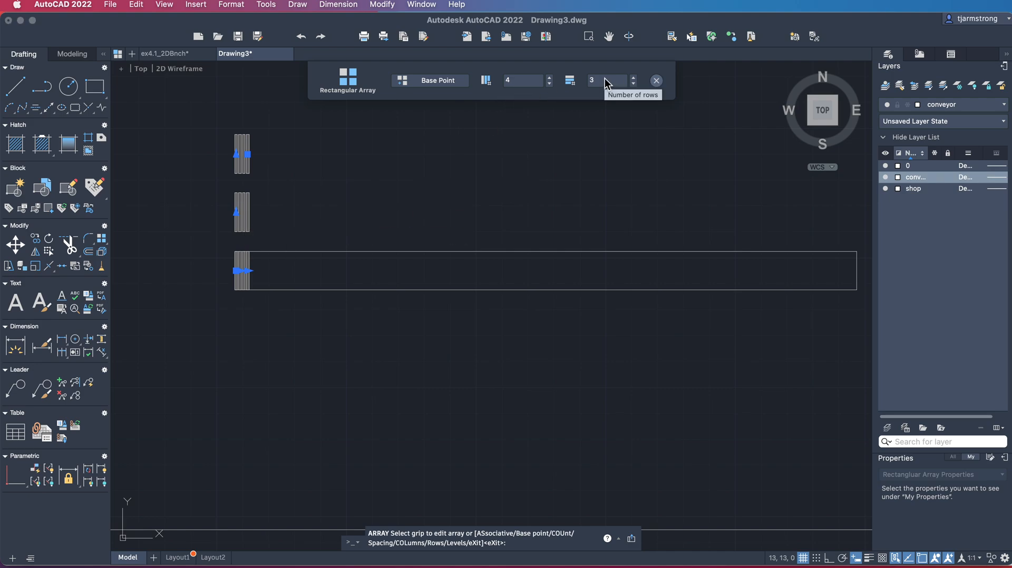
{"action": "left_click", "coordinate": [635, 86]}
{"action": "left_click", "coordinate": [634, 87]}
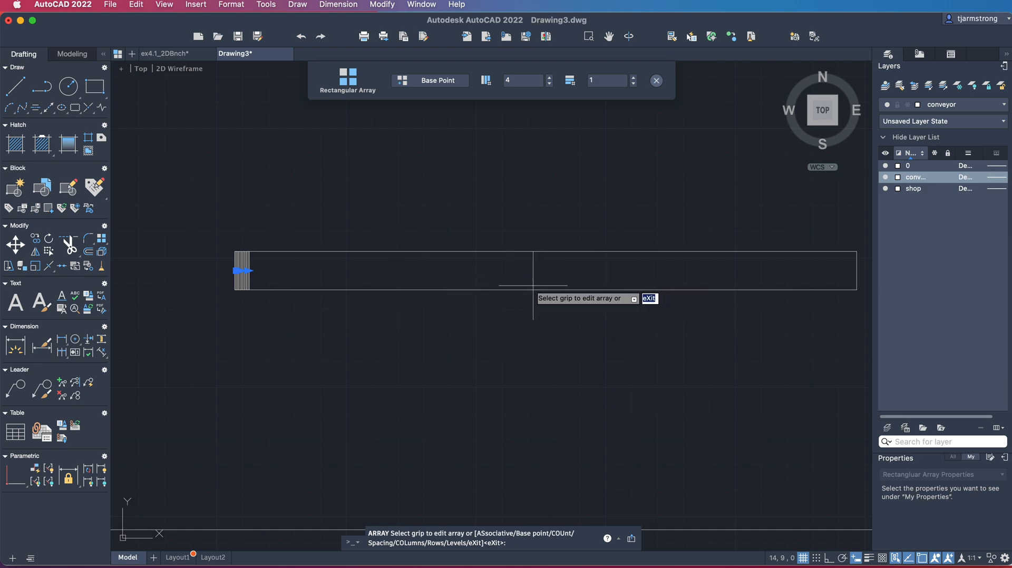
Step: Set the distance between the roller array's columns to 0.1
{"action": "scroll", "coordinate": [349, 317], "scroll_direction": "down", "scroll_amount": 4}
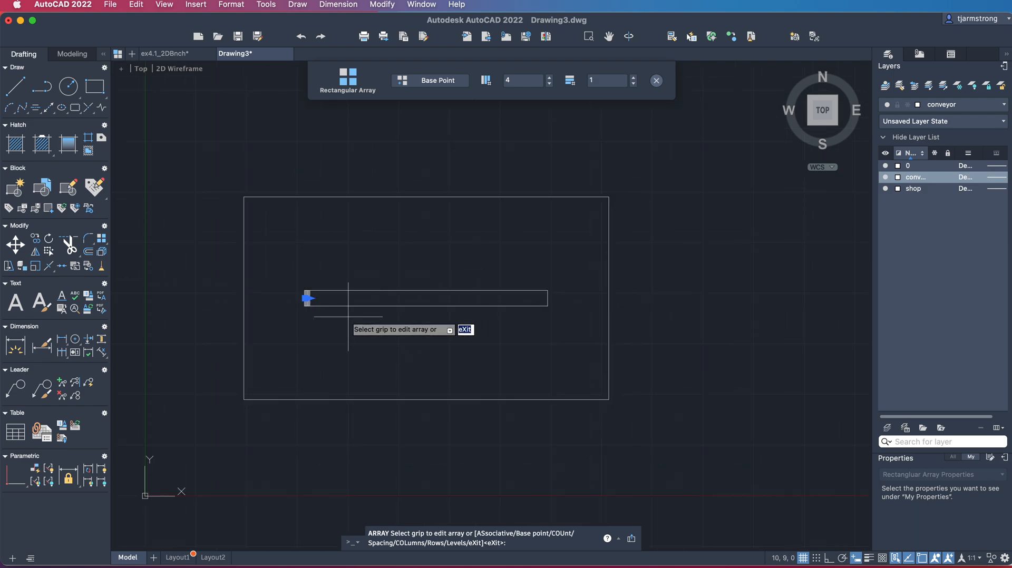
{"action": "scroll", "coordinate": [348, 317], "scroll_direction": "up", "scroll_amount": 8}
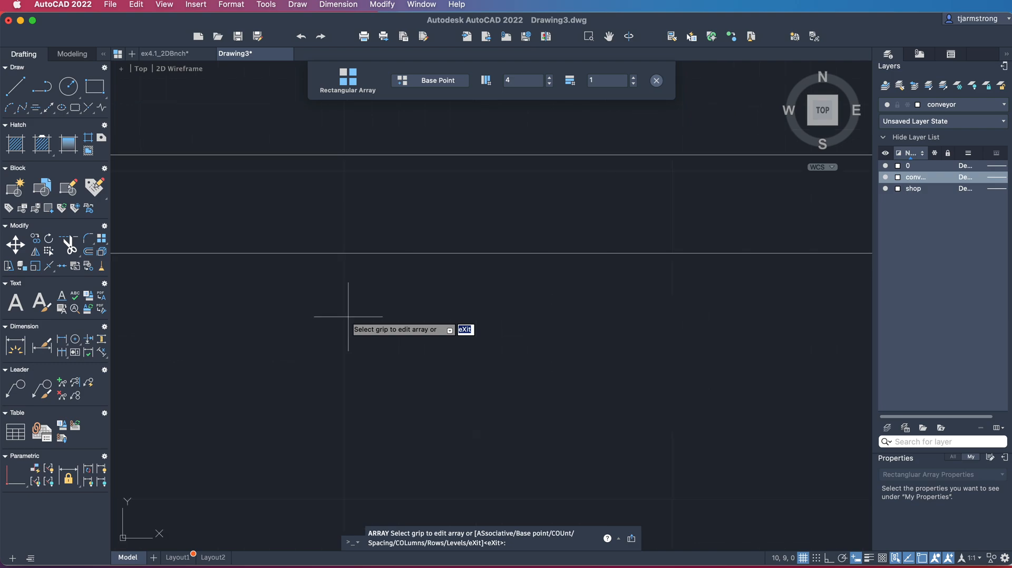
{"action": "middle_click_drag", "start_coordinate": [289, 338], "coordinate": [588, 344]}
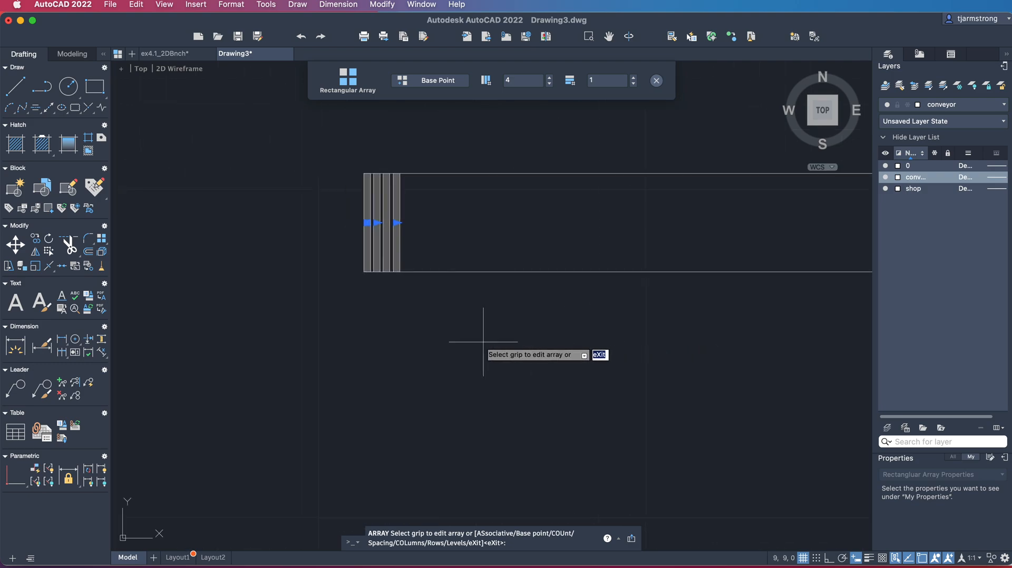
{"action": "scroll", "coordinate": [483, 342], "scroll_direction": "up", "scroll_amount": 4}
{"action": "middle_click_drag", "start_coordinate": [338, 304], "coordinate": [432, 437]}
{"action": "middle_click_drag", "start_coordinate": [410, 392], "coordinate": [409, 468]}
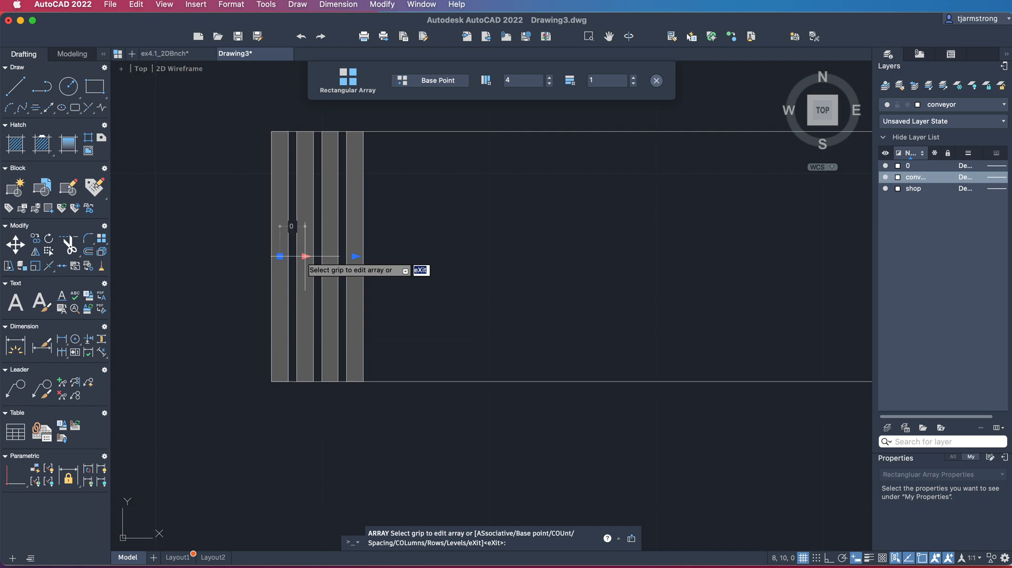
{"action": "left_click", "coordinate": [305, 257]}
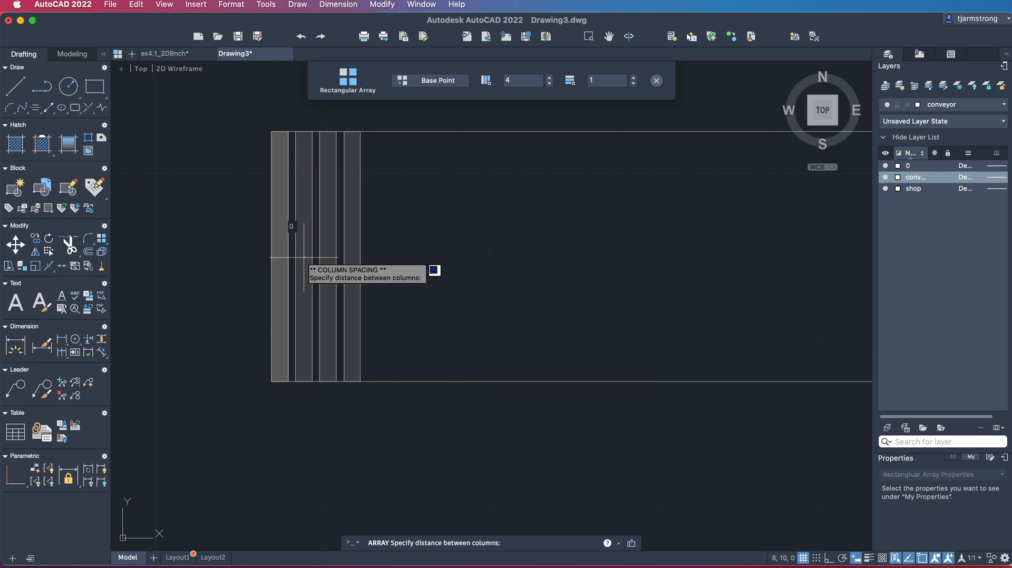
{"action": "type", "text": ".1"}
{"action": "key", "text": "Return"}
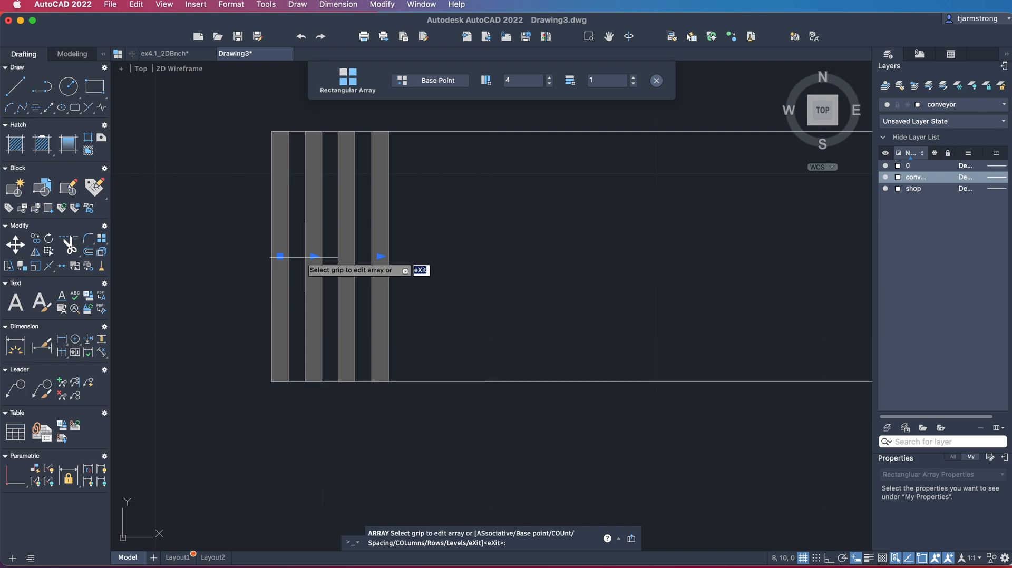
Step: Set the roller array's column count to 120 so the rollers run along the whole conveyor
{"action": "left_click", "coordinate": [380, 257]}
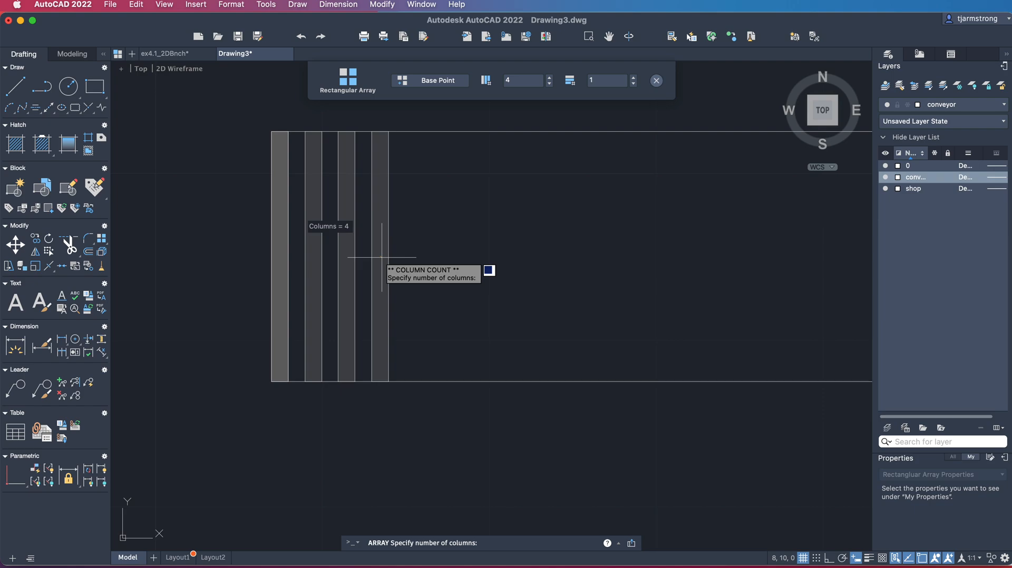
{"action": "type", "text": "120"}
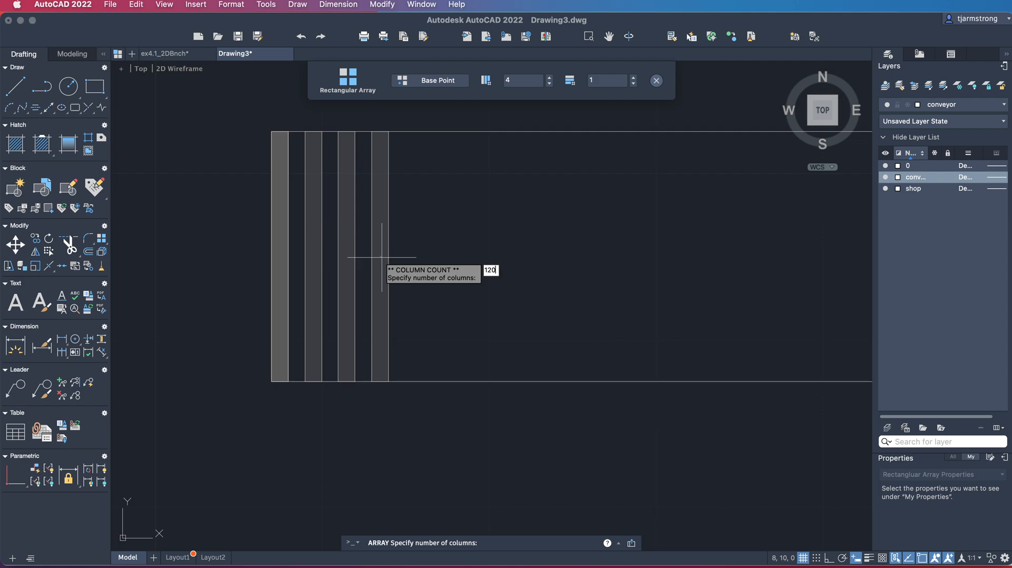
{"action": "key", "text": "Return"}
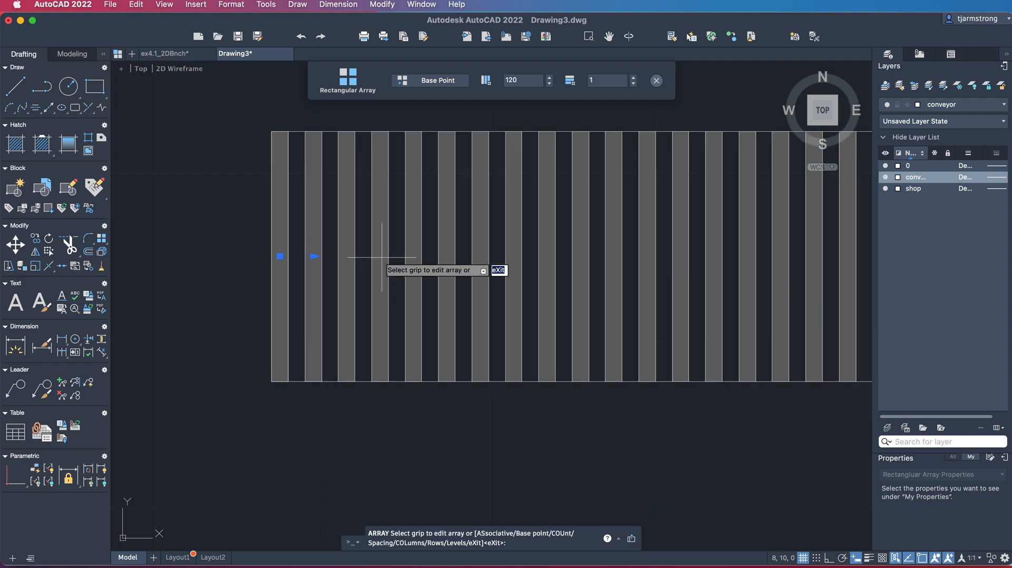
{"action": "scroll", "coordinate": [351, 414], "scroll_direction": "down", "scroll_amount": 3}
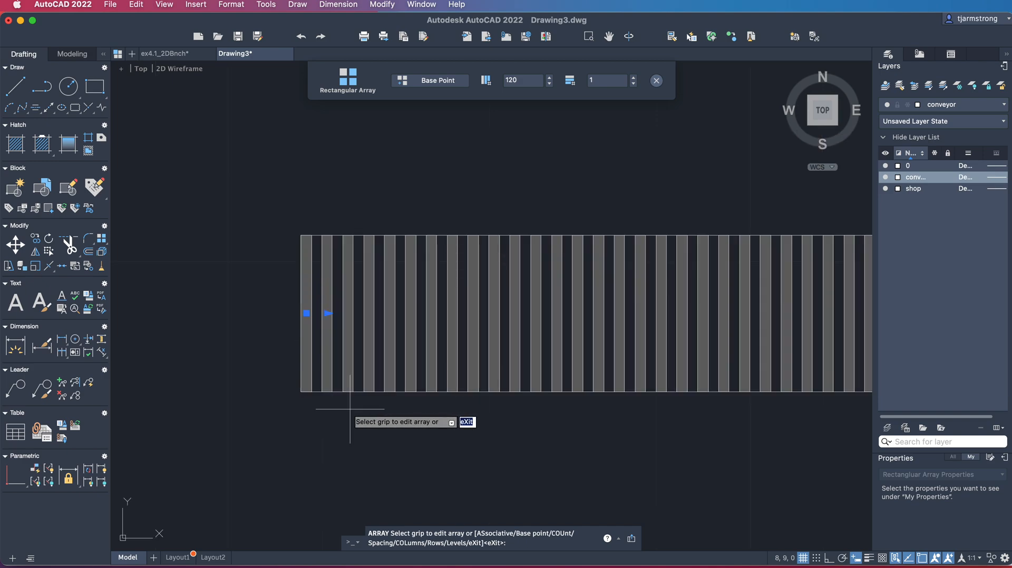
{"action": "scroll", "coordinate": [443, 400], "scroll_direction": "down", "scroll_amount": 2}
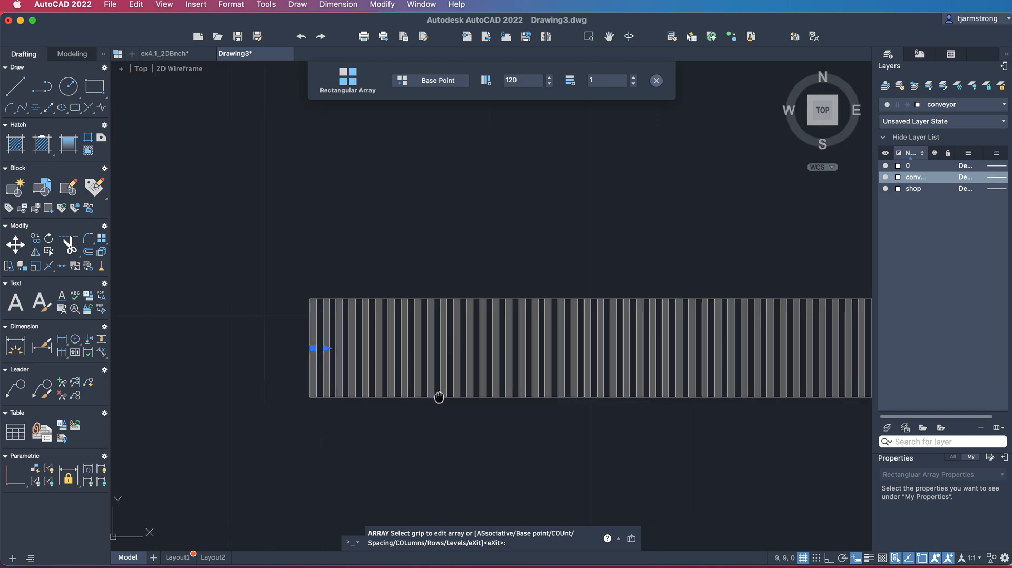
{"action": "middle_click_drag", "start_coordinate": [441, 398], "coordinate": [330, 369]}
{"action": "scroll", "coordinate": [330, 369], "scroll_direction": "down", "scroll_amount": 4}
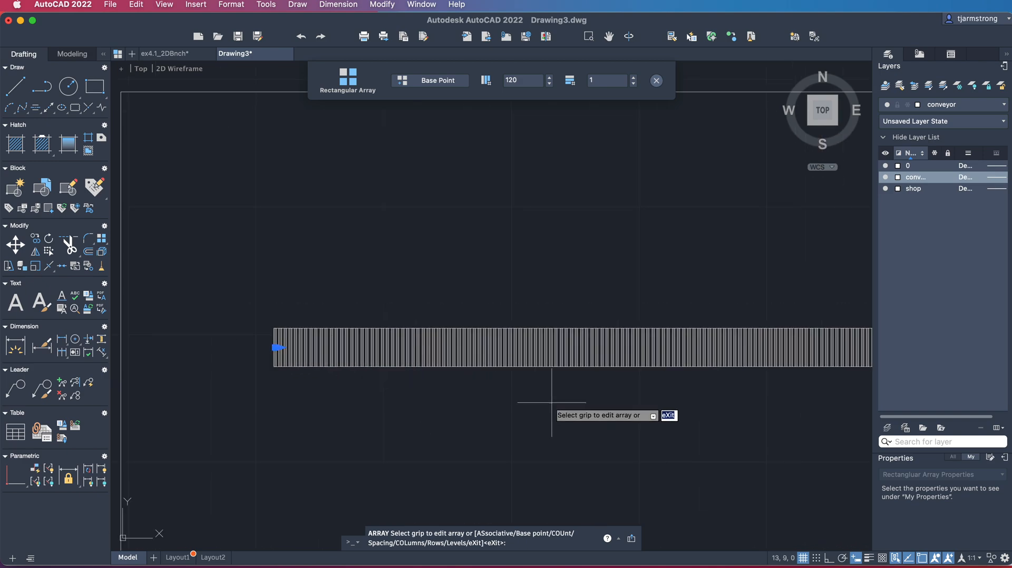
{"action": "mouse_move", "coordinate": [547, 404]}
{"action": "middle_mouse_down"}
{"action": "mouse_move", "coordinate": [433, 392]}
{"action": "mouse_move", "coordinate": [472, 395]}
{"action": "middle_mouse_up"}
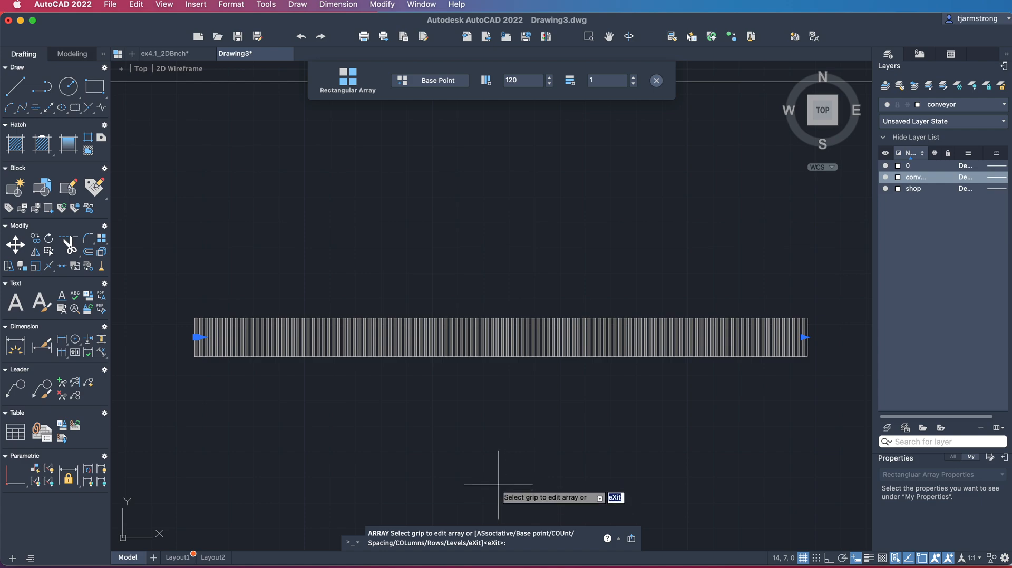
Step: Finish the roller array command and turn off the visibility of the shop layer
{"action": "left_click", "coordinate": [886, 188]}
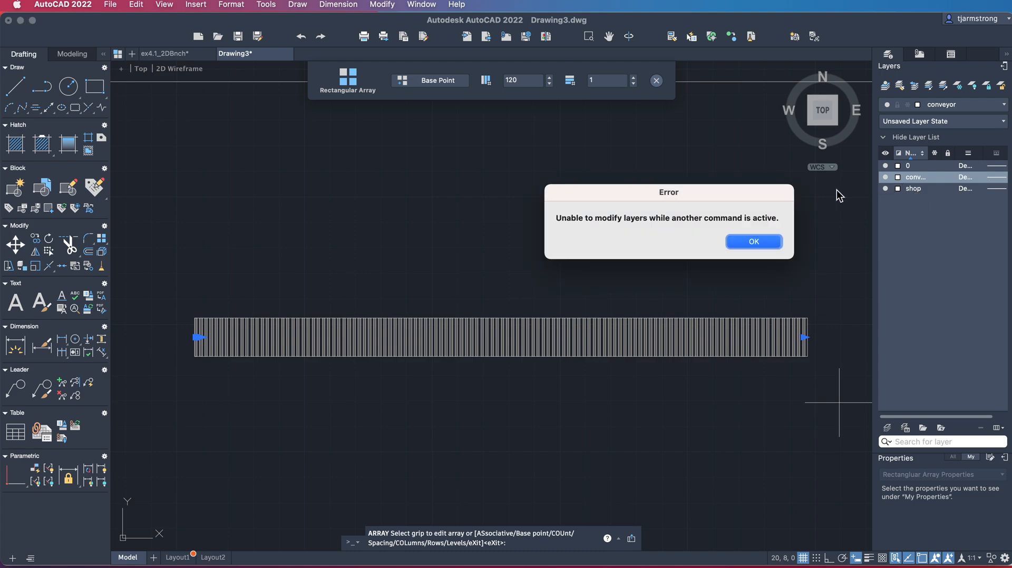
{"action": "key", "text": "Escape"}
{"action": "key", "text": "Escape"}
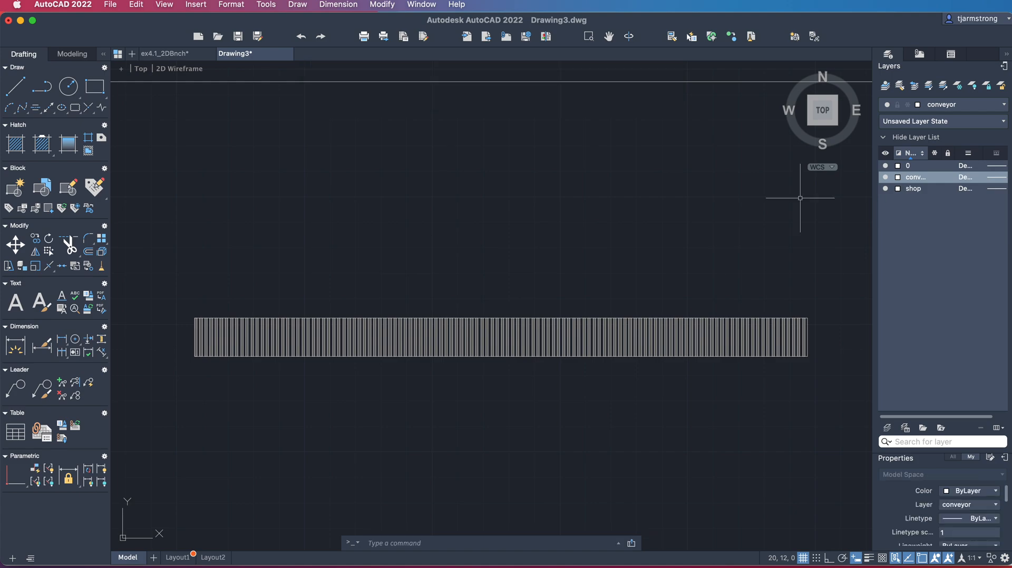
{"action": "scroll", "coordinate": [663, 397], "scroll_direction": "down", "scroll_amount": 2}
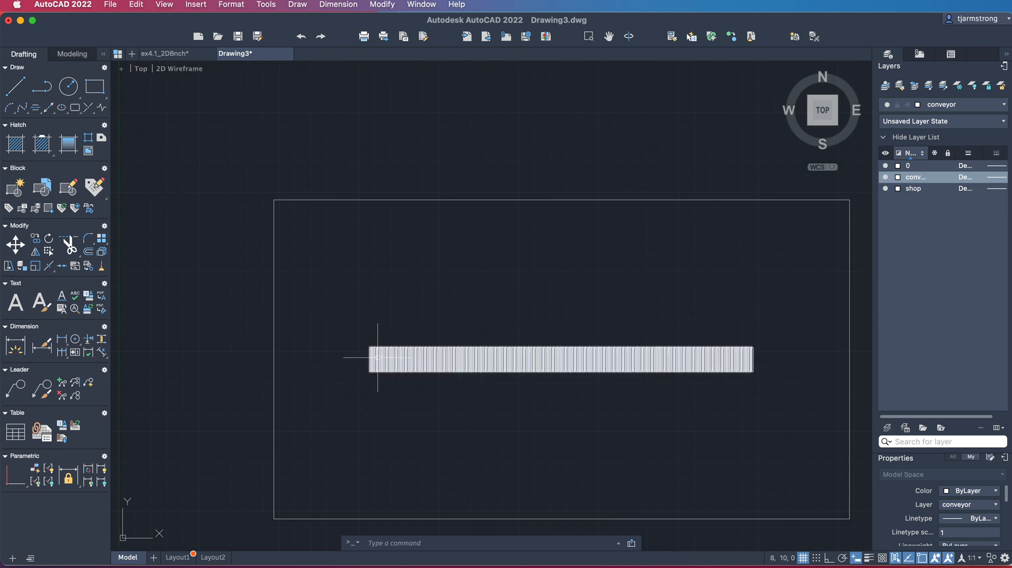
{"action": "mouse_move", "coordinate": [379, 352]}
{"action": "mouse_move", "coordinate": [491, 359]}
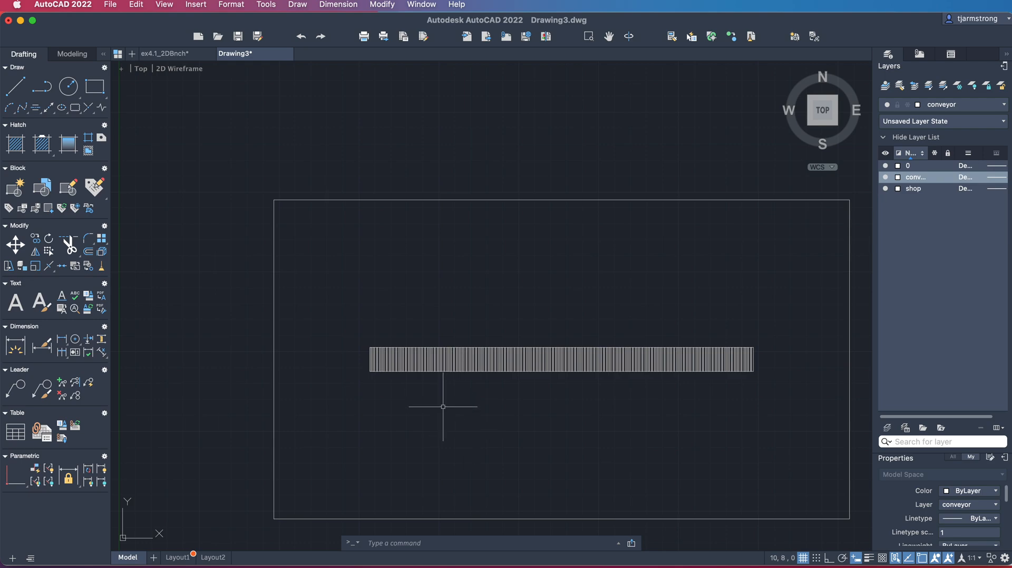
{"action": "scroll", "coordinate": [443, 407], "scroll_direction": "down", "scroll_amount": 1}
{"action": "scroll", "coordinate": [443, 407], "scroll_direction": "up", "scroll_amount": 4}
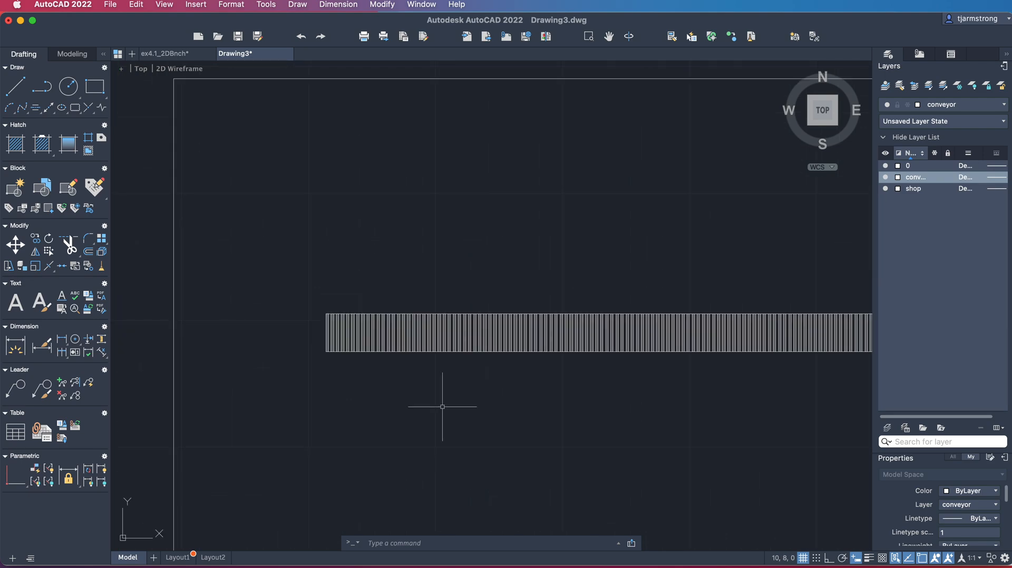
{"action": "scroll", "coordinate": [442, 407], "scroll_direction": "up", "scroll_amount": 4}
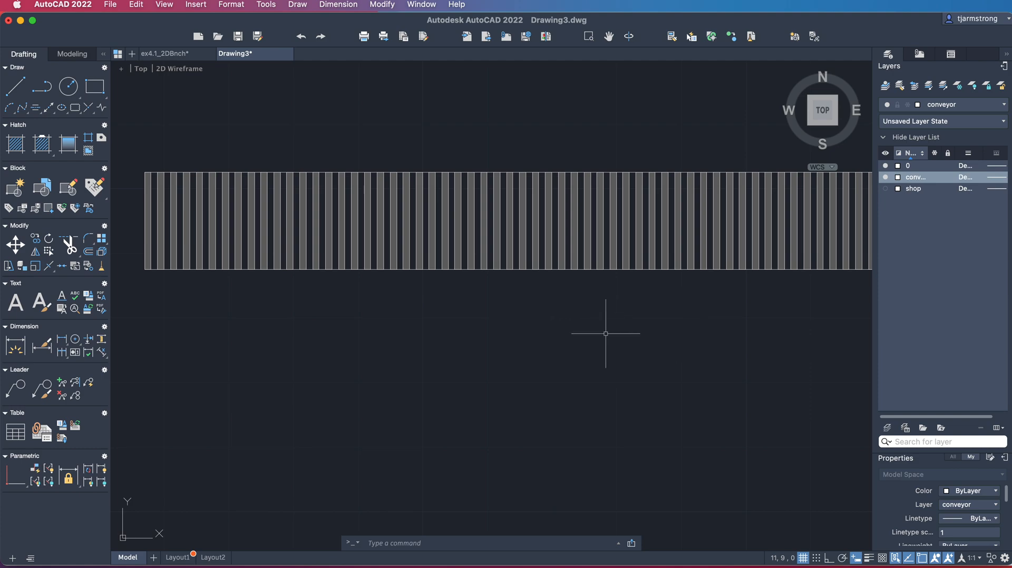
Step: Add a new layer with its default name and make layer 0 the current layer
{"action": "left_click", "coordinate": [888, 429]}
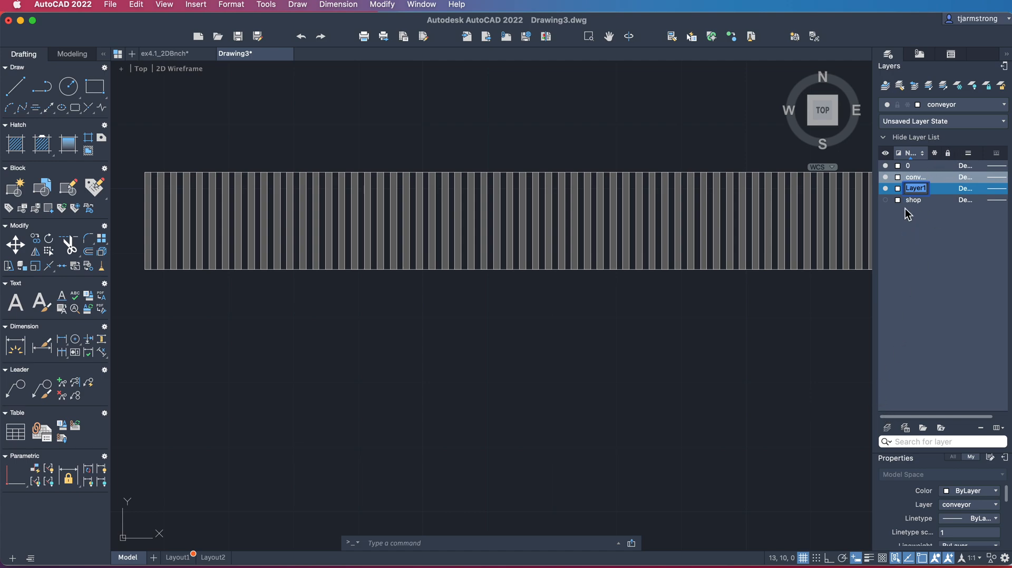
{"action": "left_click", "coordinate": [922, 229]}
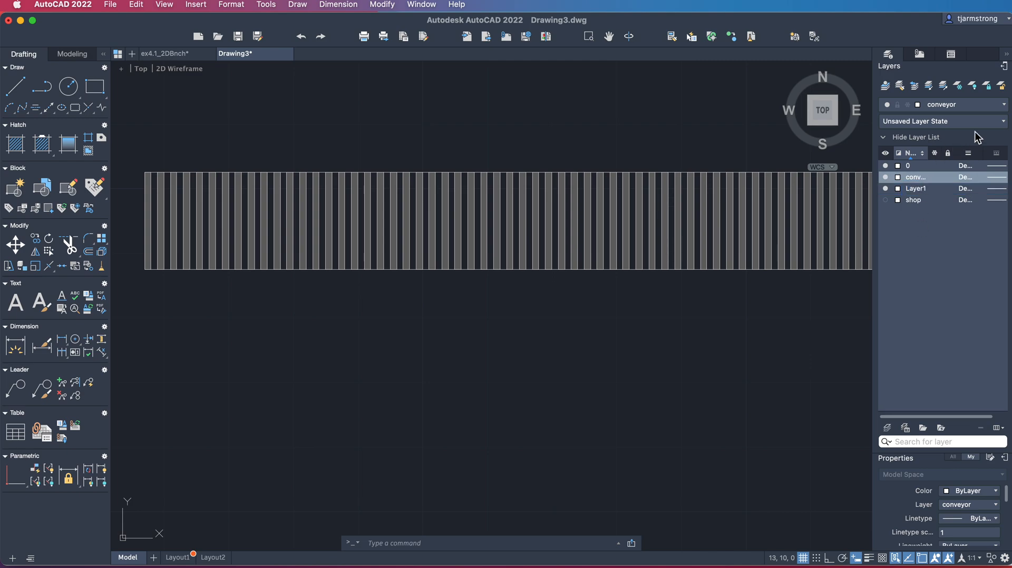
{"action": "left_click", "coordinate": [1003, 105]}
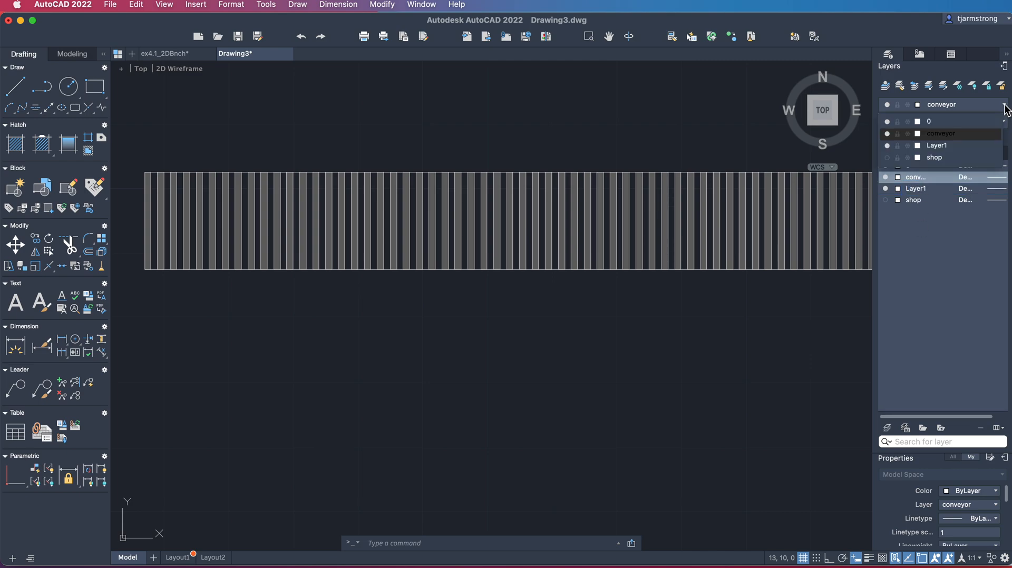
{"action": "left_click", "coordinate": [962, 122]}
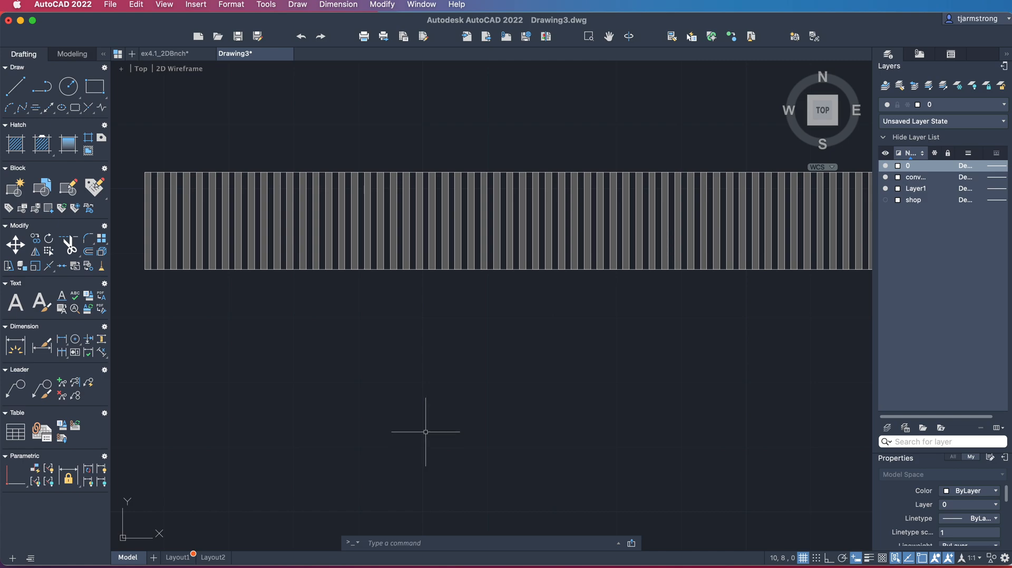
Step: Insert the recently used f5top block with its insertion point on the conveyor's upper-left corner
{"action": "middle_click_drag", "start_coordinate": [355, 314], "coordinate": [368, 361]}
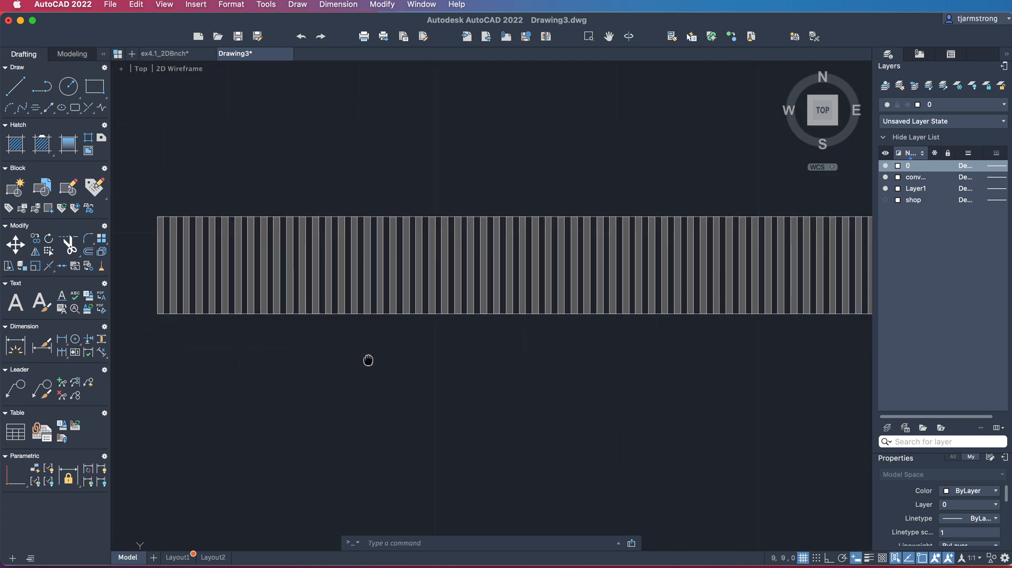
{"action": "scroll", "coordinate": [369, 358], "scroll_direction": "down", "scroll_amount": 2}
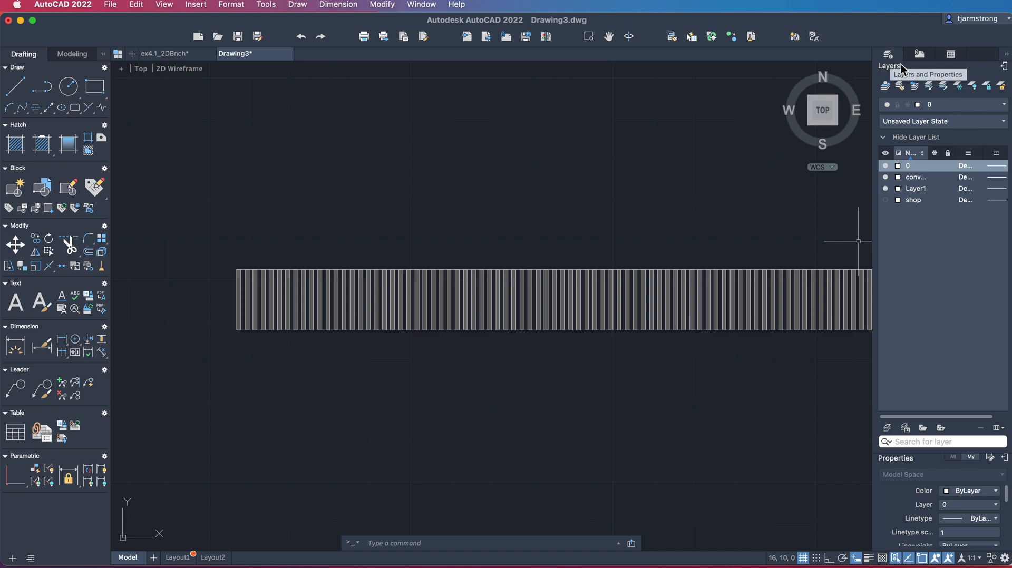
{"action": "left_click", "coordinate": [957, 55]}
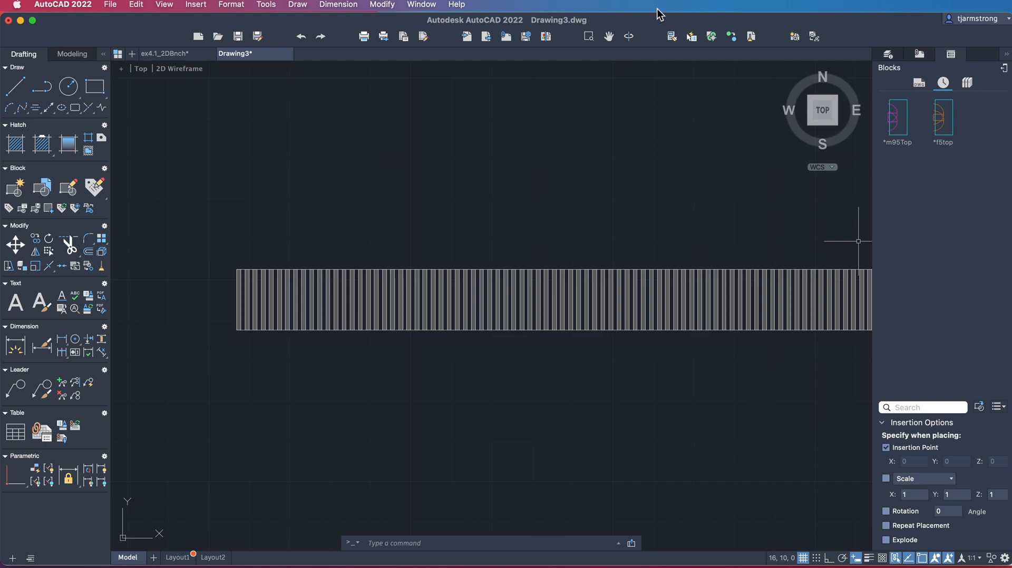
{"action": "left_click", "coordinate": [109, 5]}
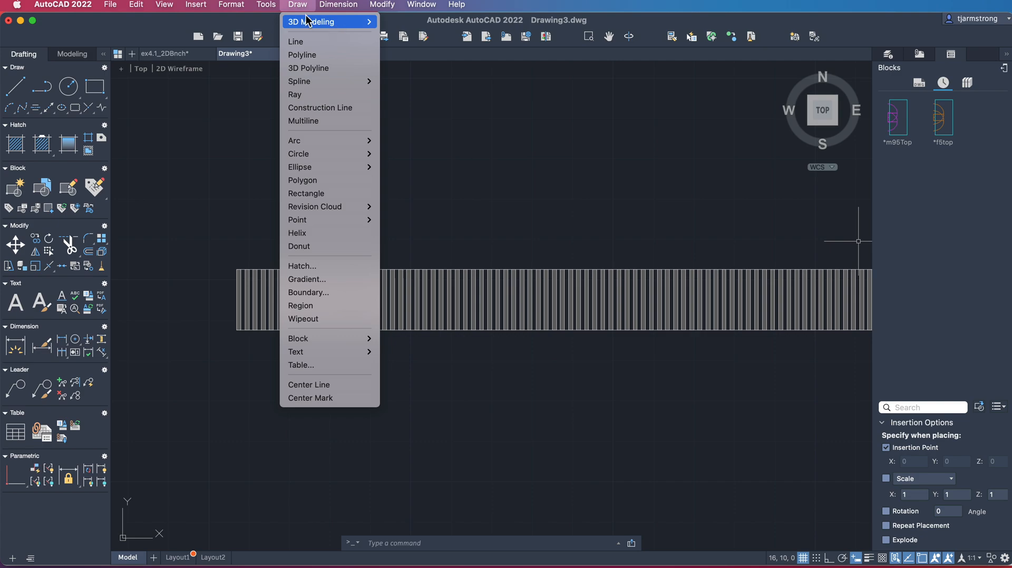
{"action": "mouse_move", "coordinate": [190, 4]}
{"action": "left_click", "coordinate": [145, 3]}
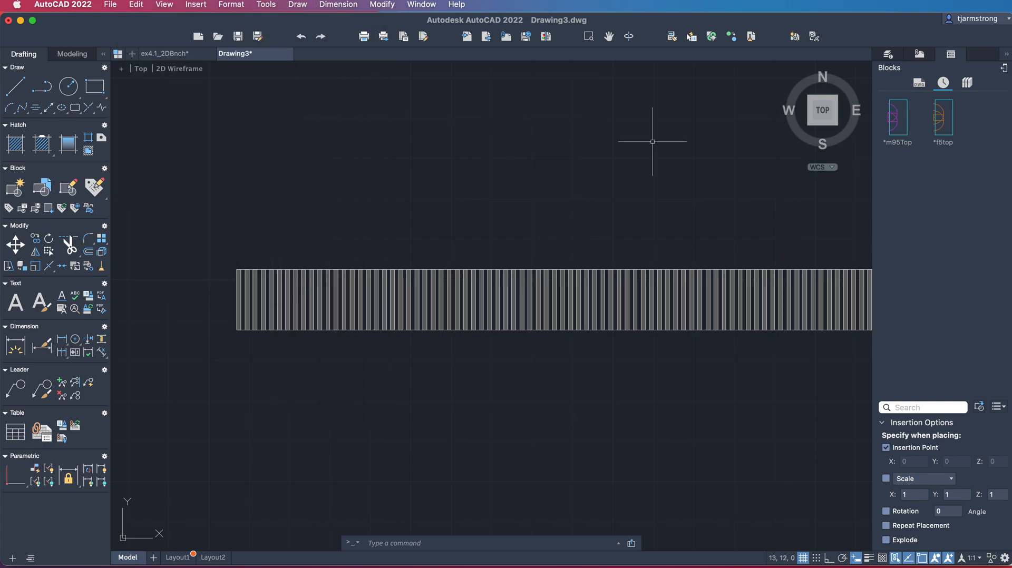
{"action": "left_click", "coordinate": [944, 121]}
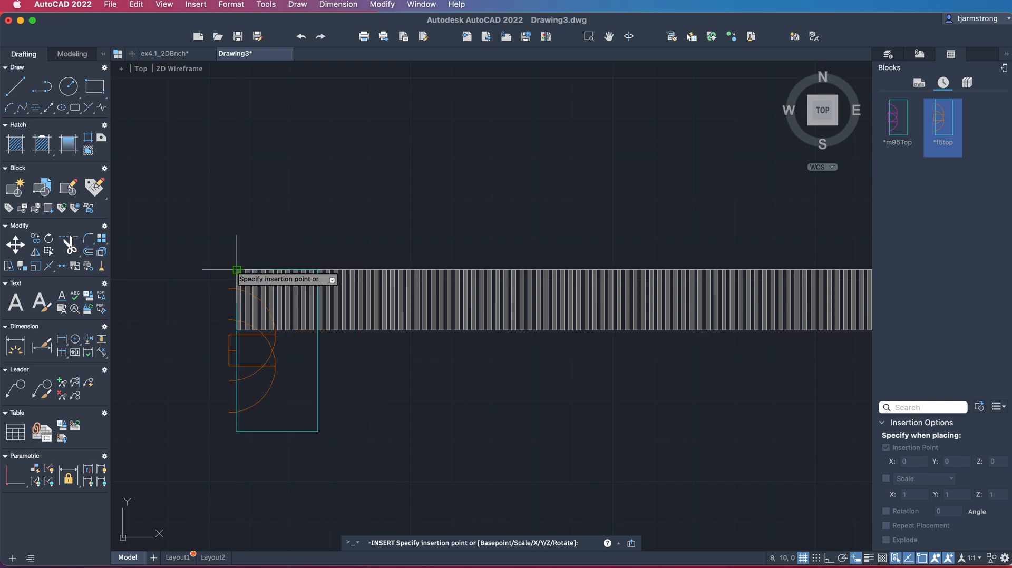
{"action": "scroll", "coordinate": [252, 257], "scroll_direction": "down", "scroll_amount": 2}
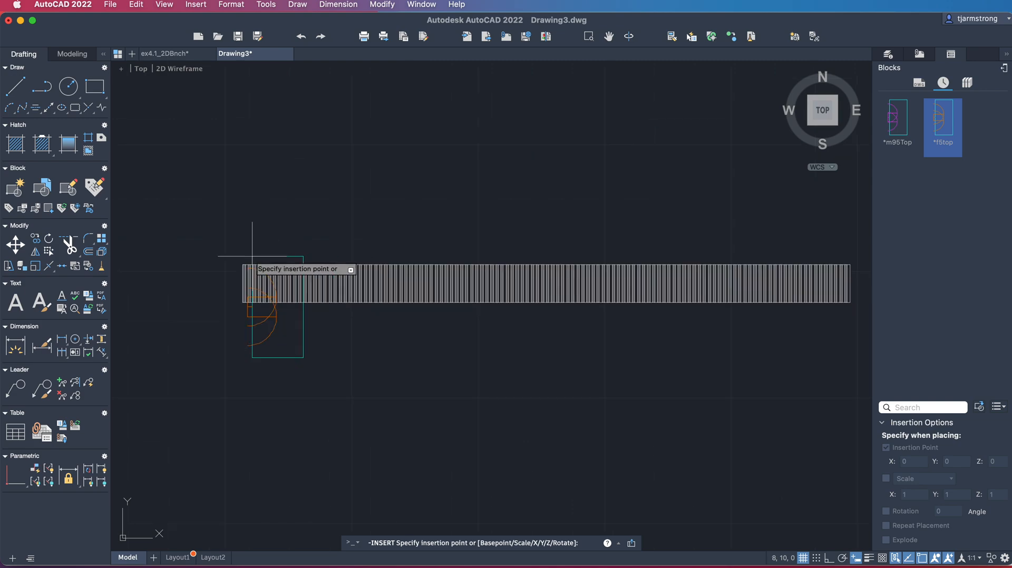
{"action": "scroll", "coordinate": [252, 257], "scroll_direction": "up", "scroll_amount": 4}
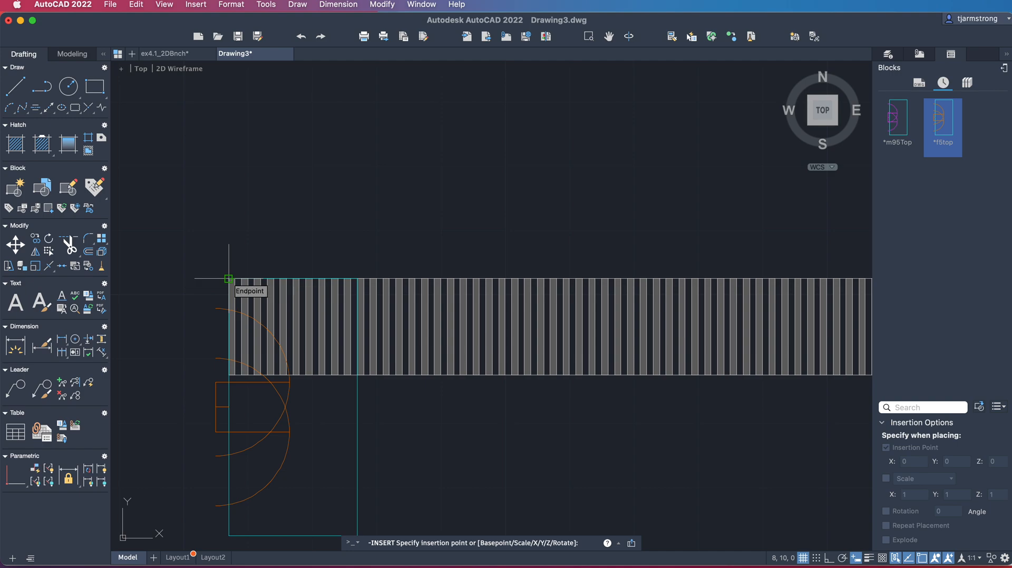
{"action": "left_click", "coordinate": [229, 278]}
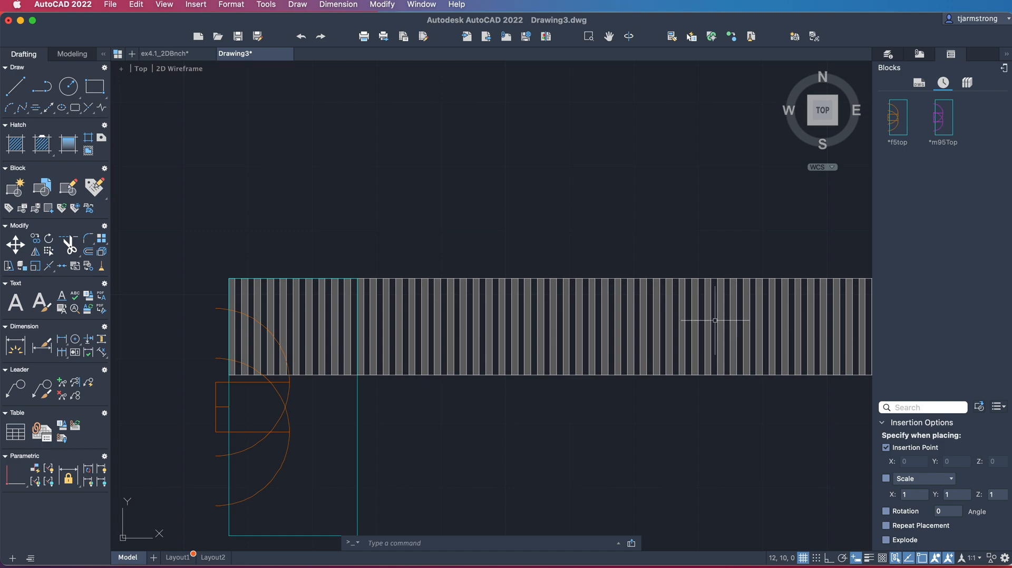
Step: Rotate the f5top block 180 degrees about the conveyor's upper-left corner
{"action": "type", "text": "rot"}
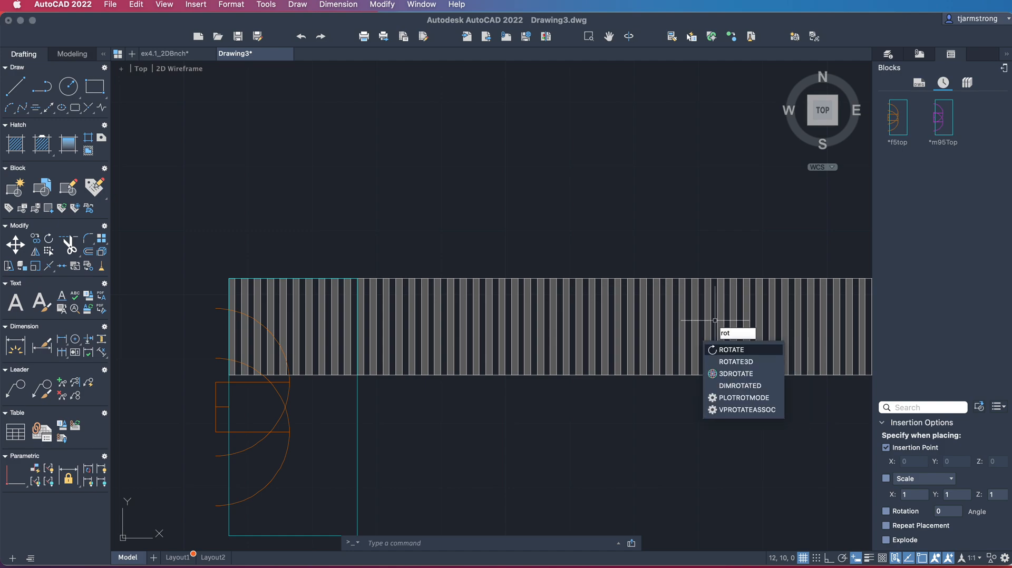
{"action": "type", "text": "ate"}
{"action": "key", "text": "Return"}
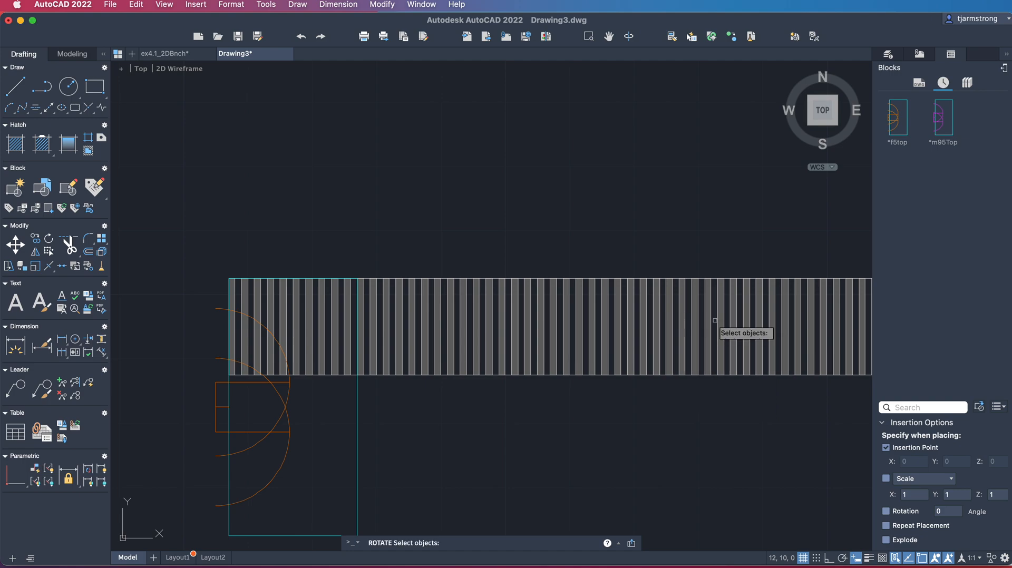
{"action": "left_click", "coordinate": [359, 438]}
{"action": "left_click", "coordinate": [355, 439]}
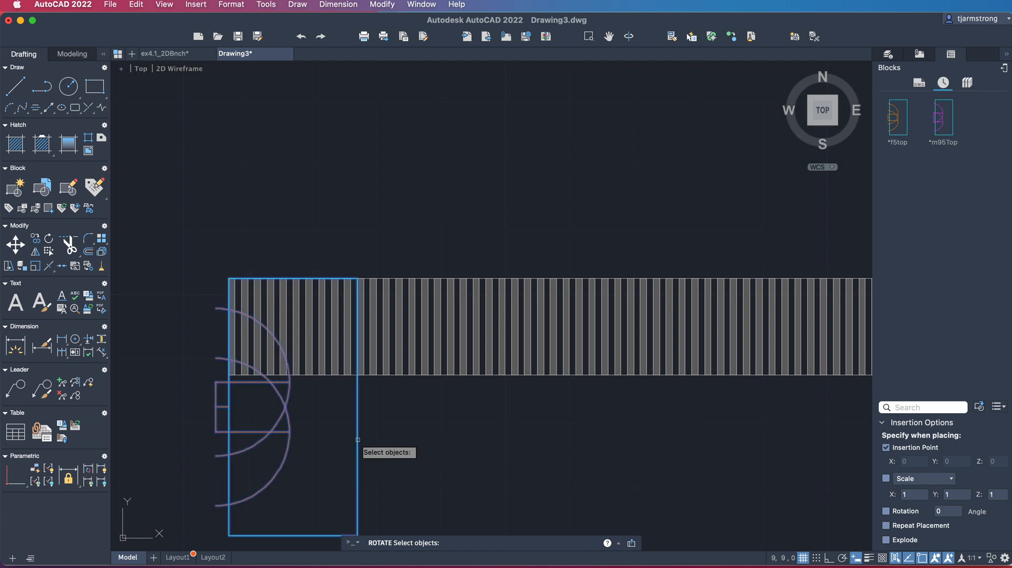
{"action": "key", "text": "Return"}
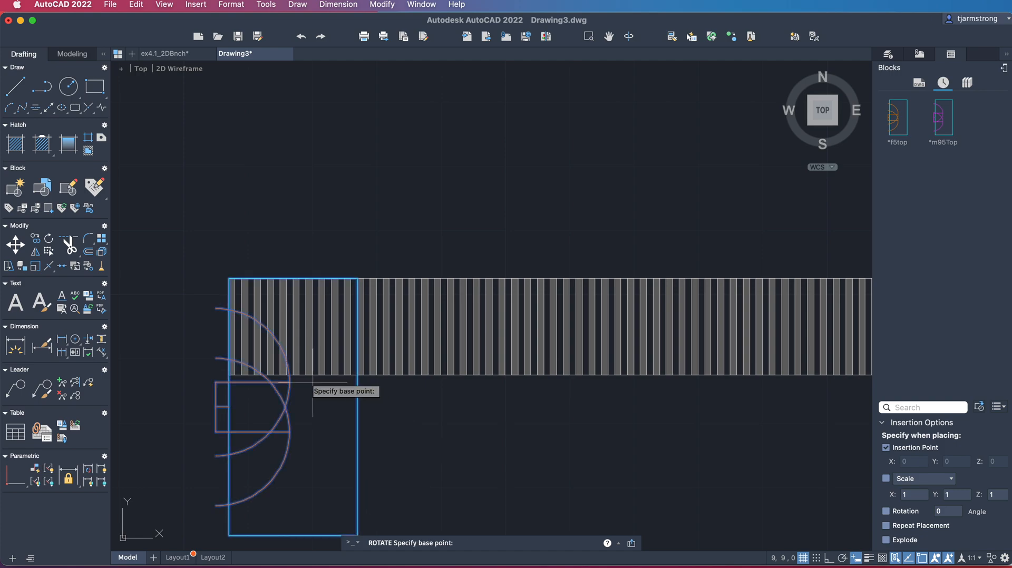
{"action": "left_click", "coordinate": [228, 279]}
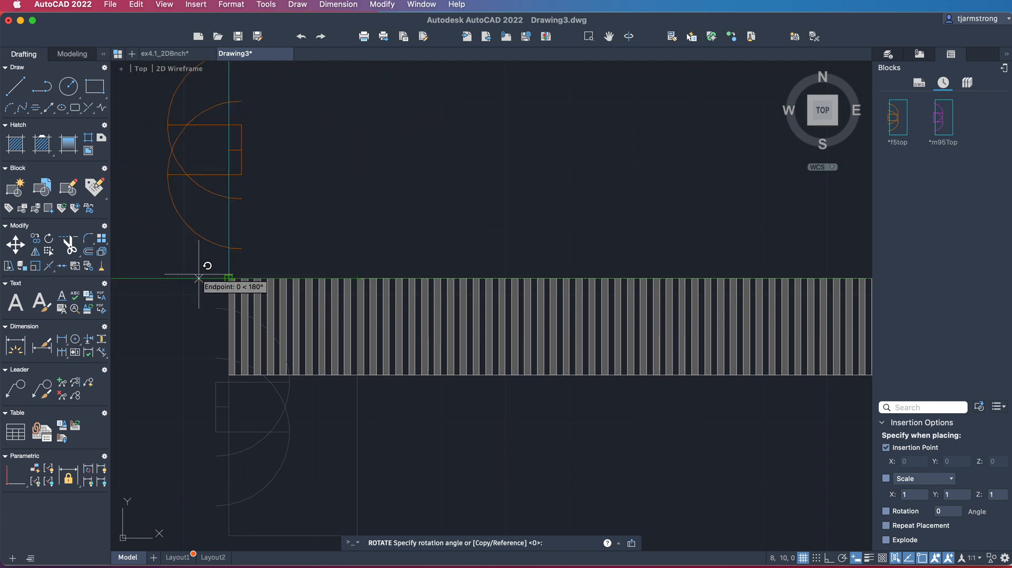
{"action": "type", "text": "180"}
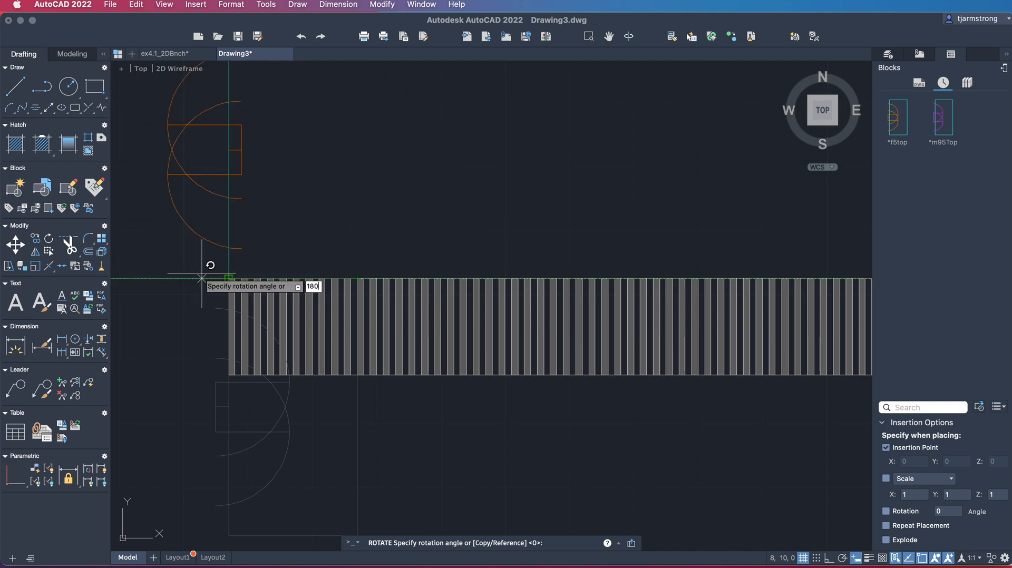
{"action": "key", "text": "Return"}
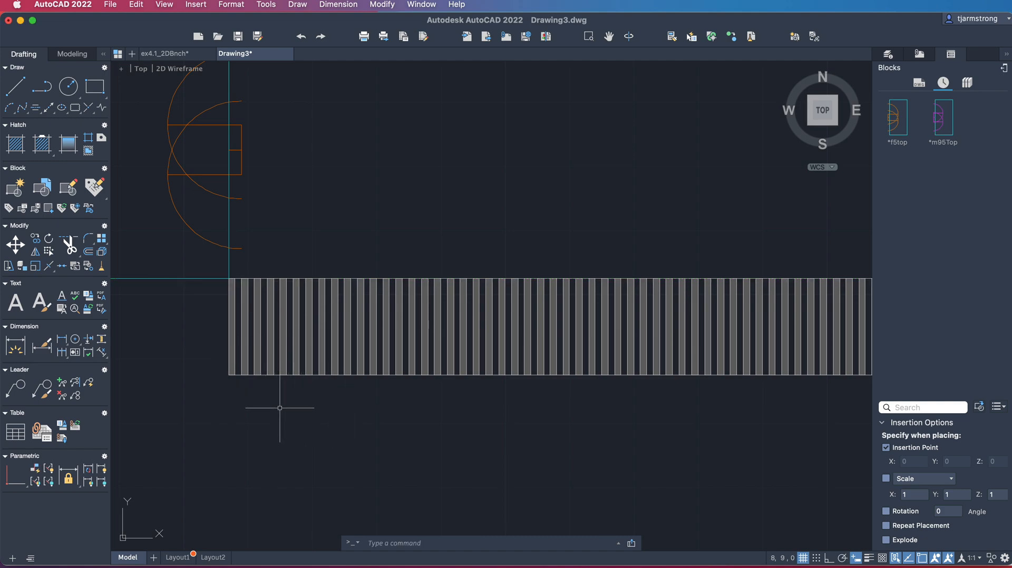
{"action": "scroll", "coordinate": [306, 371], "scroll_direction": "down", "scroll_amount": 3}
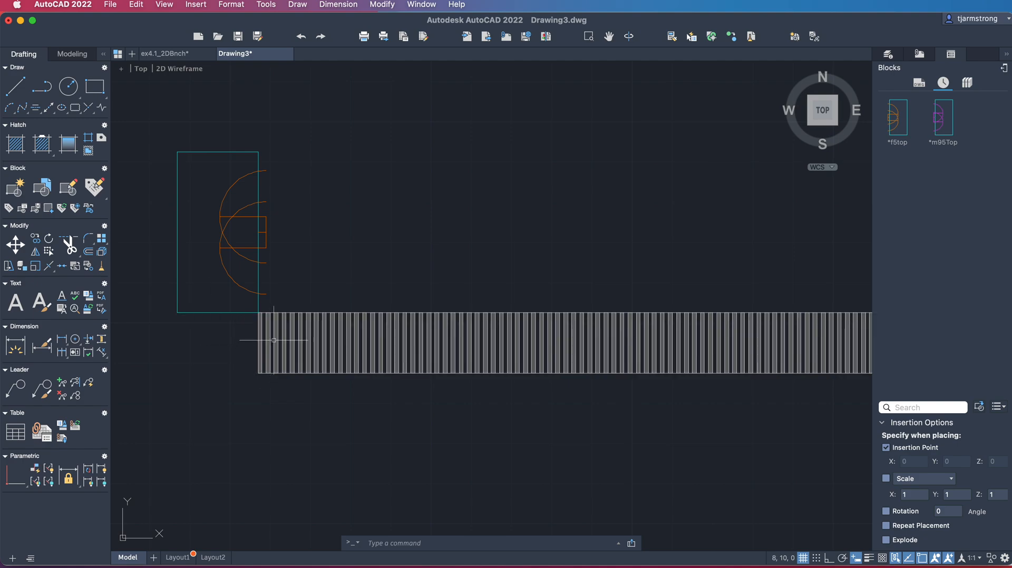
Step: Try to rotate the f5top block once more about the conveyor's upper-left corner
{"action": "mouse_move", "coordinate": [285, 330]}
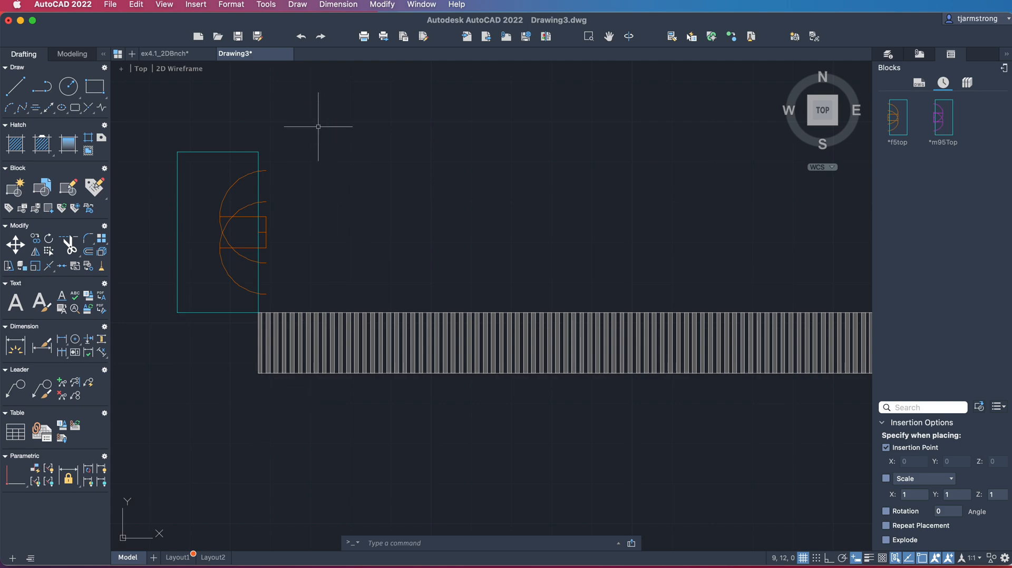
{"action": "left_click", "coordinate": [257, 153]}
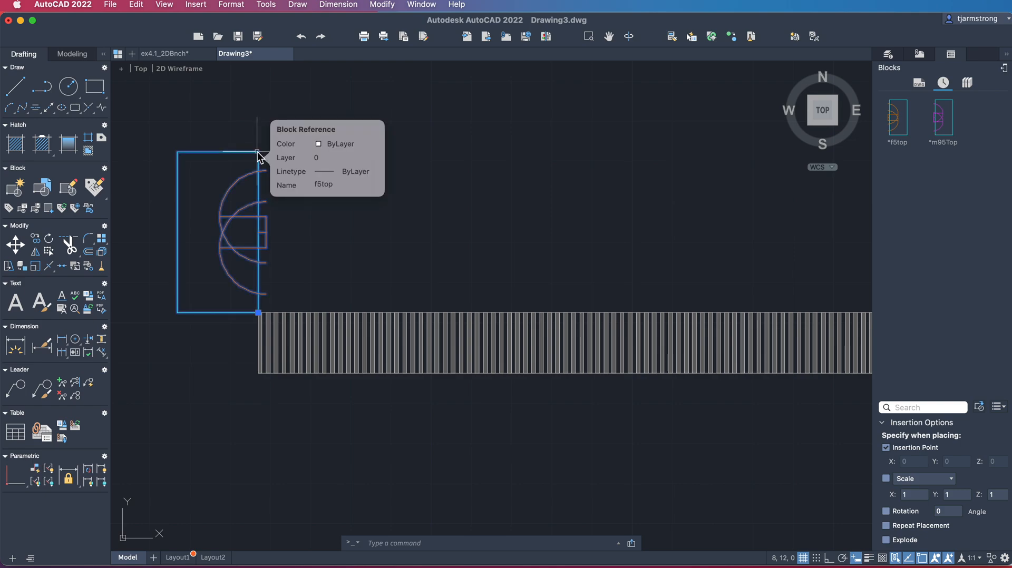
{"action": "type", "text": "ro"}
{"action": "key", "text": "Return"}
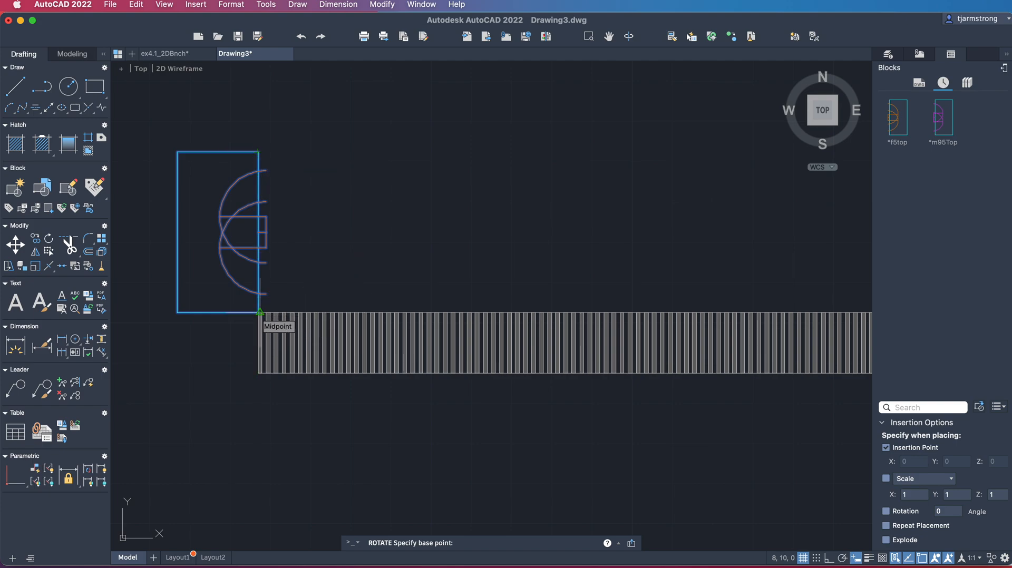
{"action": "scroll", "coordinate": [259, 313], "scroll_direction": "up", "scroll_amount": 4}
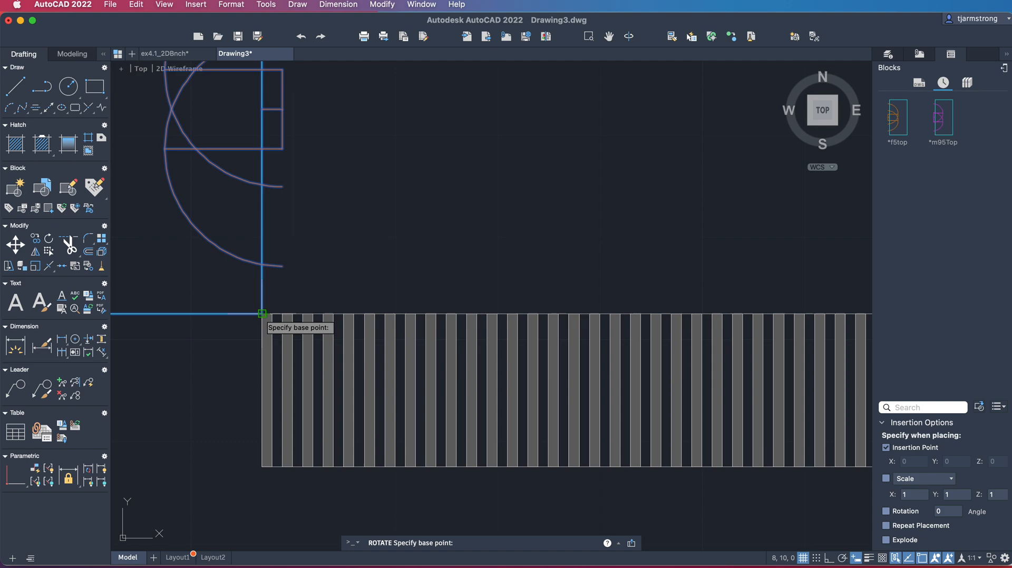
{"action": "left_click", "coordinate": [262, 313]}
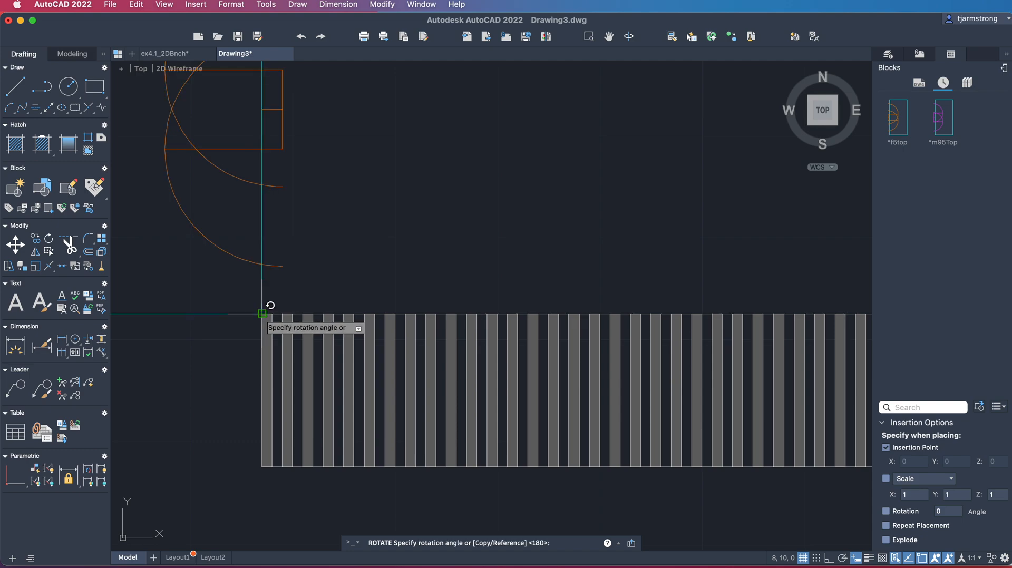
{"action": "left_click", "coordinate": [436, 314]}
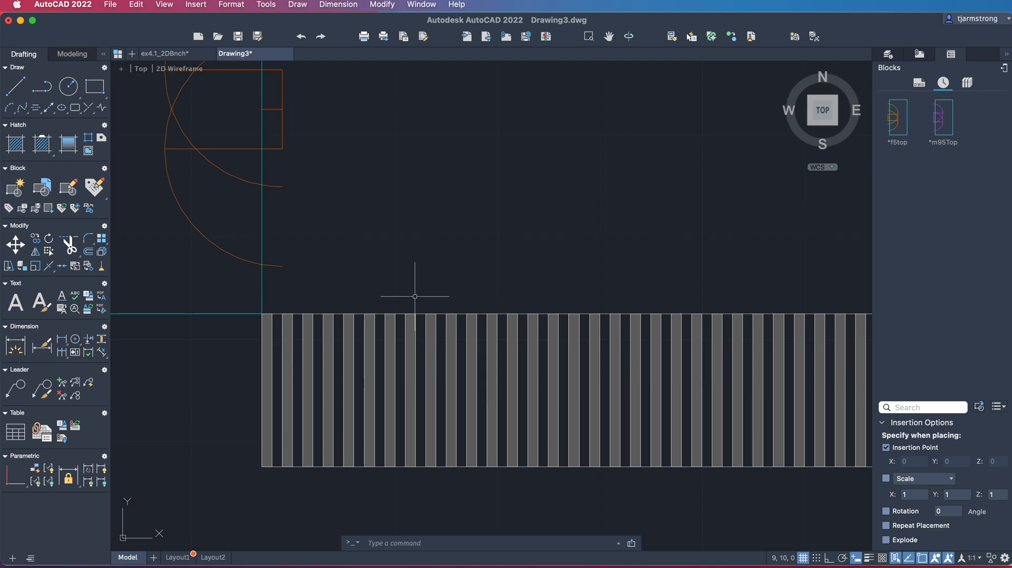
Step: Move the f5top block right along the conveyor's upper edge until its lower-left corner meets the conveyor's upper-left corner
{"action": "type", "text": "move"}
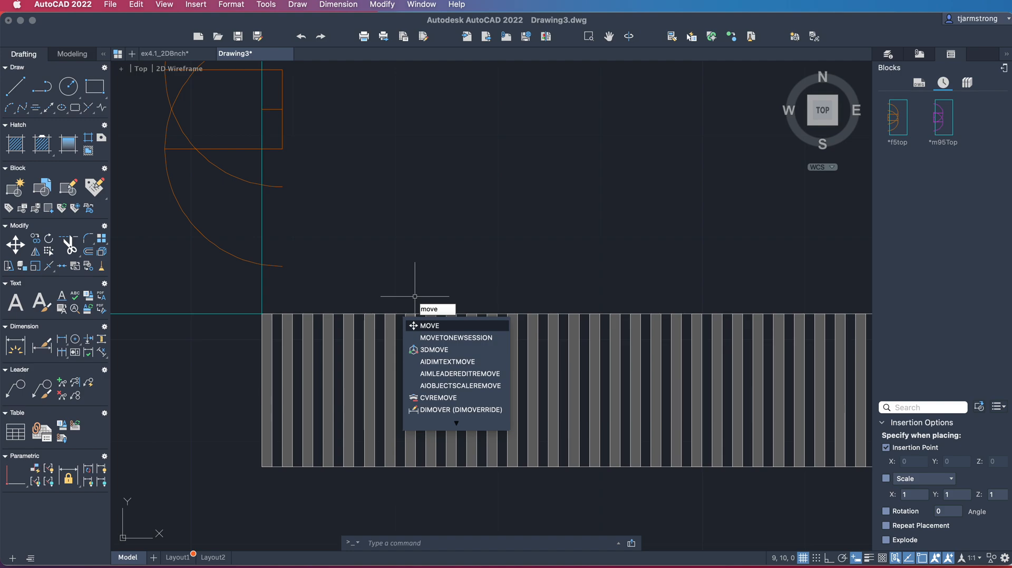
{"action": "key", "text": "Return"}
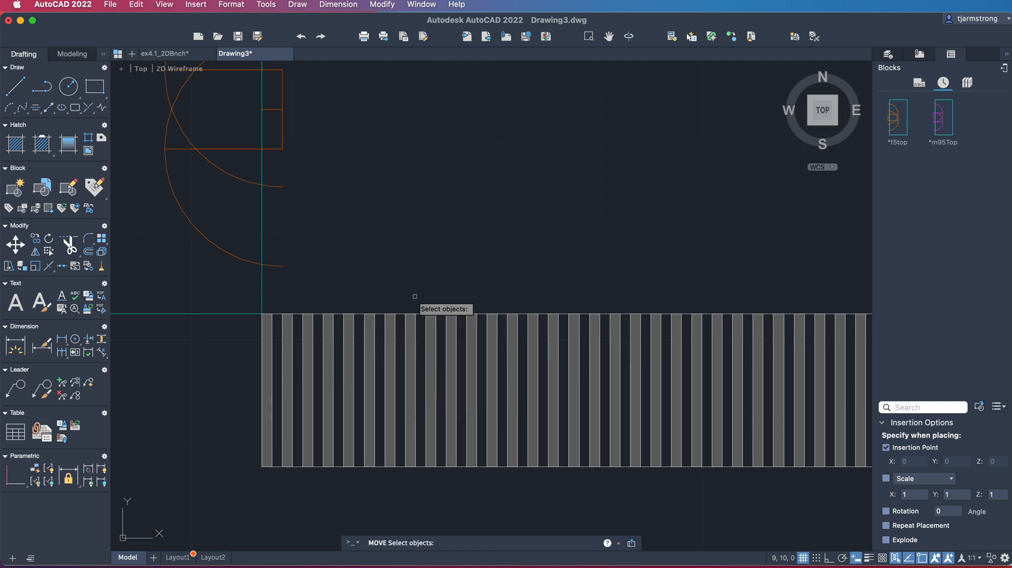
{"action": "left_click", "coordinate": [259, 250]}
{"action": "key", "text": "Return"}
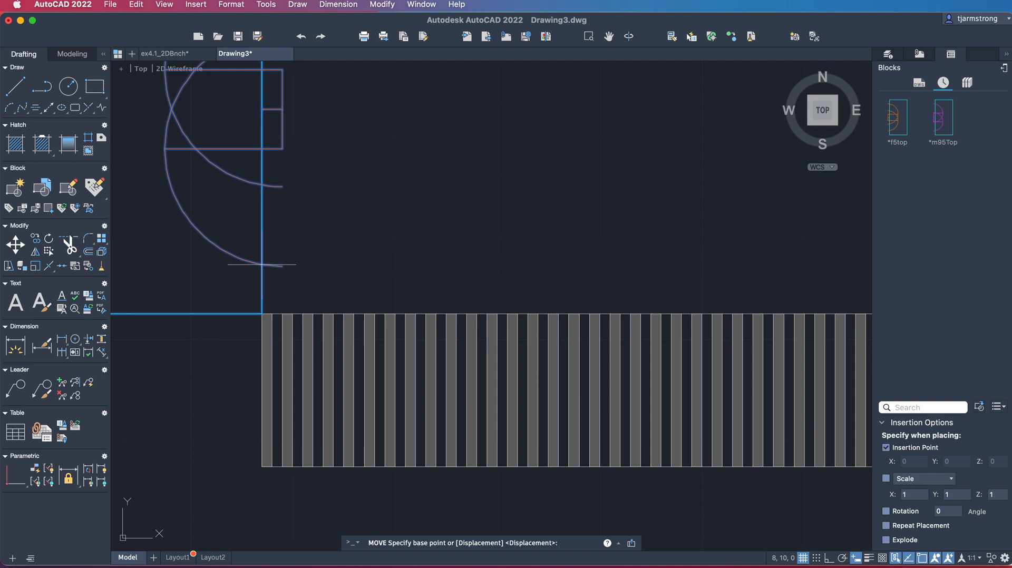
{"action": "left_click", "coordinate": [264, 314]}
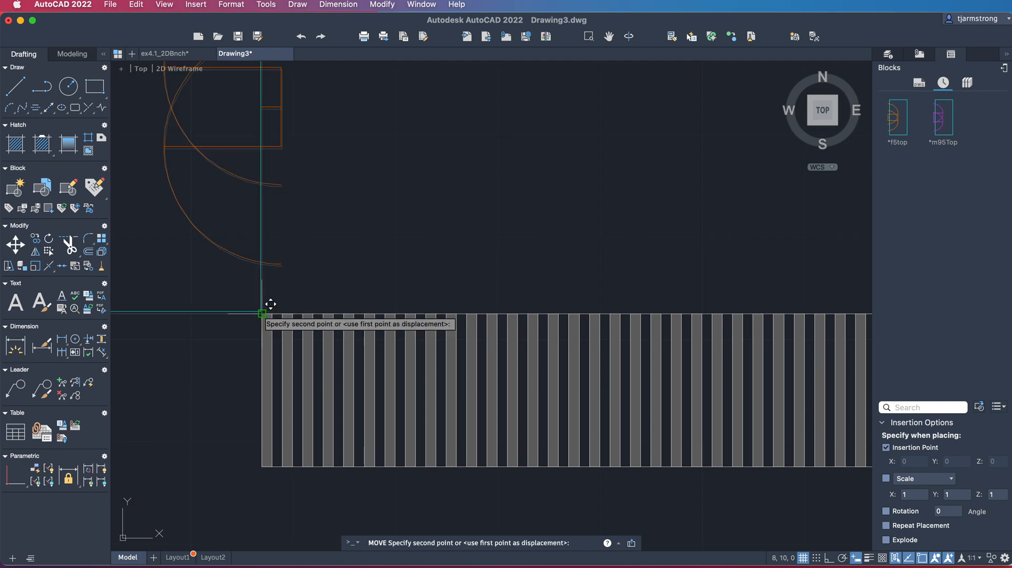
{"action": "left_click", "coordinate": [475, 315]}
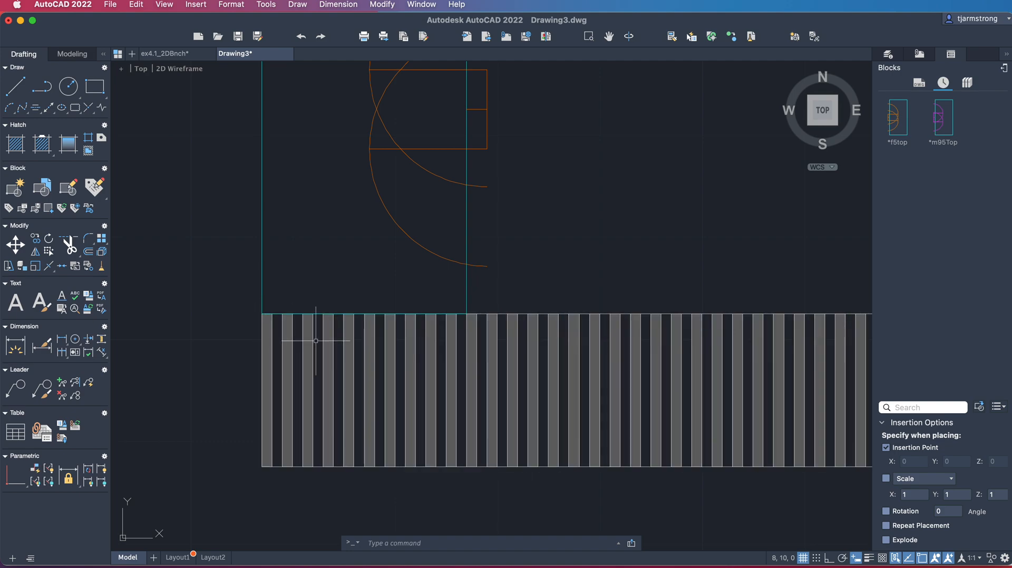
Step: Move the f5top block straight up 0.1 units from the conveyor's upper-left corner
{"action": "type", "text": "move"}
{"action": "key", "text": "Return"}
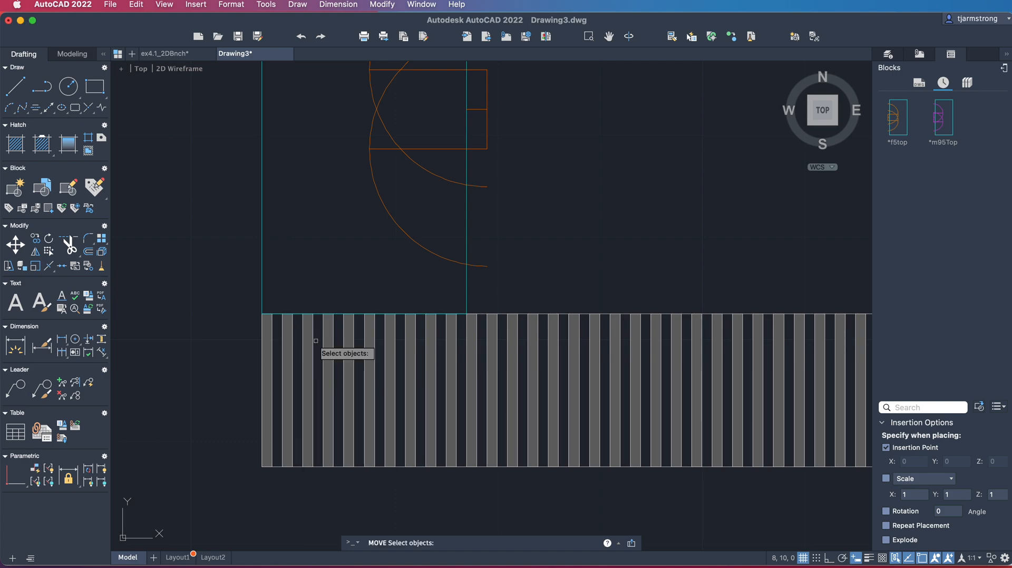
{"action": "left_click", "coordinate": [263, 283]}
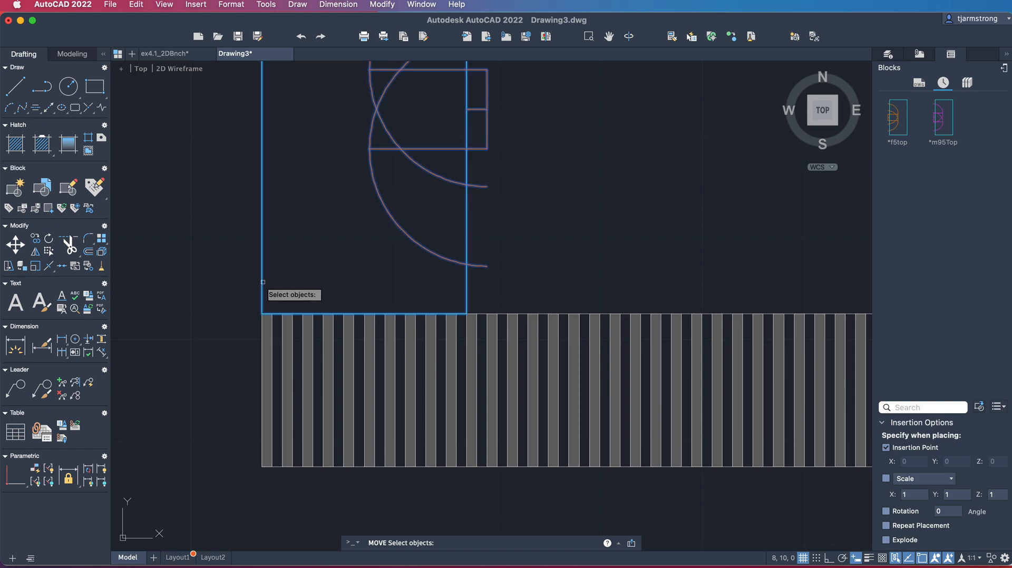
{"action": "key", "text": "Return"}
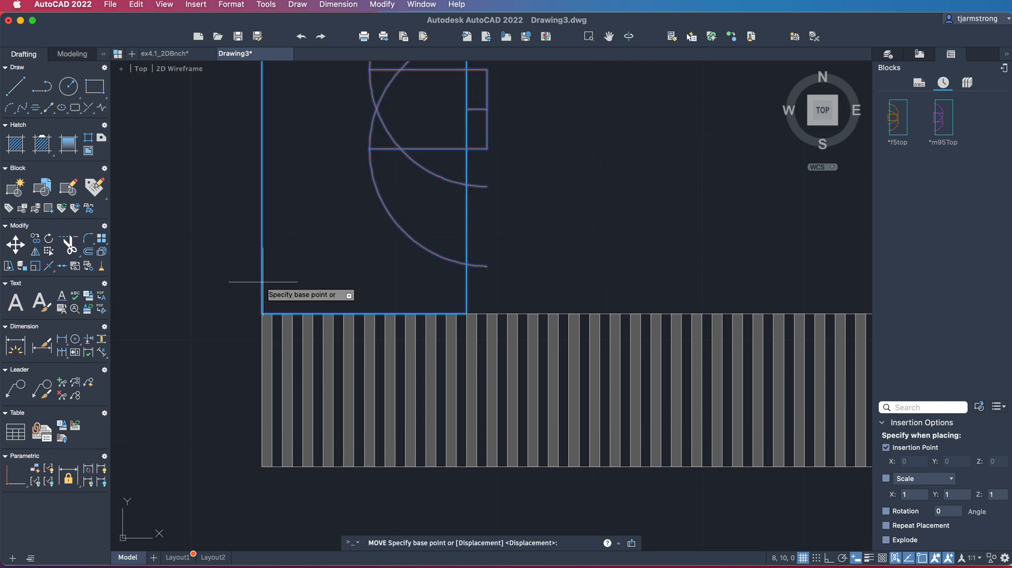
{"action": "left_click", "coordinate": [262, 315]}
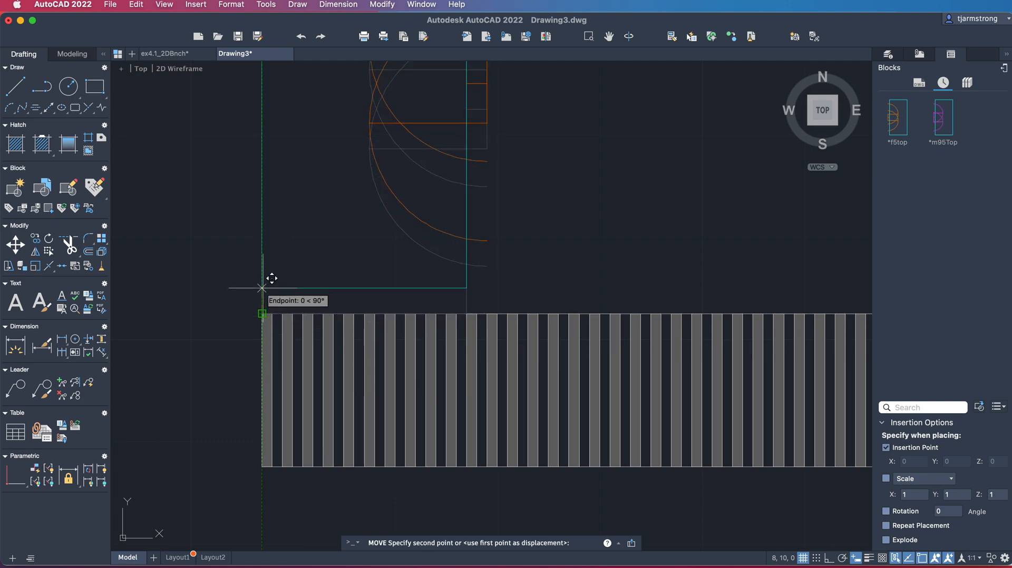
{"action": "type", "text": ".1"}
{"action": "key", "text": "Return"}
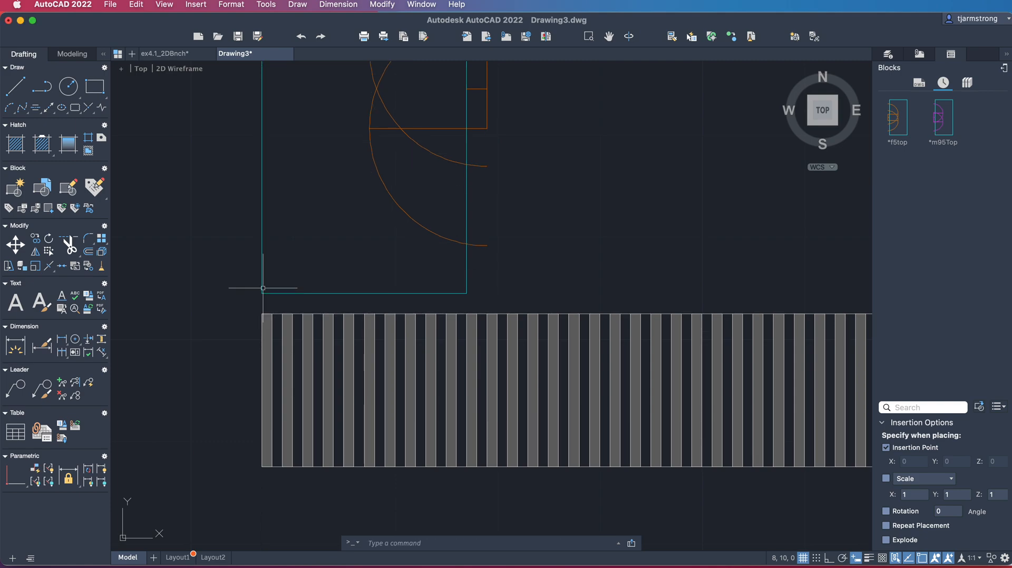
Step: Copy the f5top block to the right along the conveyor at 3 and 6 units, using its lower-right corner as base point
{"action": "scroll", "coordinate": [648, 355], "scroll_direction": "down", "scroll_amount": 5}
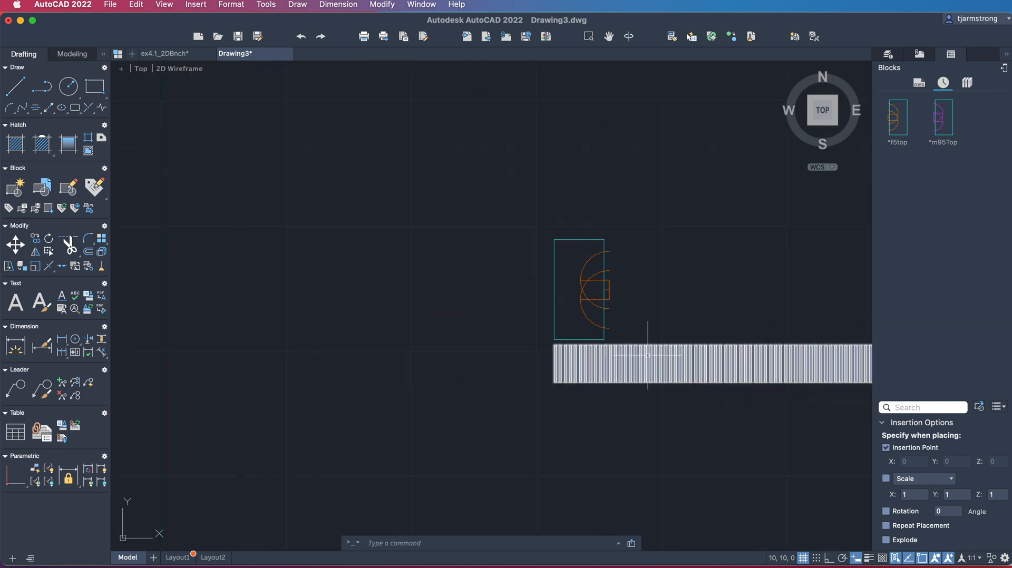
{"action": "mouse_move", "coordinate": [670, 293]}
{"action": "middle_mouse_down"}
{"action": "mouse_move", "coordinate": [452, 268]}
{"action": "mouse_move", "coordinate": [388, 288]}
{"action": "middle_mouse_up"}
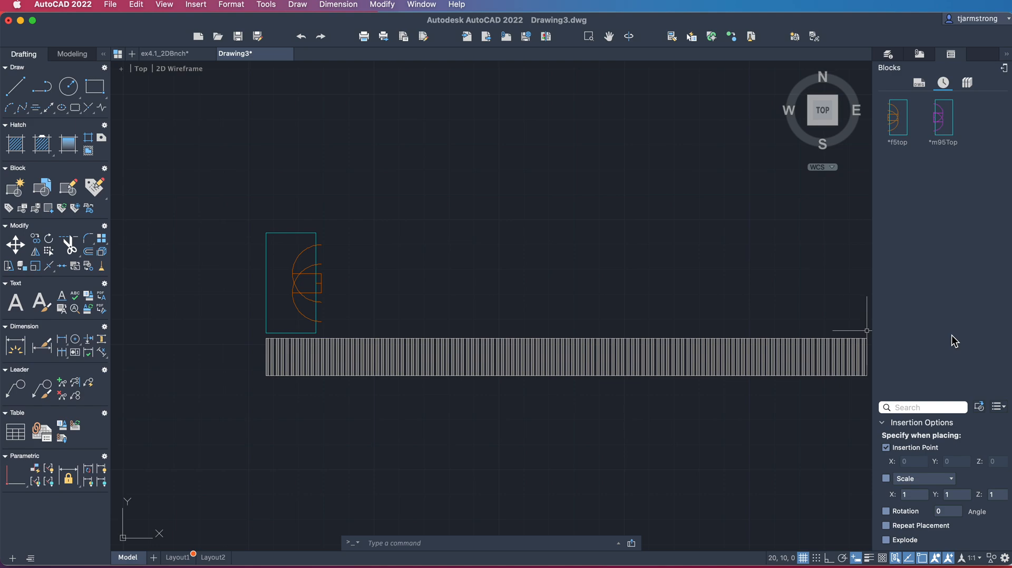
{"action": "type", "text": "copy"}
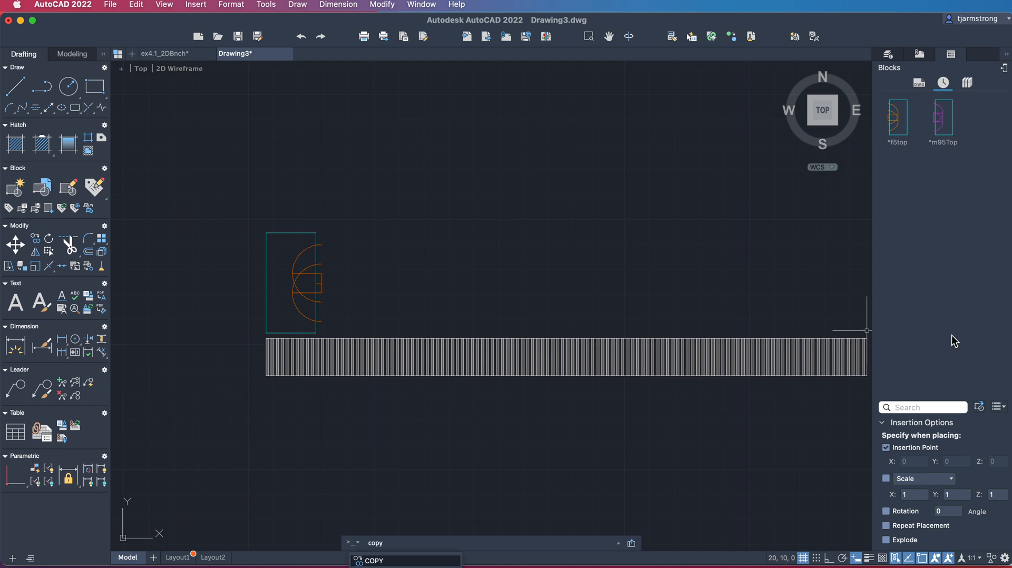
{"action": "key", "text": "Return"}
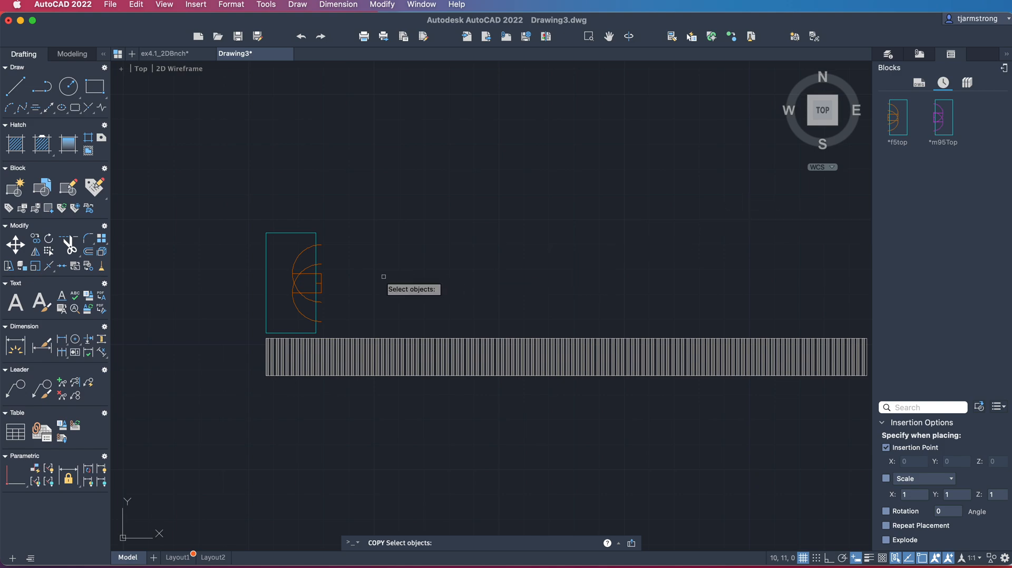
{"action": "left_click", "coordinate": [307, 294]}
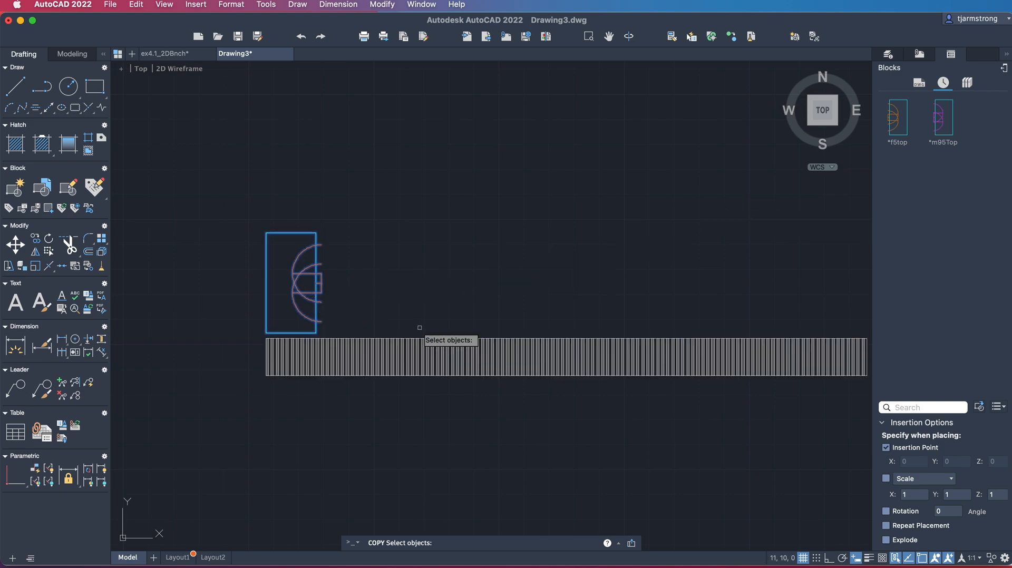
{"action": "key", "text": "Return"}
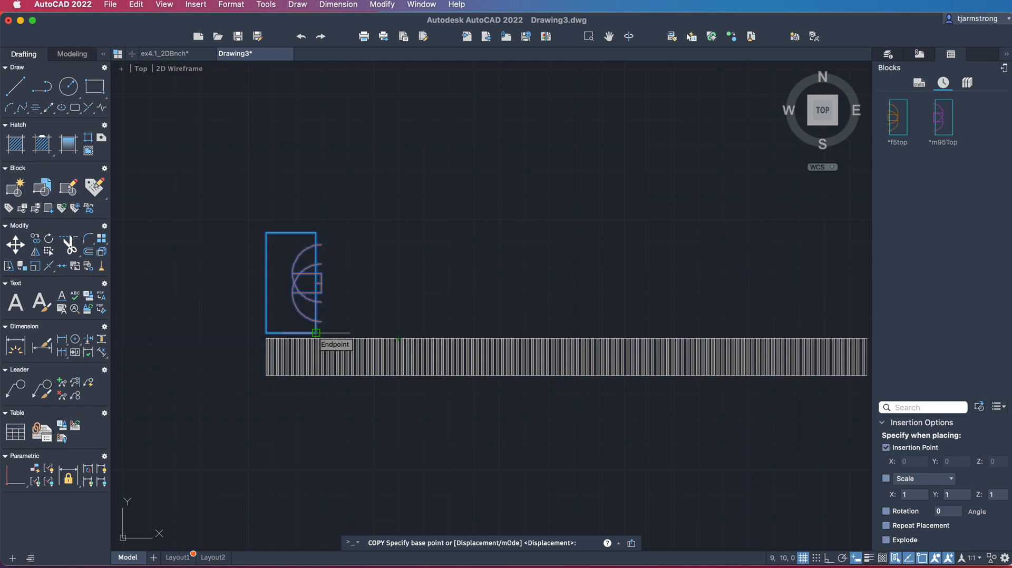
{"action": "left_click", "coordinate": [316, 332]}
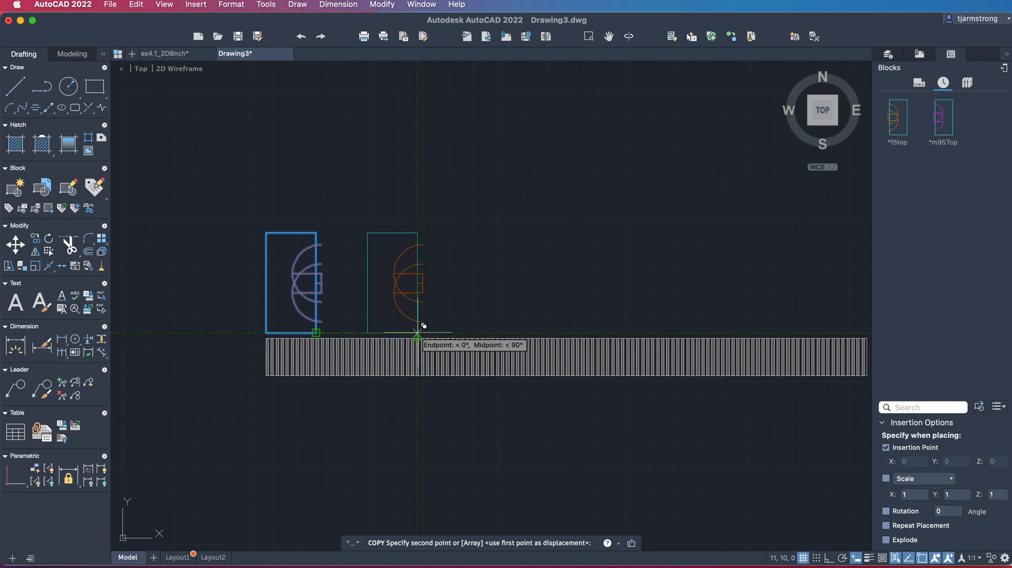
{"action": "type", "text": "3"}
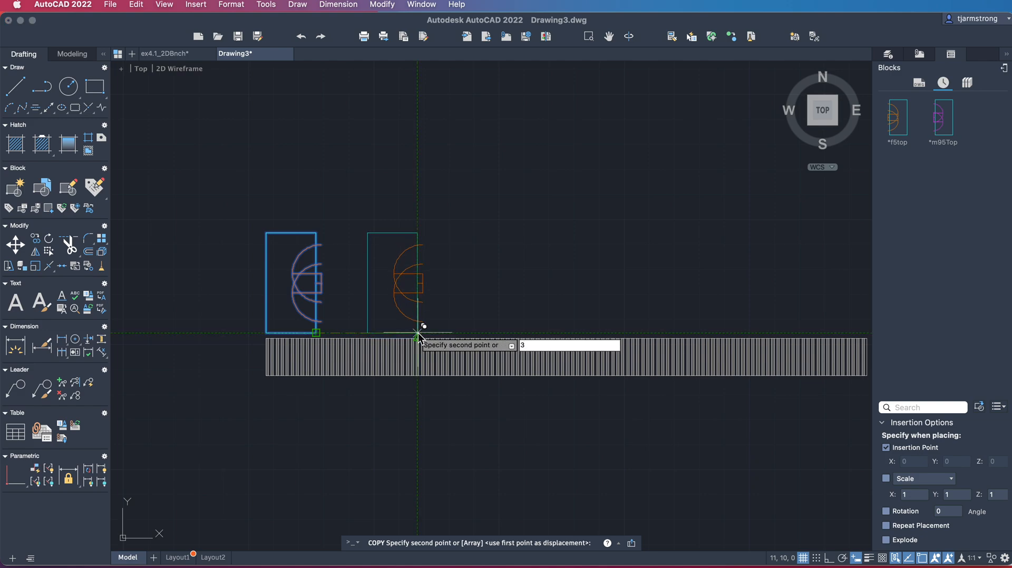
{"action": "key", "text": "Return"}
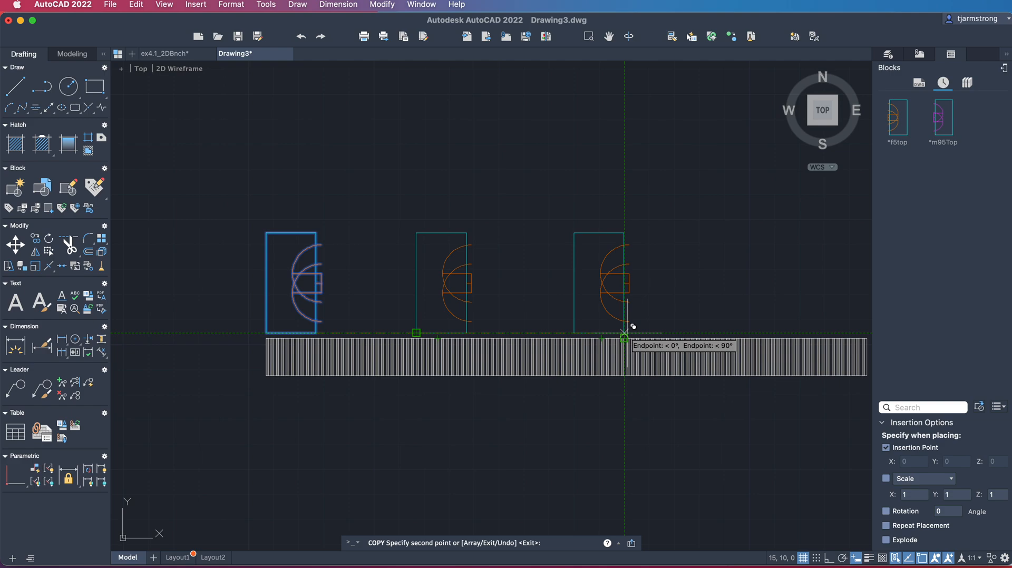
{"action": "type", "text": "6"}
{"action": "key", "text": "Return"}
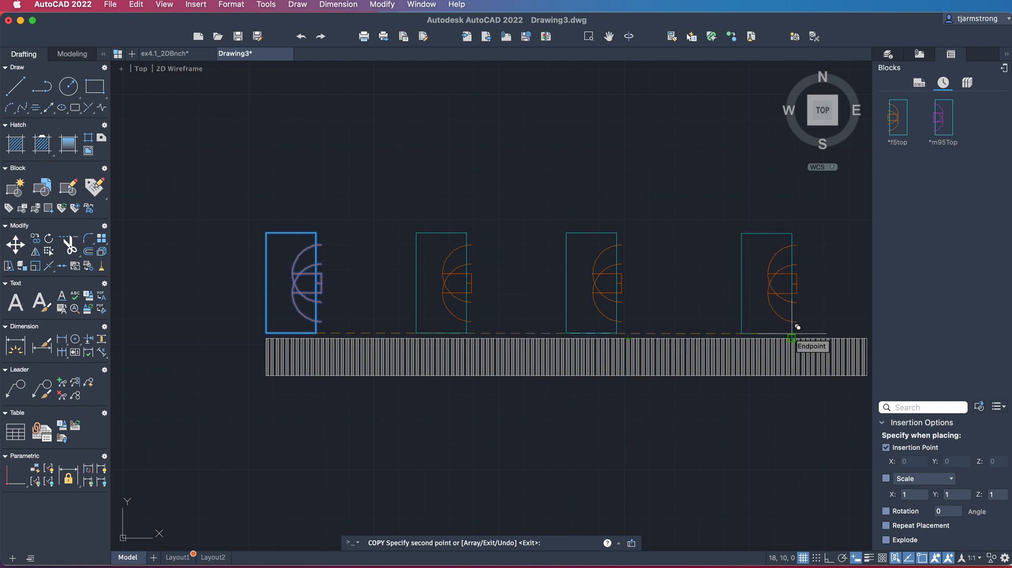
Step: Try to place a third copy of the f5top block farther right along the conveyor, and delete that copy
{"action": "type", "text": "6"}
{"action": "key", "text": "Return"}
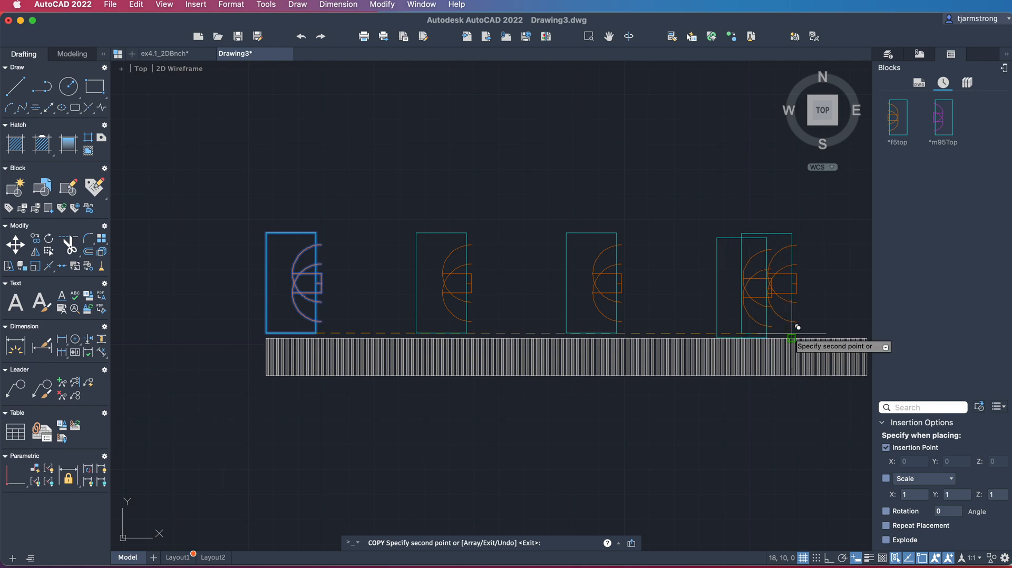
{"action": "key", "text": "Return"}
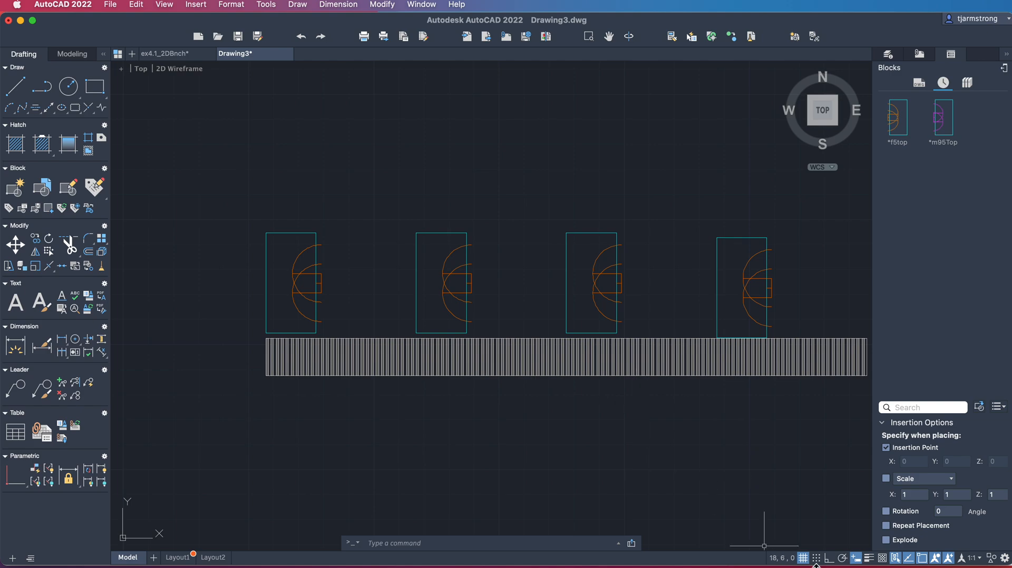
{"action": "left_click", "coordinate": [767, 241]}
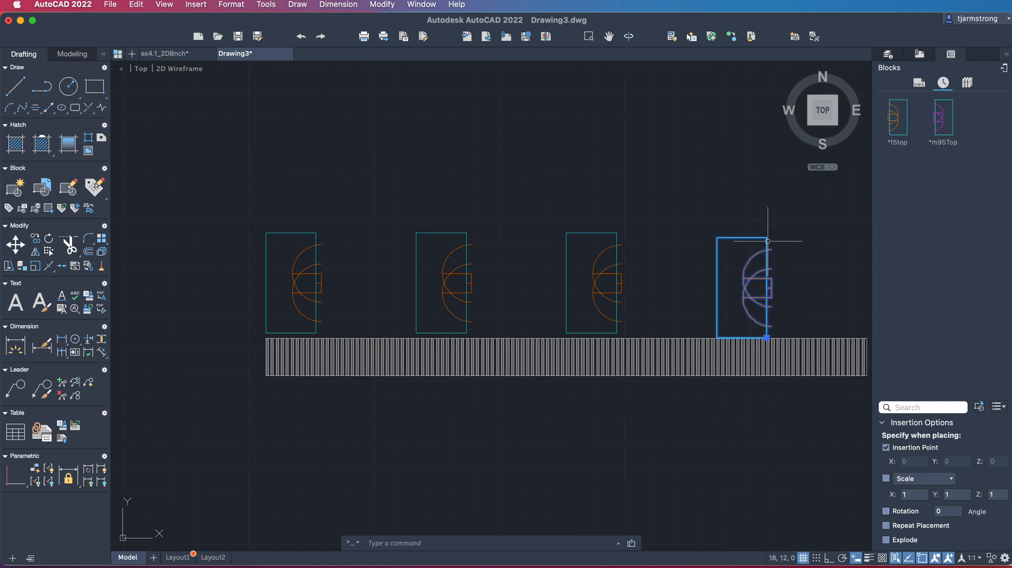
{"action": "key", "text": "Delete"}
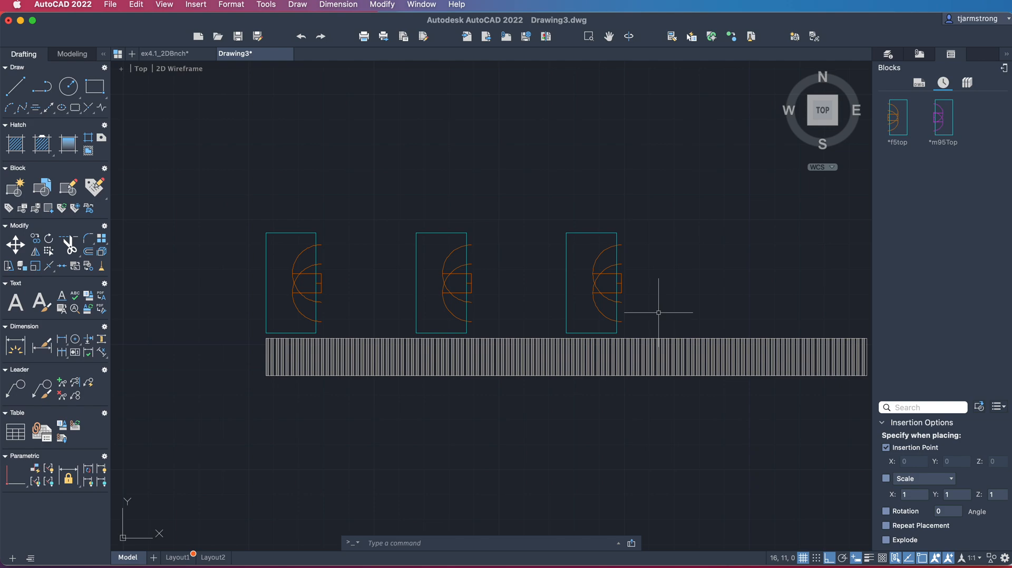
Step: Try to copy the rightmost f5top block farther along the conveyor from its lower-right corner, and undo the copy
{"action": "type", "text": "copy"}
{"action": "key", "text": "Return"}
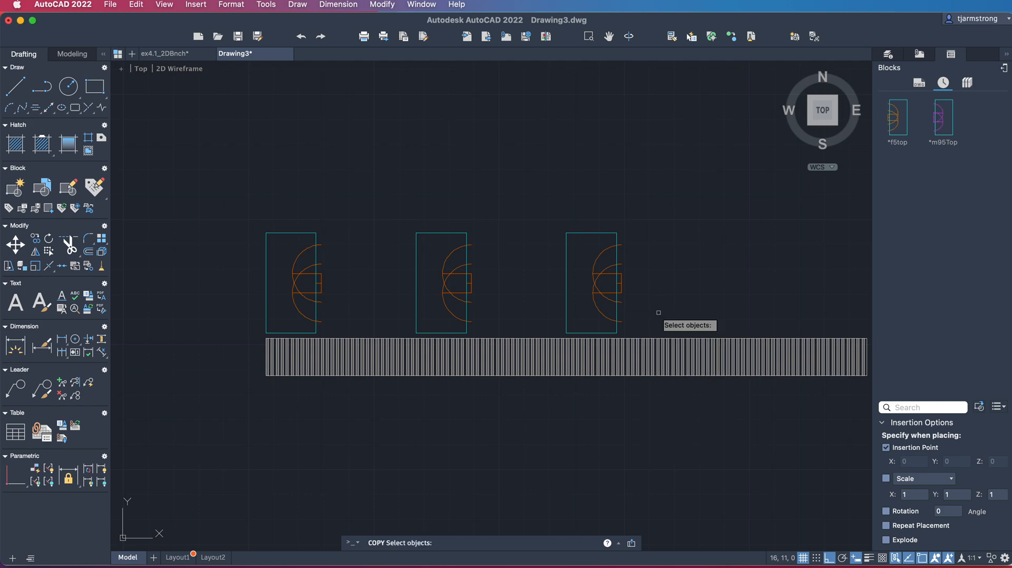
{"action": "left_click", "coordinate": [611, 332]}
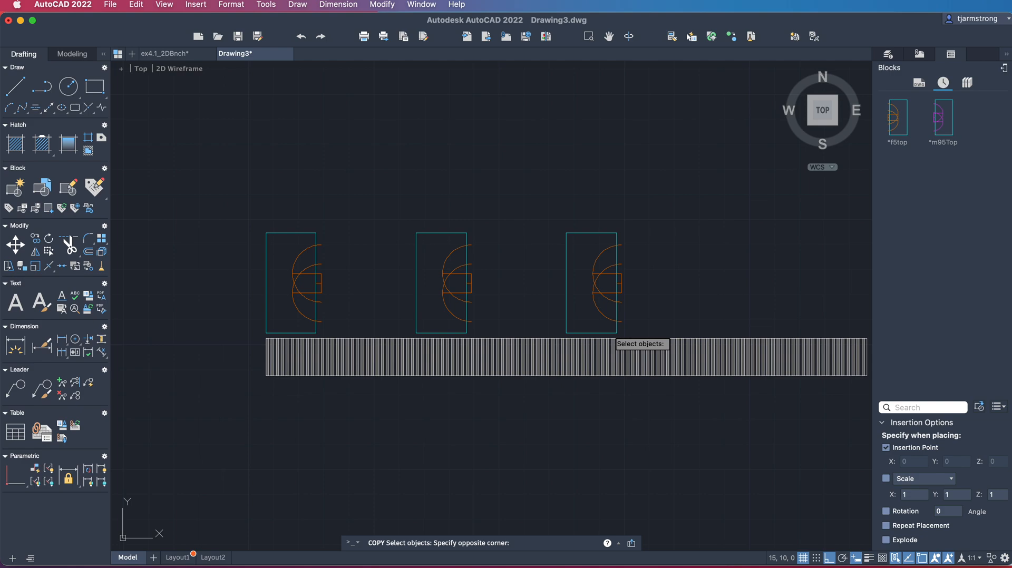
{"action": "left_click", "coordinate": [617, 312]}
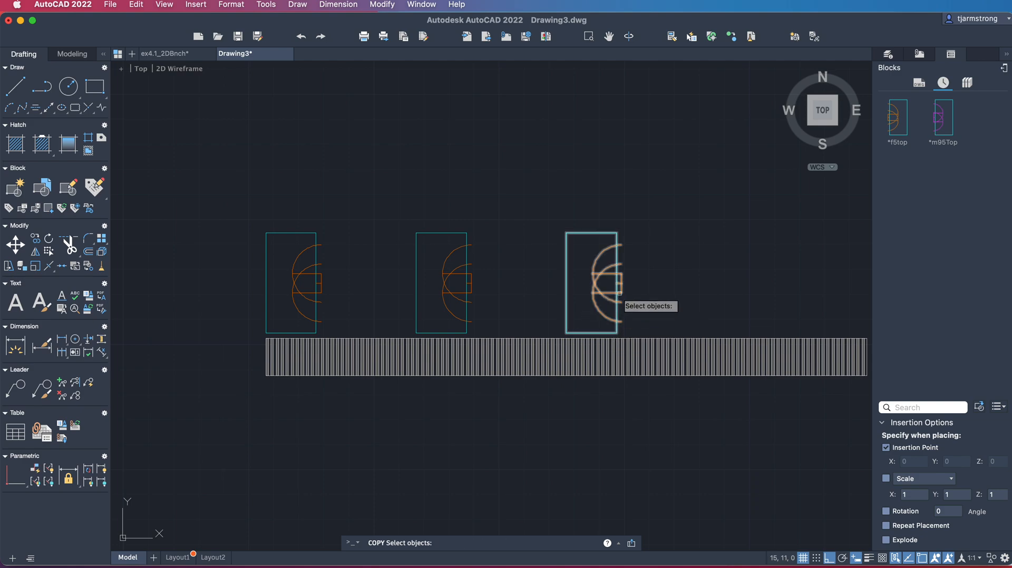
{"action": "left_click", "coordinate": [620, 293]}
{"action": "key", "text": "Return"}
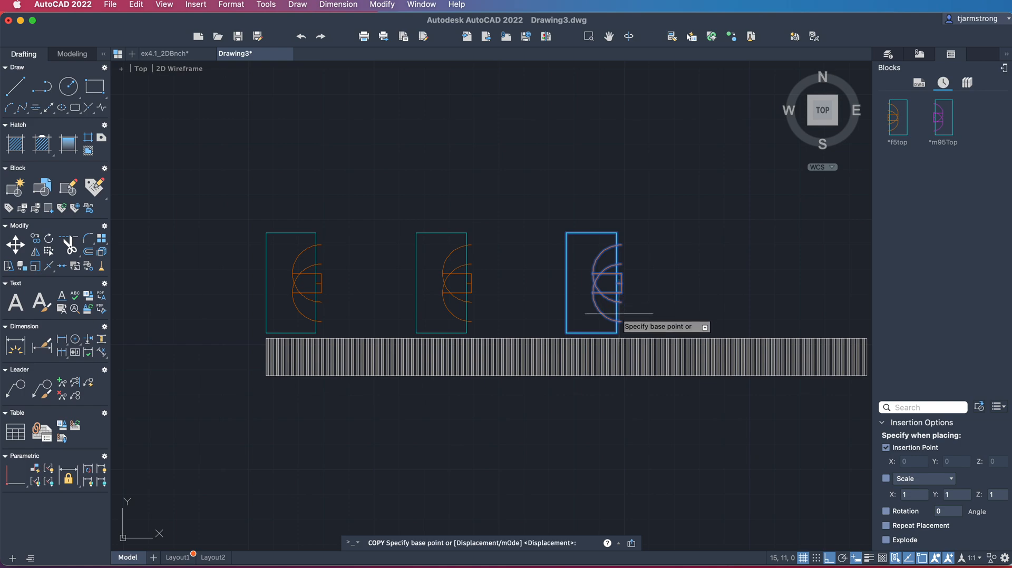
{"action": "left_click", "coordinate": [615, 333]}
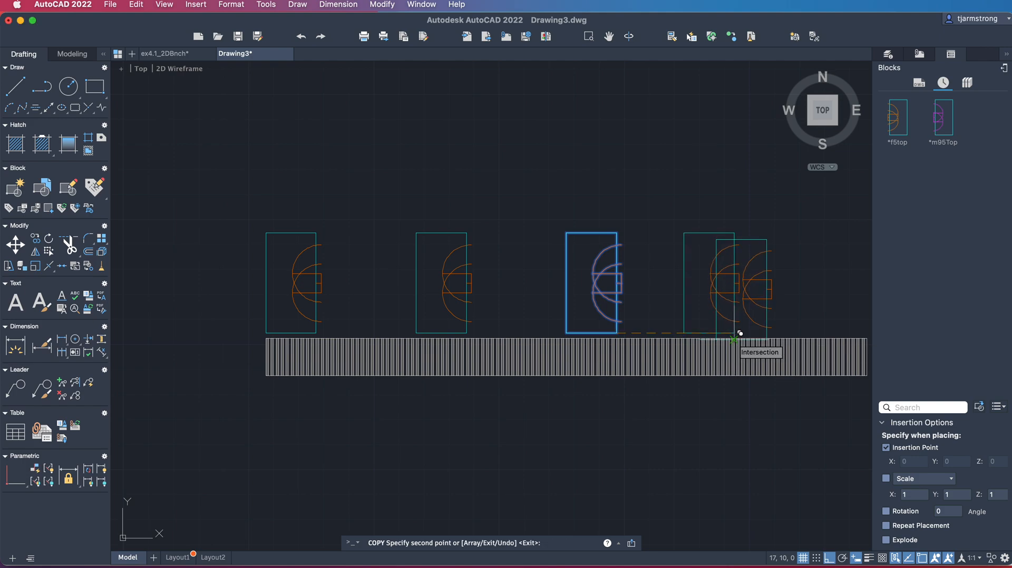
{"action": "left_click", "coordinate": [735, 339]}
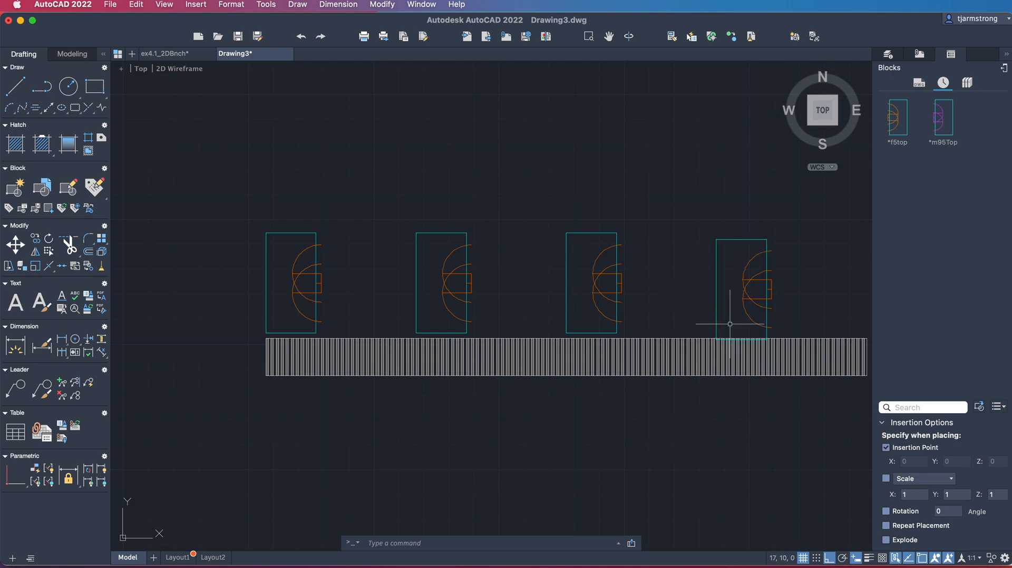
{"action": "type", "text": "u"}
{"action": "key", "text": "Return"}
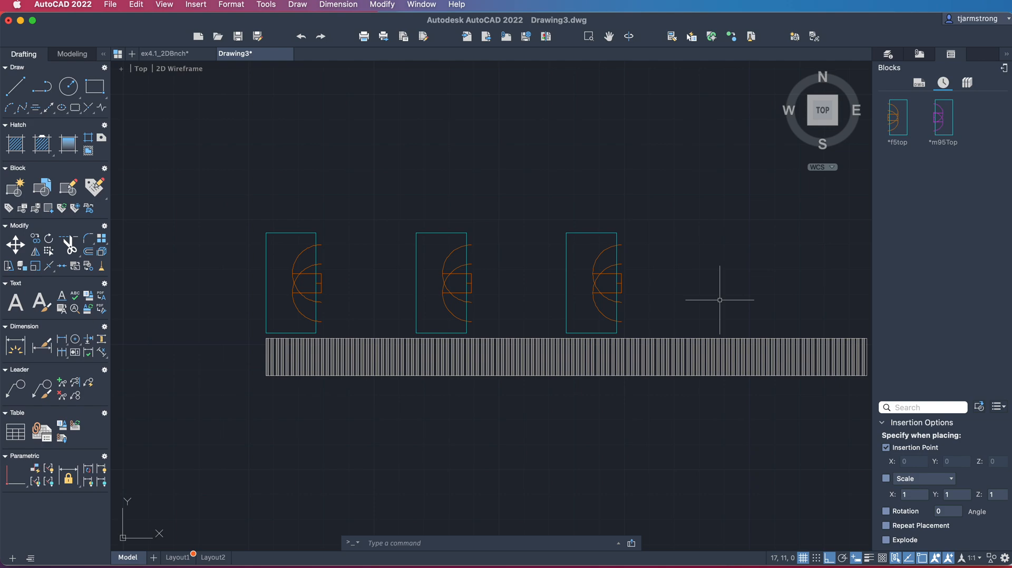
{"action": "type", "text": "m"}
{"action": "key", "text": "Return"}
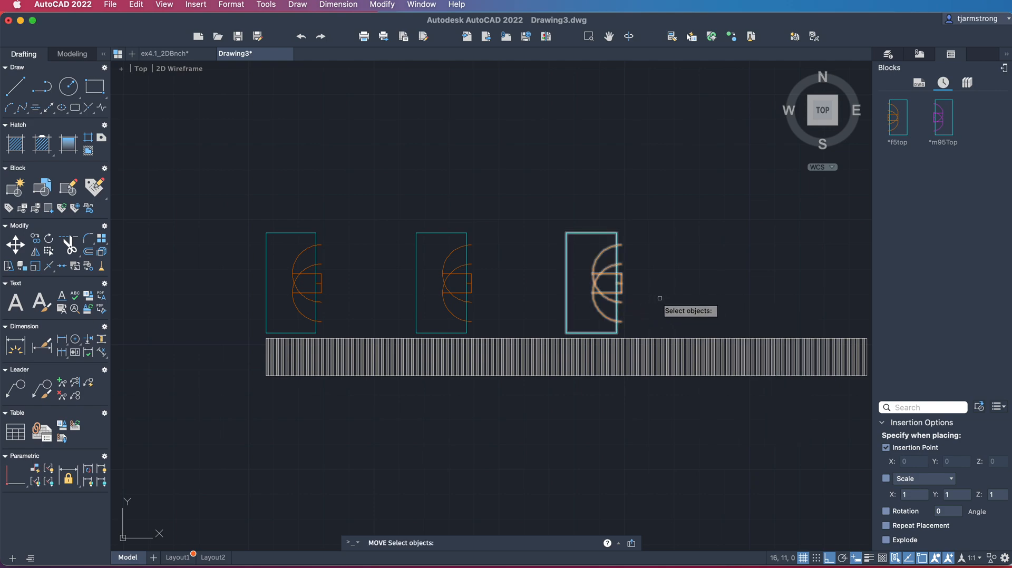
{"action": "key", "text": "Escape"}
Step: Try to copy the rightmost f5top block 3 units to the right along the conveyor, and undo the copy
{"action": "type", "text": "copy"}
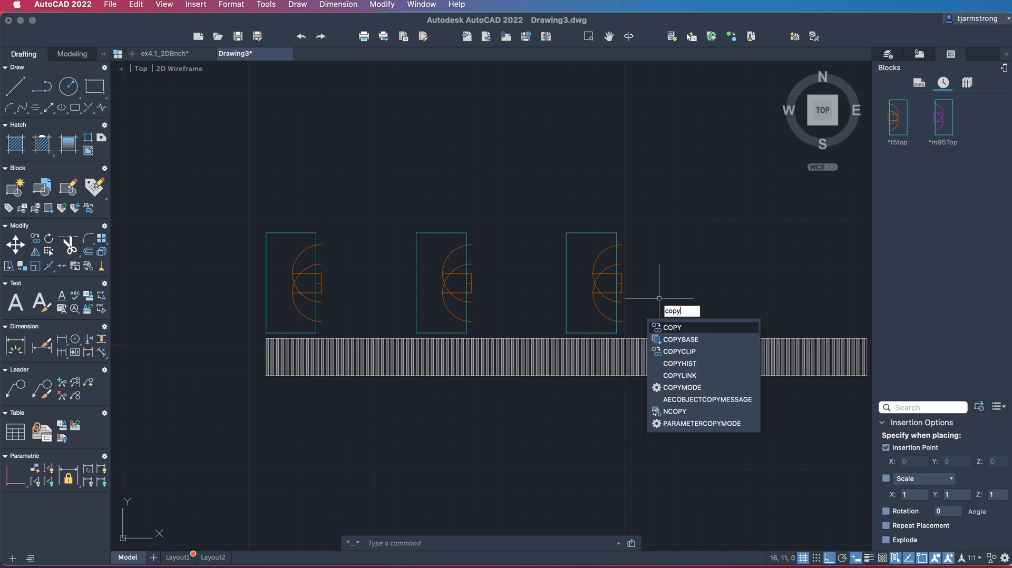
{"action": "key", "text": "Return"}
{"action": "left_click", "coordinate": [615, 288]}
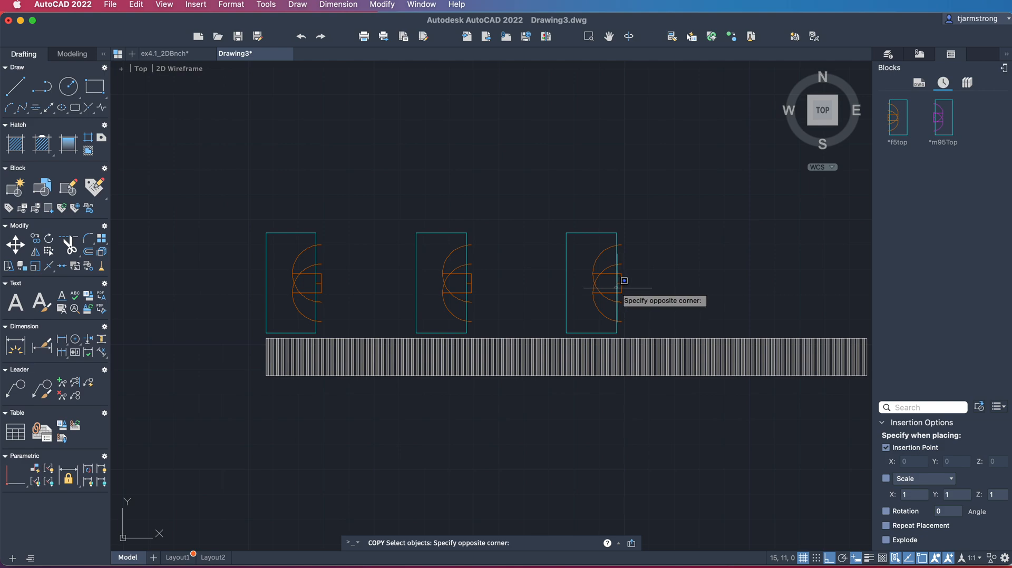
{"action": "left_click", "coordinate": [617, 288]}
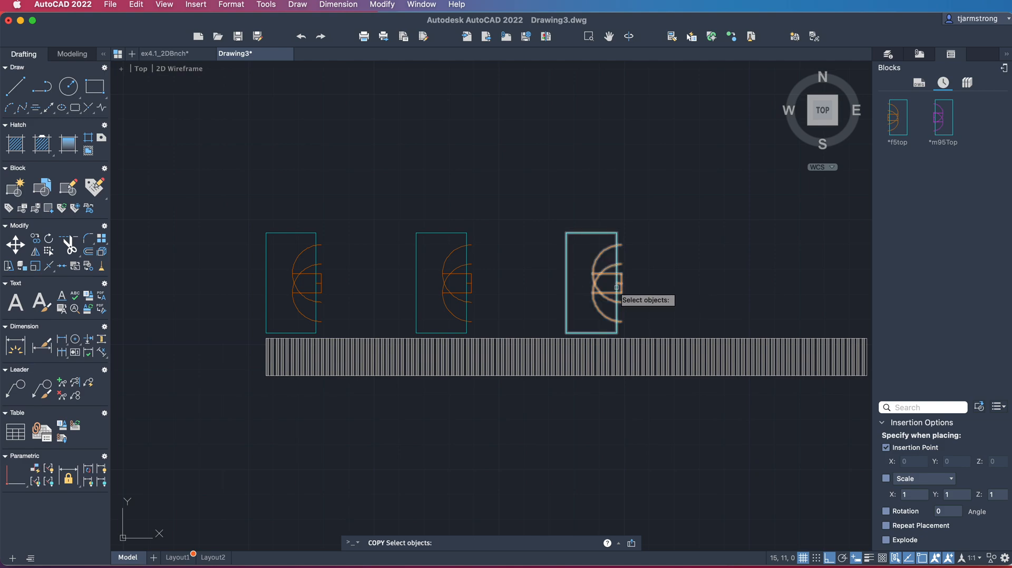
{"action": "key", "text": "Return"}
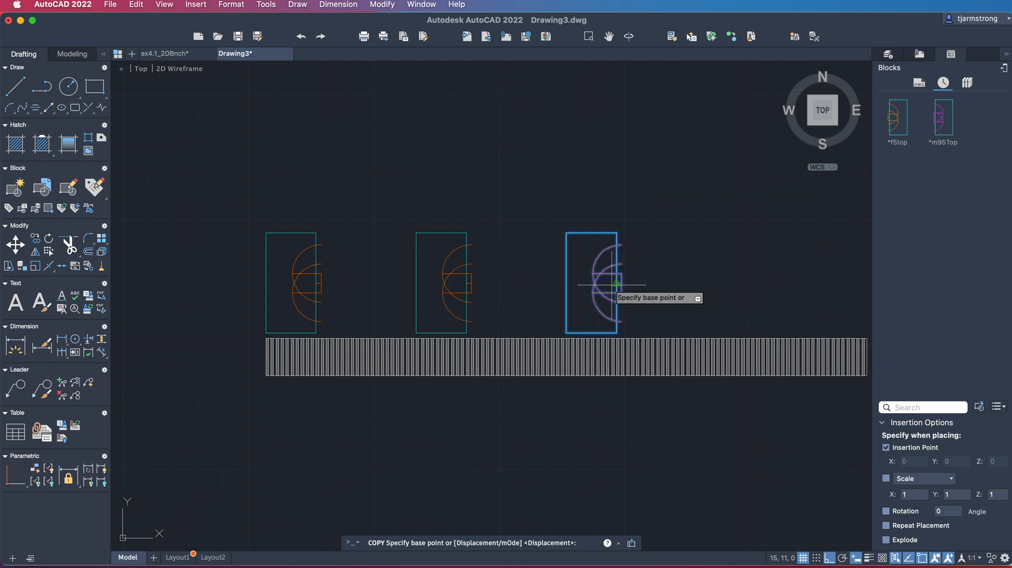
{"action": "left_click", "coordinate": [617, 325]}
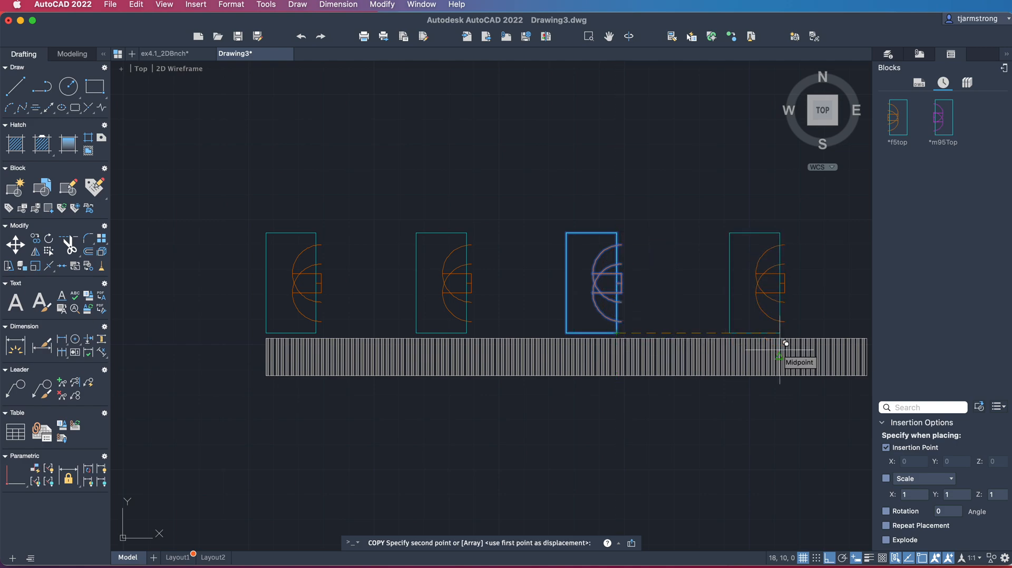
{"action": "type", "text": "3"}
{"action": "key", "text": "Return"}
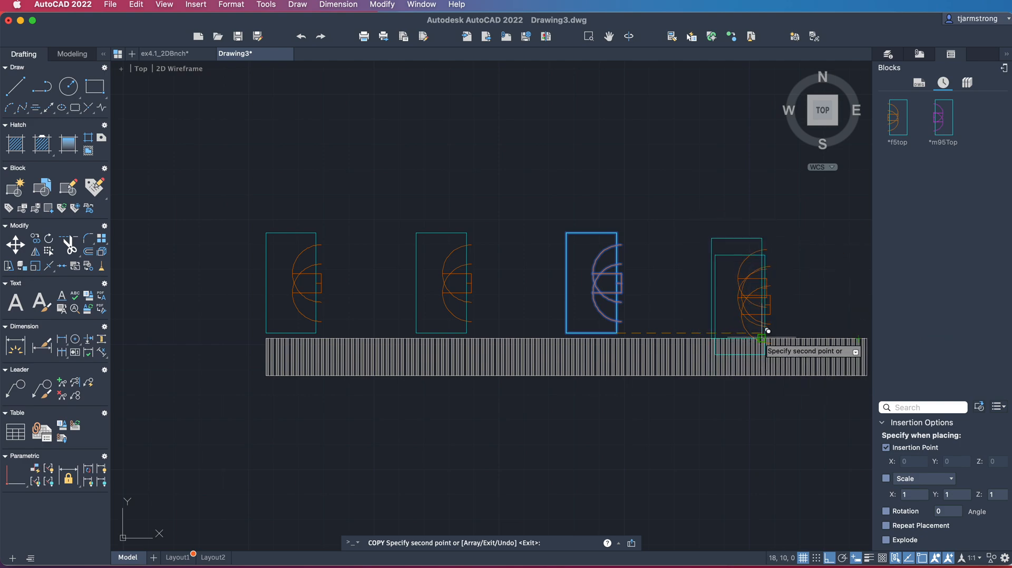
{"action": "key", "text": "Escape"}
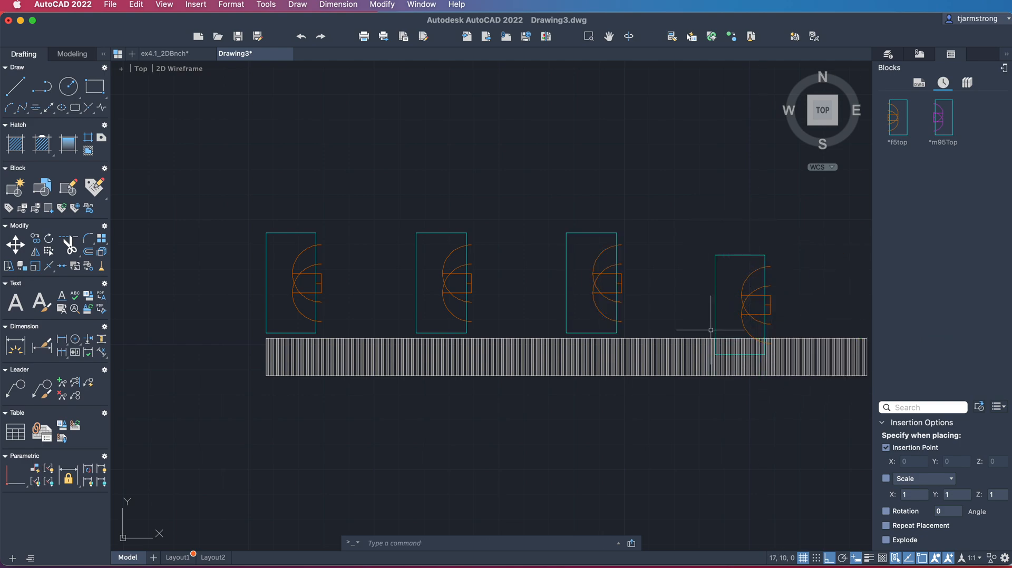
{"action": "key", "text": "super+z"}
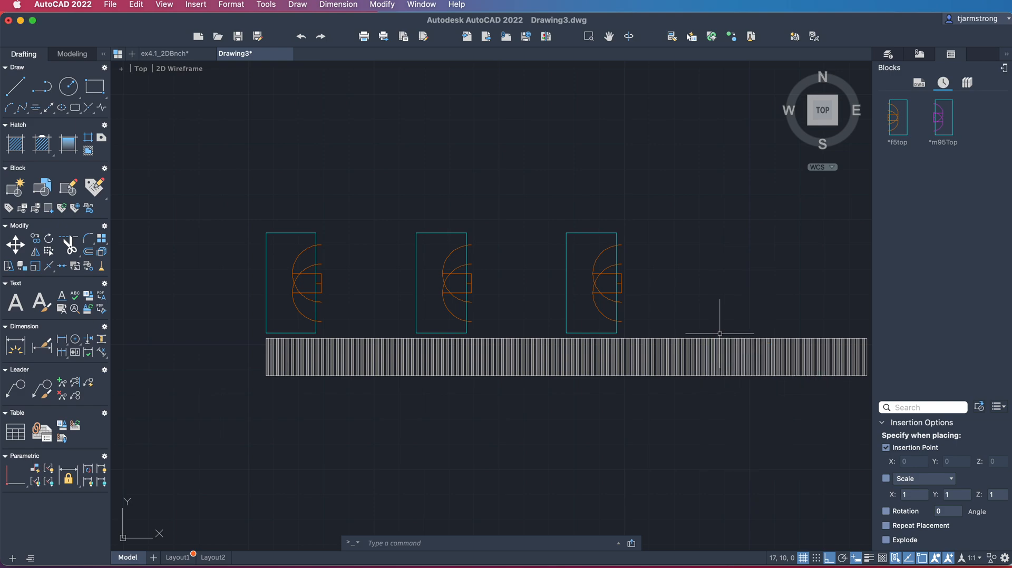
Step: Copy the rightmost f5top block farther right along the conveyor from its lower-right corner, matching the spacing of the existing blocks
{"action": "mouse_move", "coordinate": [600, 312]}
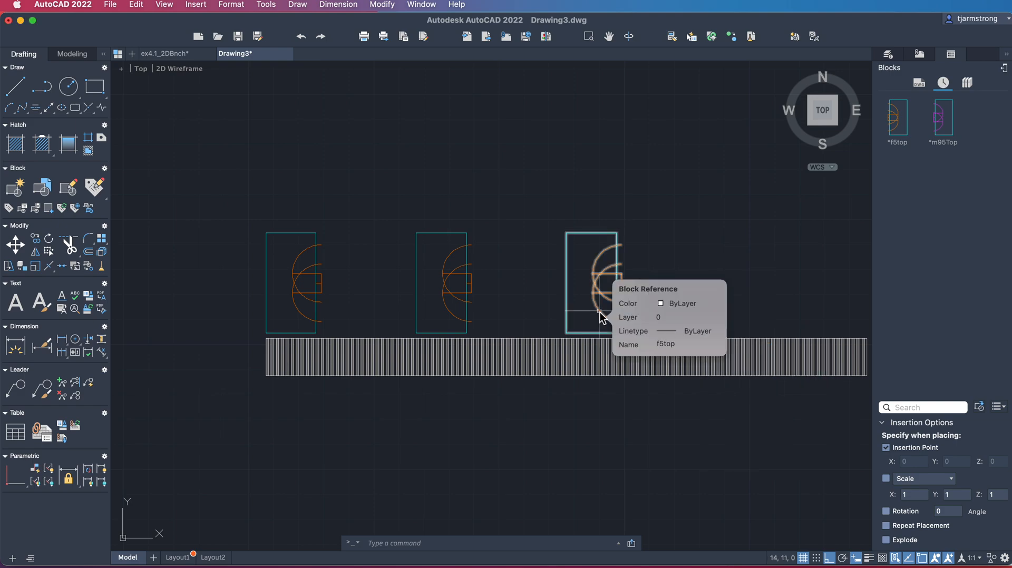
{"action": "scroll", "coordinate": [599, 312], "scroll_direction": "down", "scroll_amount": 3}
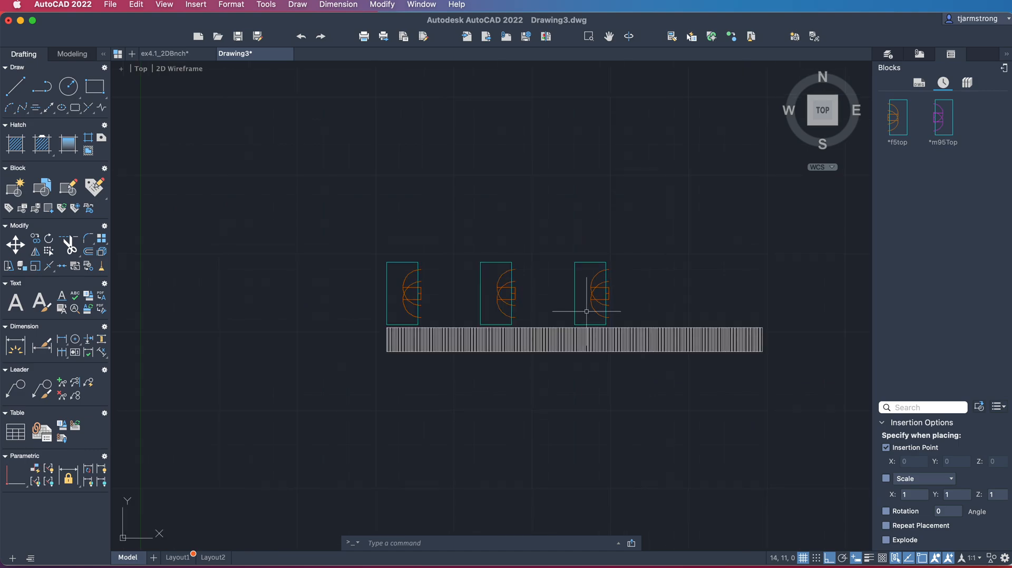
{"action": "scroll", "coordinate": [588, 311], "scroll_direction": "up", "scroll_amount": 8}
{"action": "middle_click_drag", "start_coordinate": [603, 318], "coordinate": [419, 322]}
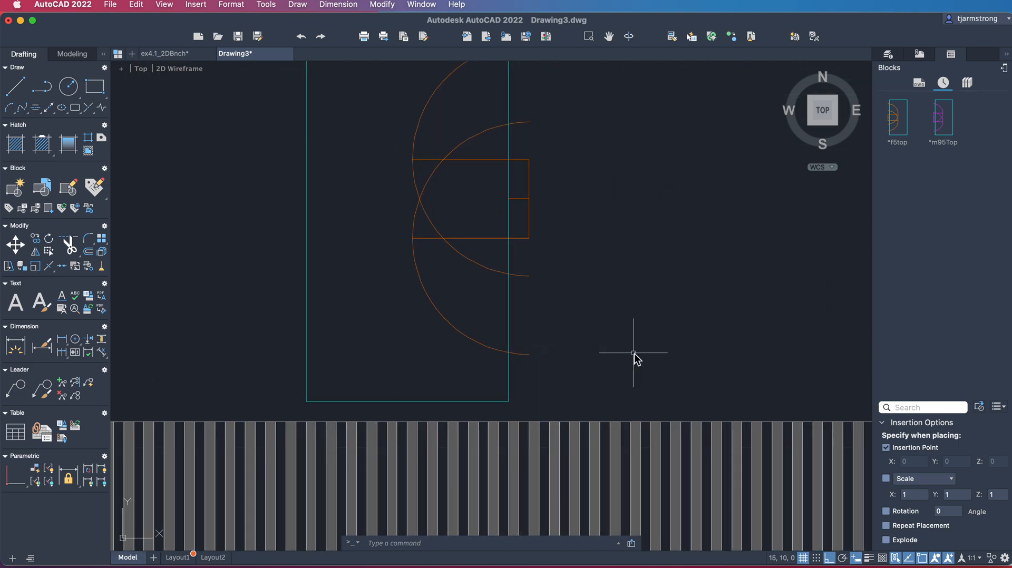
{"action": "type", "text": "move"}
{"action": "key", "text": "BackSpace"}
{"action": "key", "text": "BackSpace"}
{"action": "key", "text": "BackSpace"}
{"action": "key", "text": "BackSpace"}
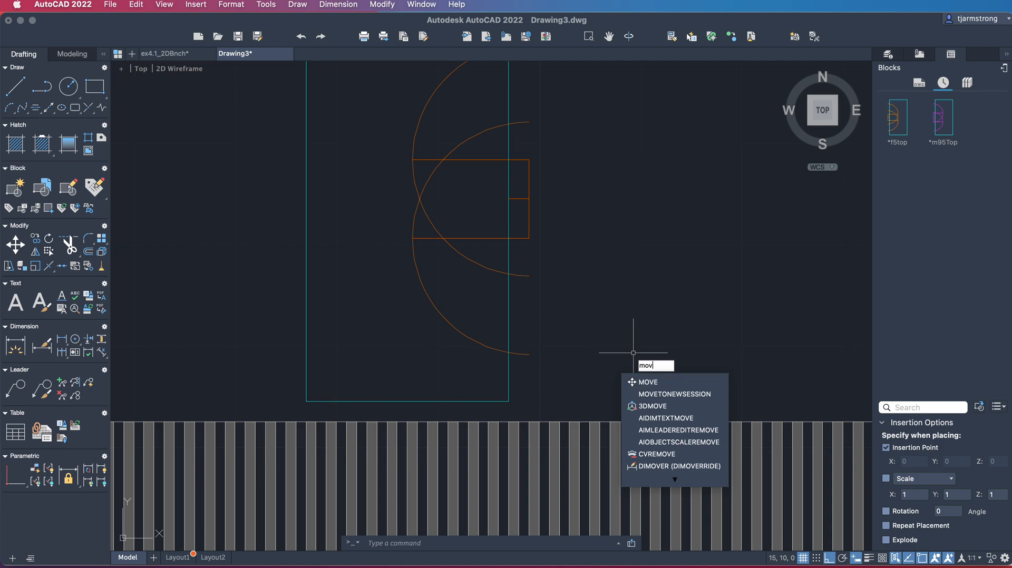
{"action": "type", "text": "copy"}
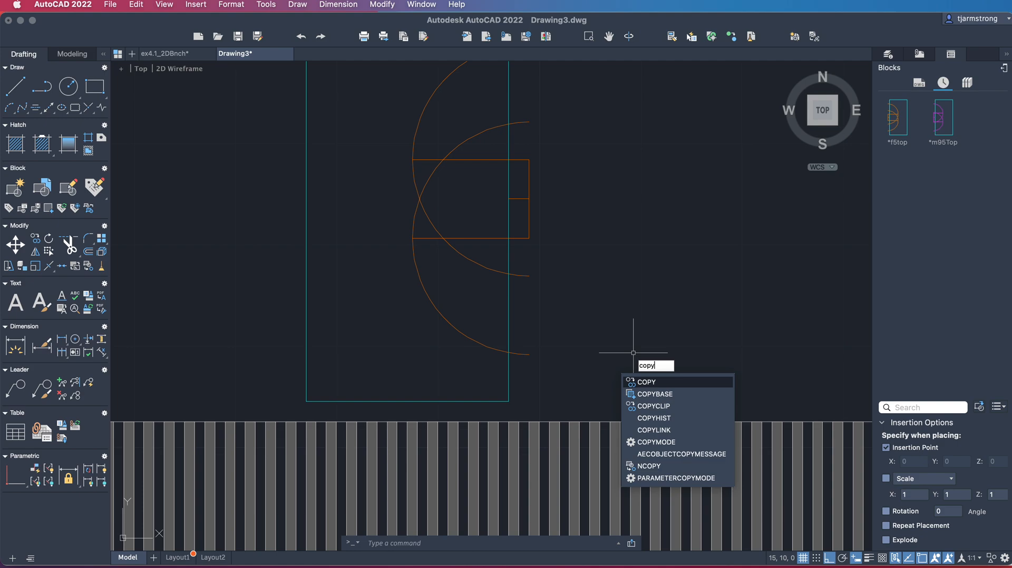
{"action": "key", "text": "Return"}
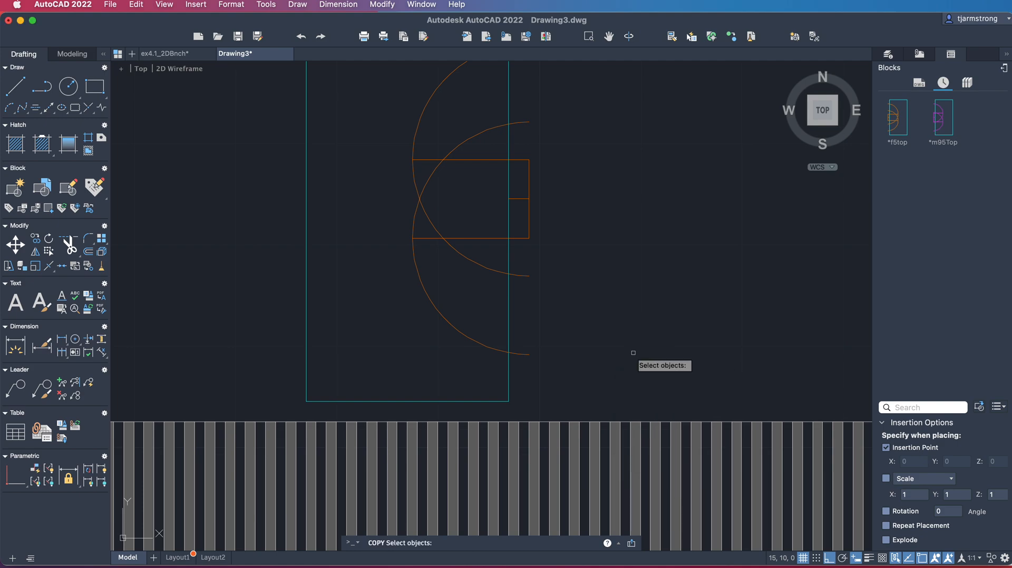
{"action": "left_click", "coordinate": [506, 402]}
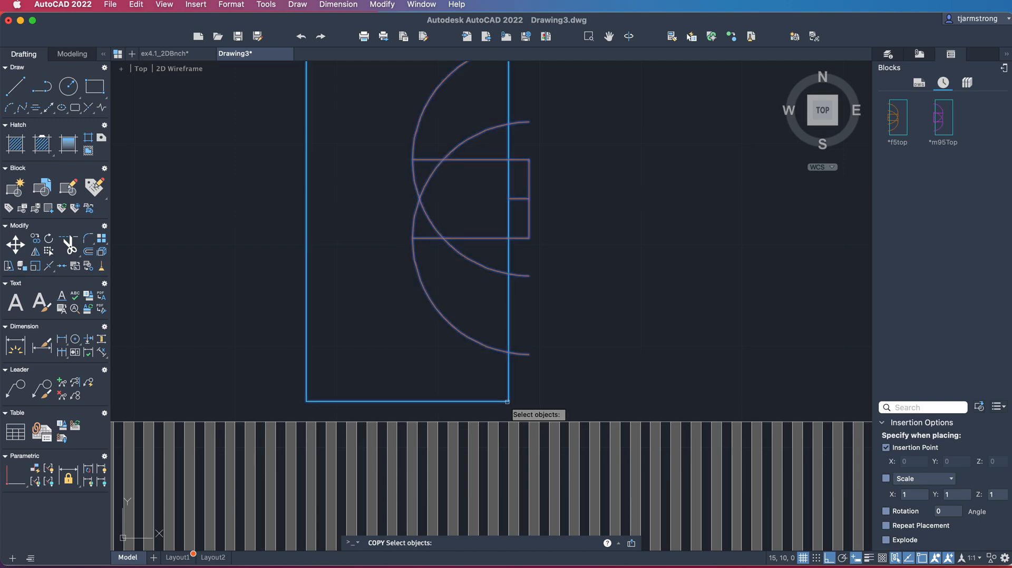
{"action": "key", "text": "Return"}
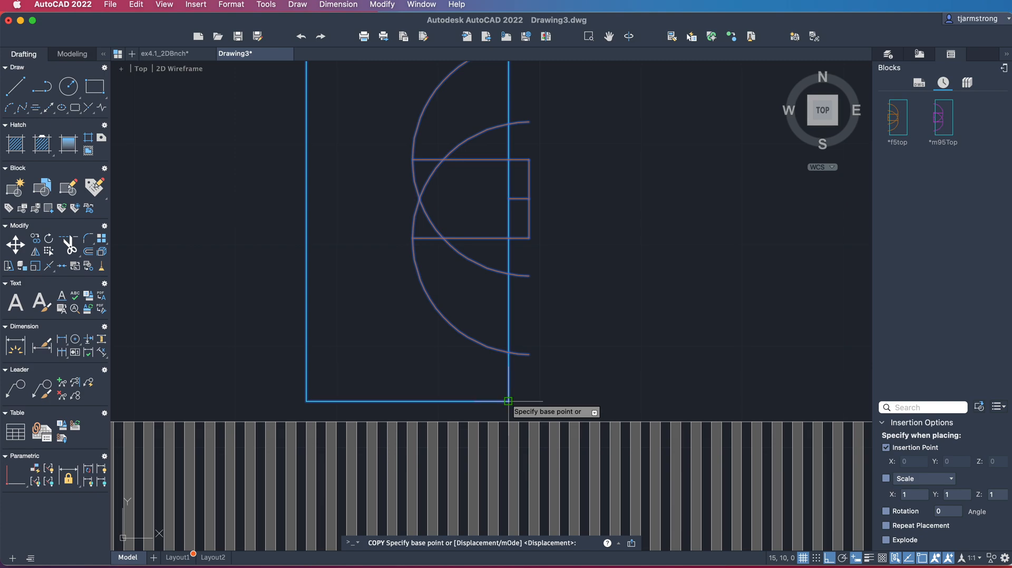
{"action": "left_click", "coordinate": [508, 402]}
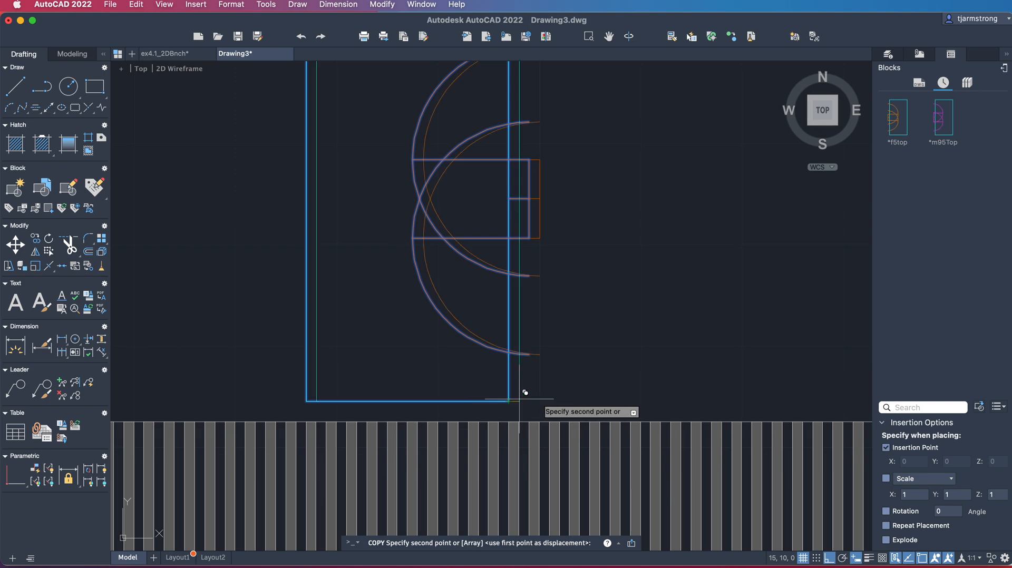
{"action": "left_click", "coordinate": [609, 401]}
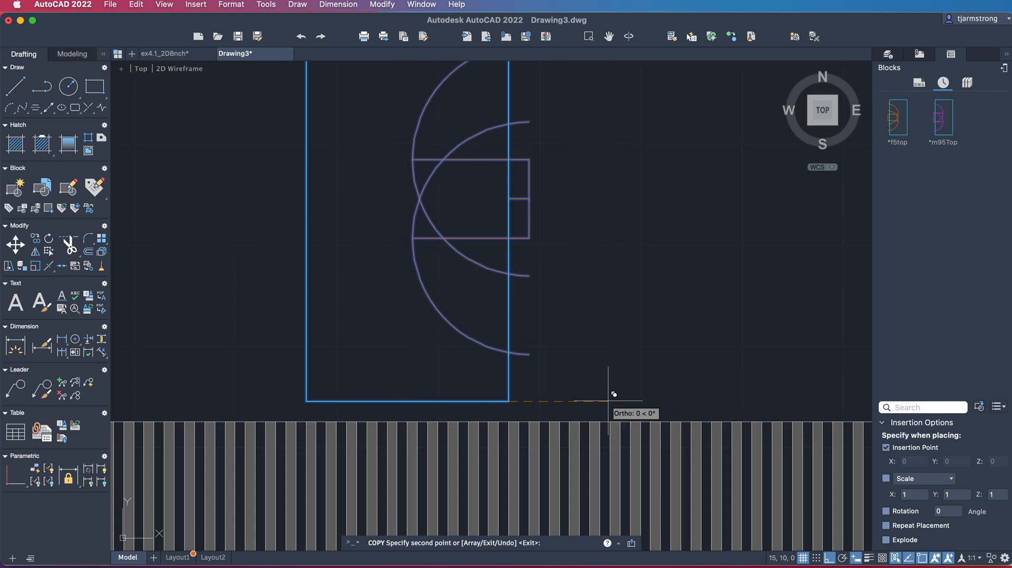
{"action": "key", "text": "Return"}
{"action": "scroll", "coordinate": [615, 389], "scroll_direction": "down", "scroll_amount": 5}
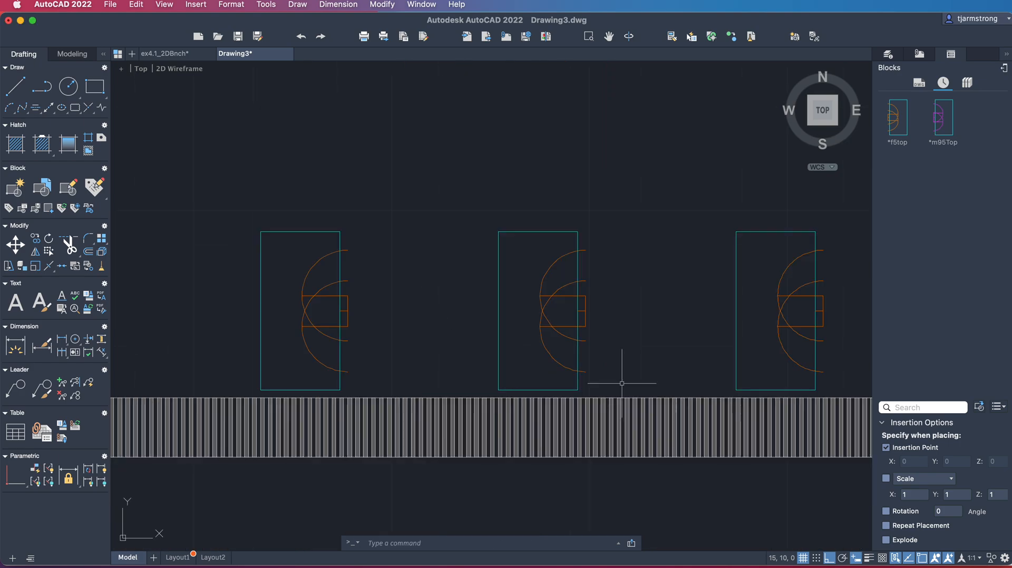
{"action": "scroll", "coordinate": [622, 383], "scroll_direction": "down", "scroll_amount": 3}
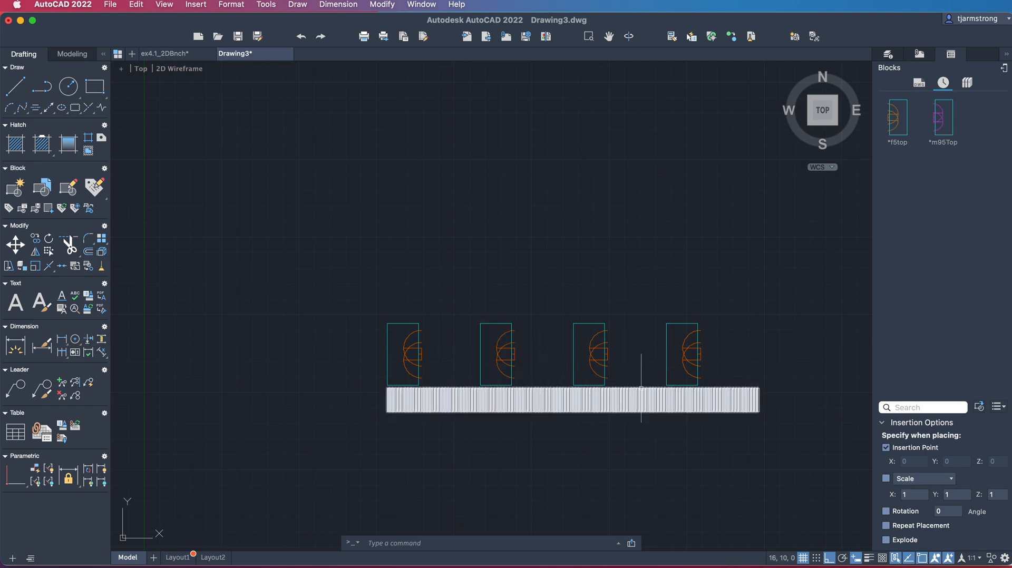
Step: Turn on the shop layer to display the floor outline around the conveyor and workstations
{"action": "mouse_move", "coordinate": [641, 389]}
{"action": "left_click", "coordinate": [889, 57]}
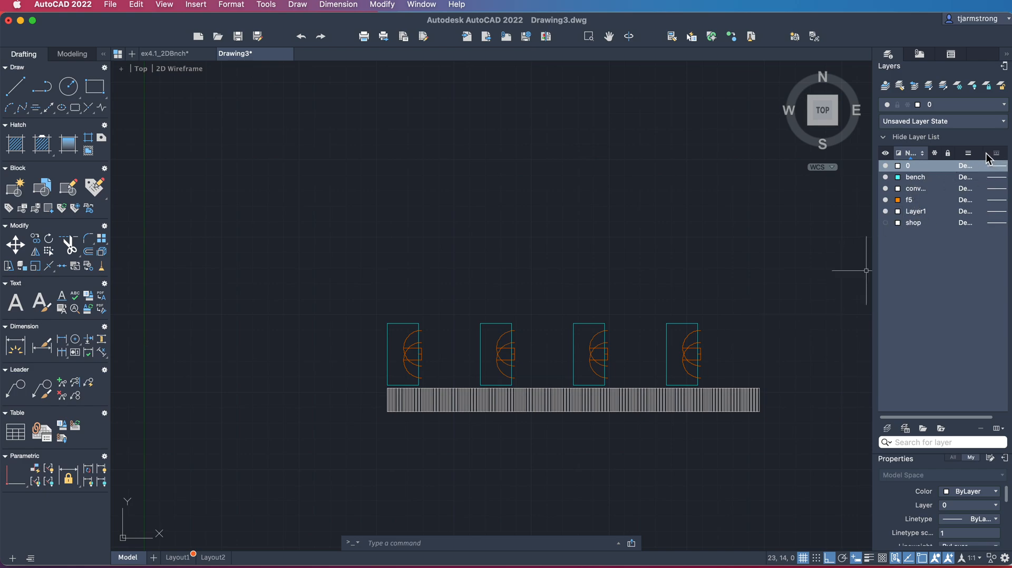
{"action": "left_click", "coordinate": [886, 222]}
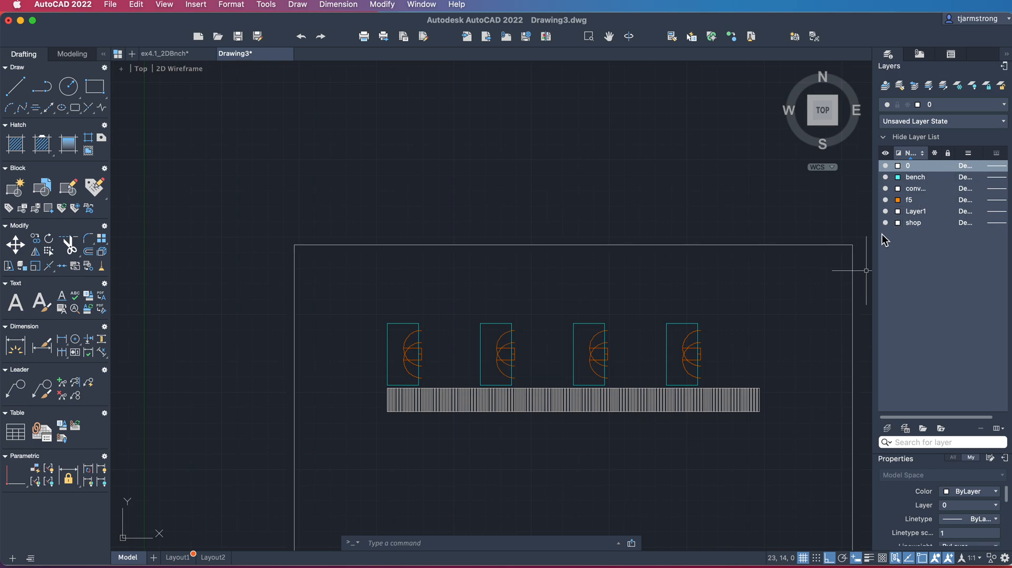
Step: Switch the f5, bench and conveyor layers off and back on one at a time to check their contents
{"action": "left_click", "coordinate": [886, 201]}
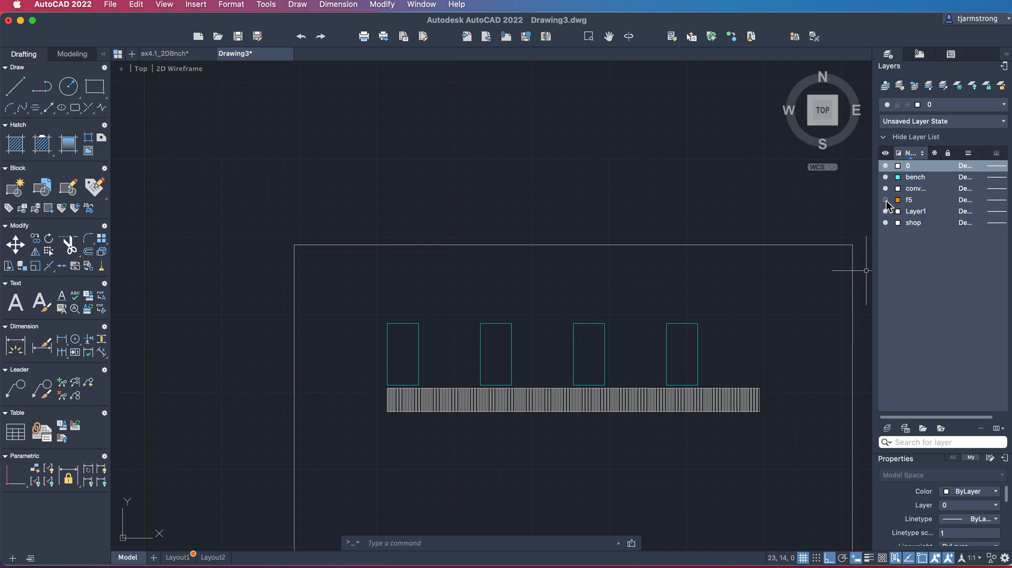
{"action": "left_click", "coordinate": [886, 201]}
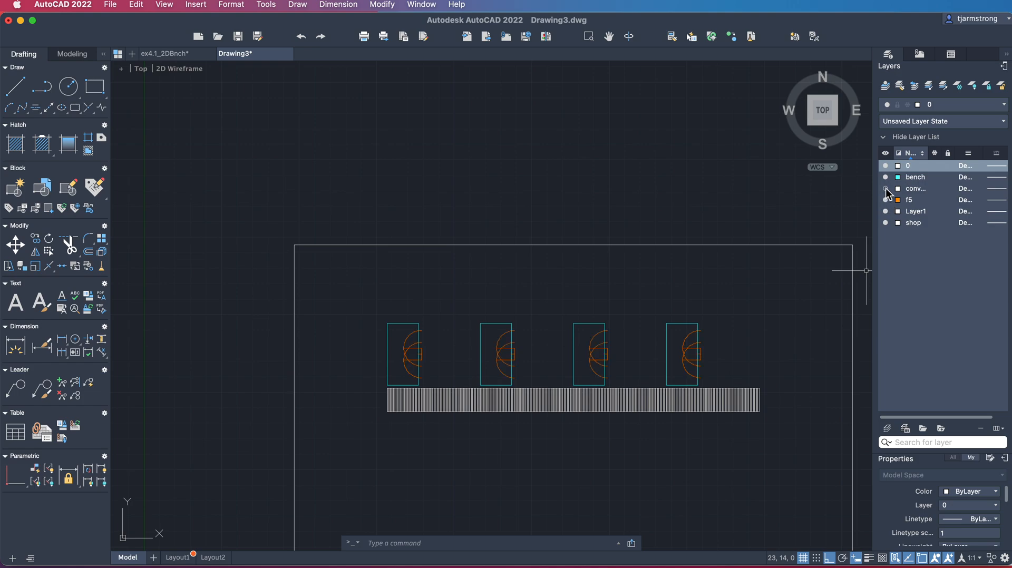
{"action": "left_click", "coordinate": [886, 178]}
{"action": "left_click", "coordinate": [886, 178]}
{"action": "left_click", "coordinate": [885, 189]}
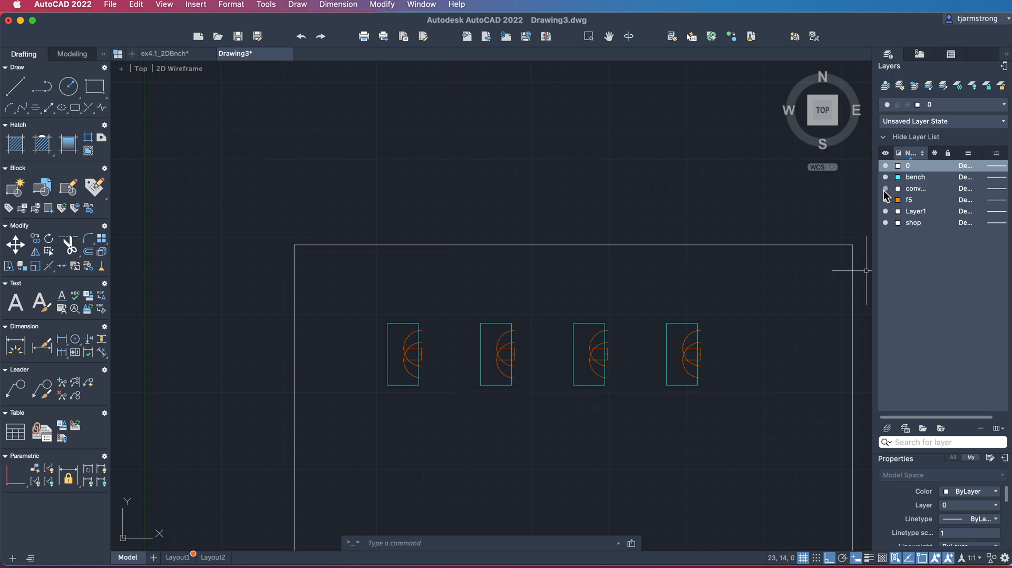
{"action": "left_click", "coordinate": [885, 189]}
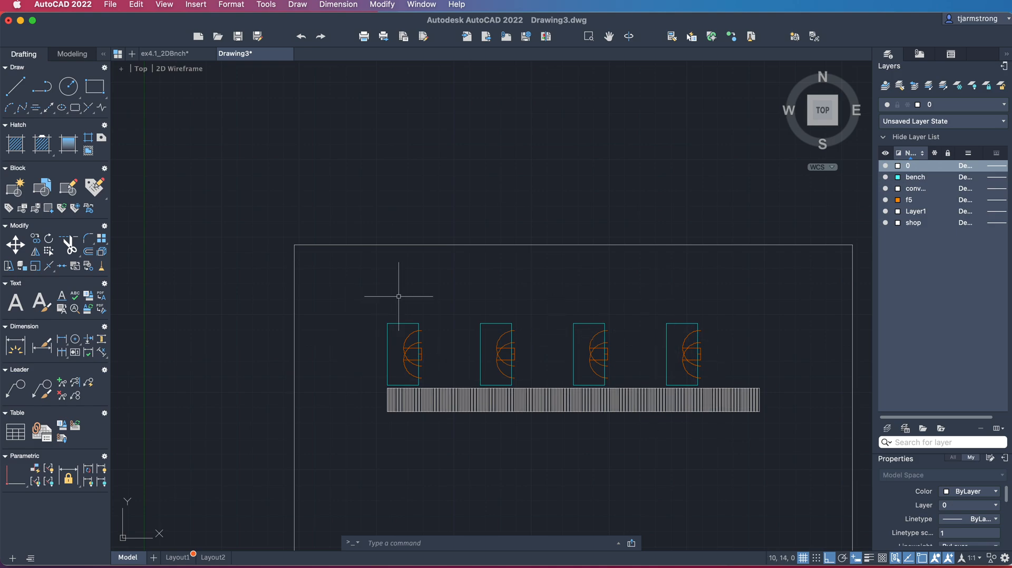
Step: Turn off the bench, conveyor, f5 and Layer1 layers, and make shop the current layer
{"action": "scroll", "coordinate": [514, 312], "scroll_direction": "down", "scroll_amount": 2}
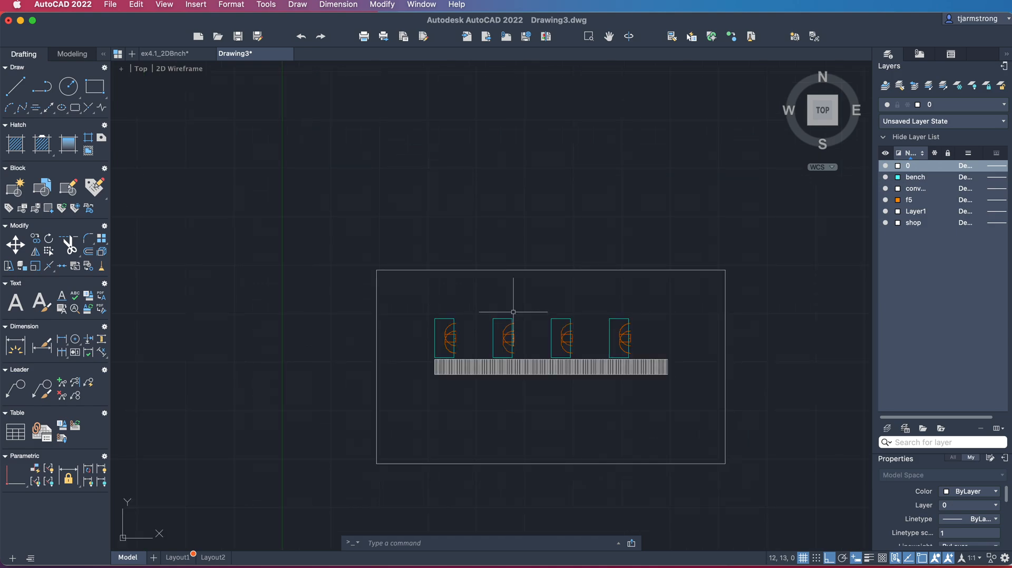
{"action": "middle_click_drag", "start_coordinate": [534, 302], "coordinate": [461, 220]}
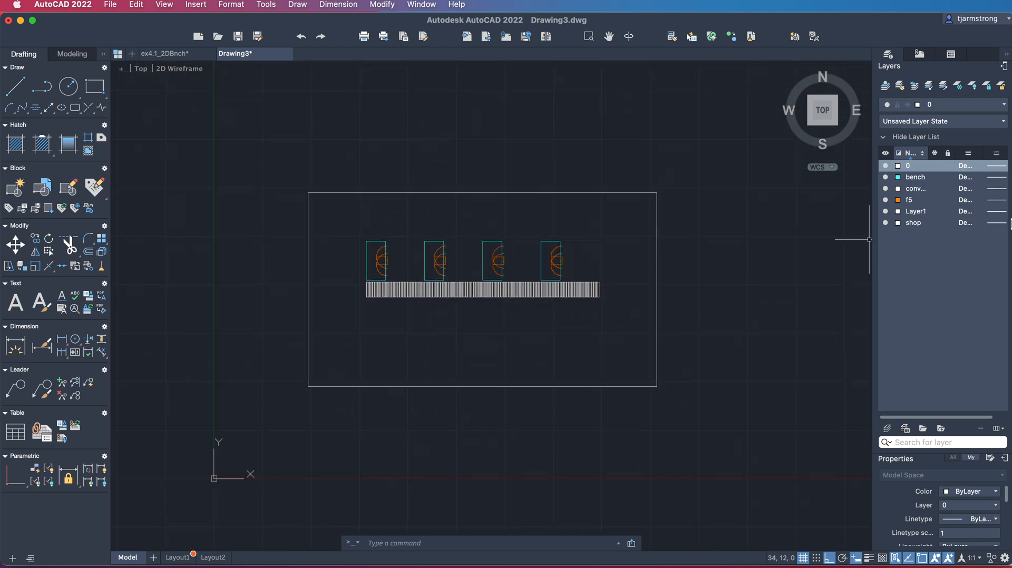
{"action": "left_click", "coordinate": [886, 201]}
{"action": "left_click", "coordinate": [886, 188]}
{"action": "left_click", "coordinate": [887, 177]}
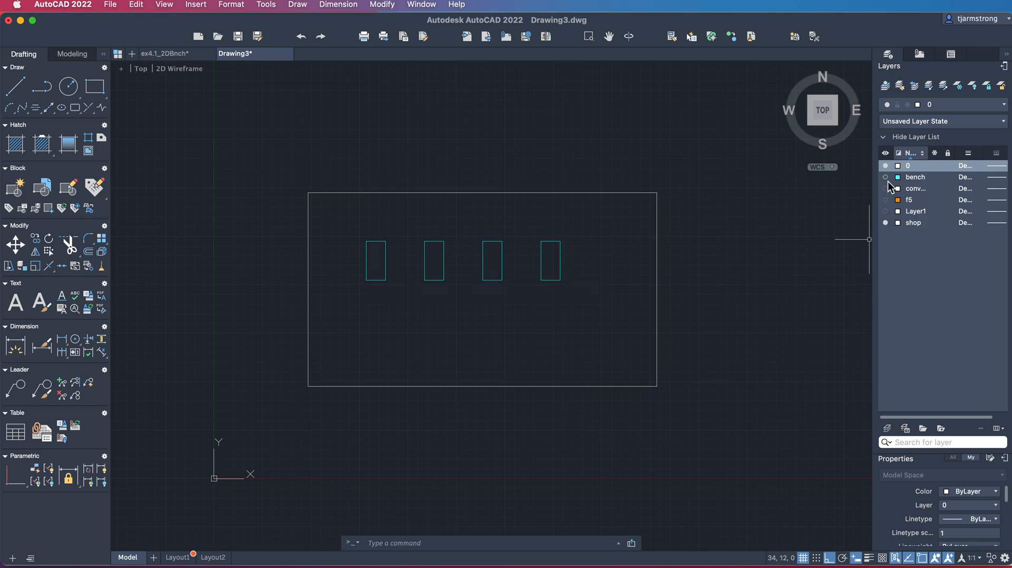
{"action": "left_click", "coordinate": [1003, 109]}
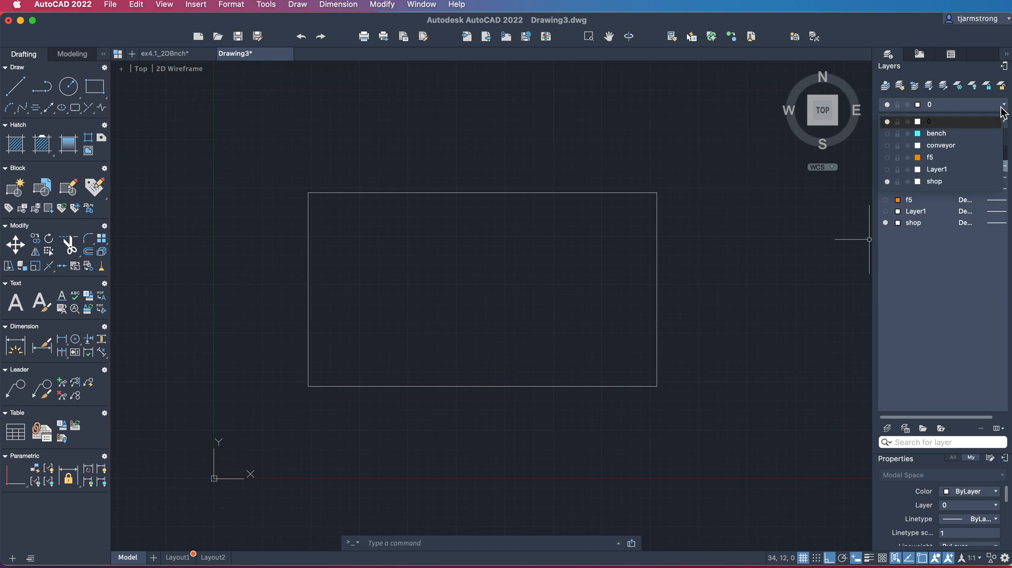
{"action": "left_click", "coordinate": [984, 183]}
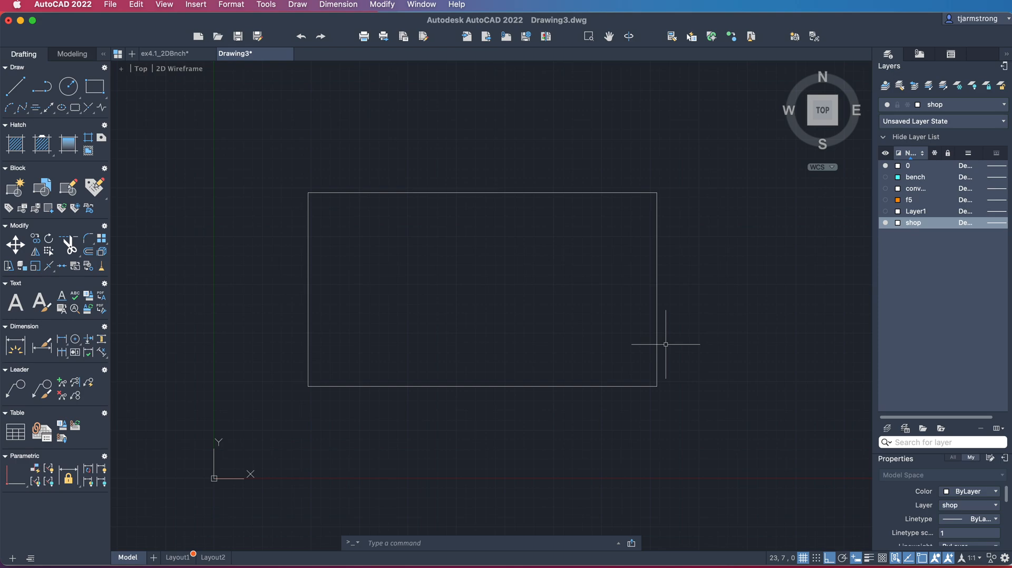
Step: Offset the shop floor rectangle outward by 0.25 to form the wall outline
{"action": "type", "text": "of"}
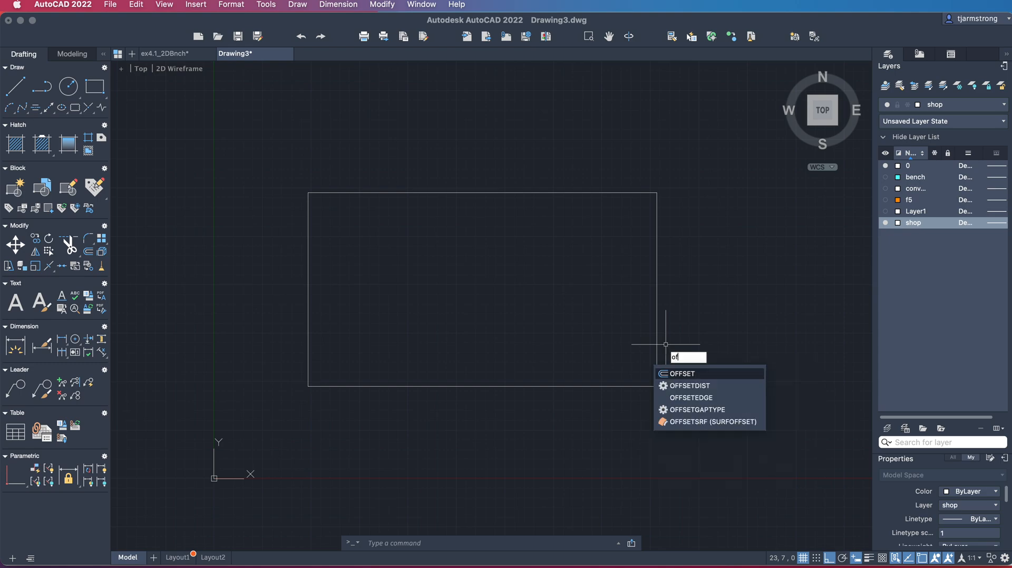
{"action": "type", "text": "fset"}
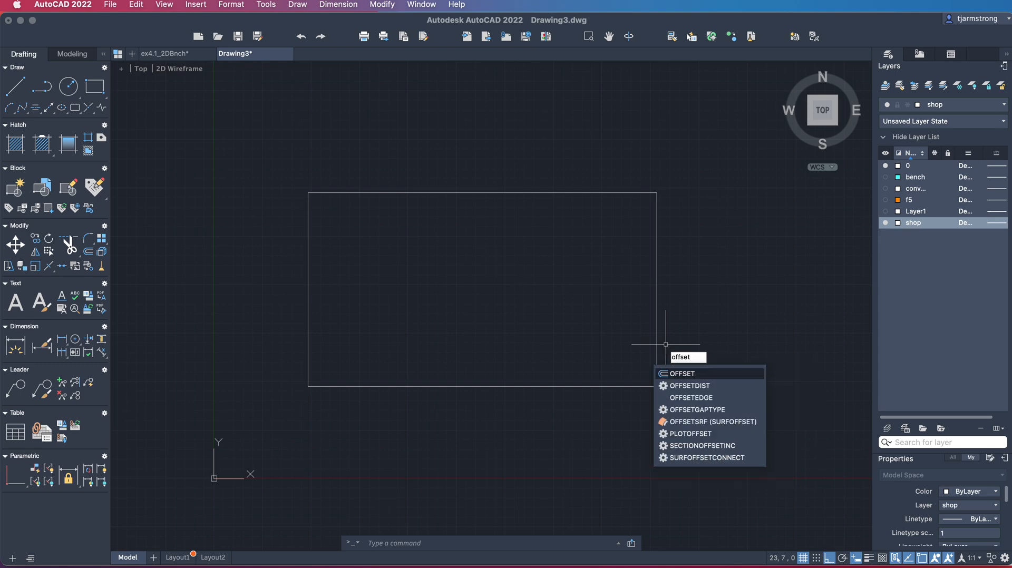
{"action": "key", "text": "Return"}
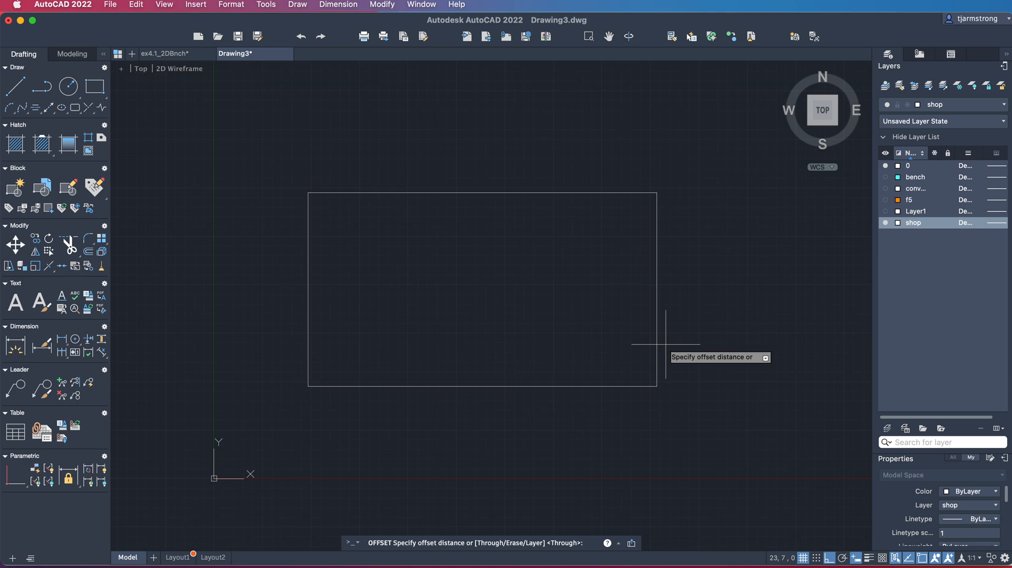
{"action": "type", "text": "25"}
{"action": "key", "text": "BackSpace"}
{"action": "key", "text": "BackSpace"}
{"action": "type", "text": ".25"}
{"action": "key", "text": "Return"}
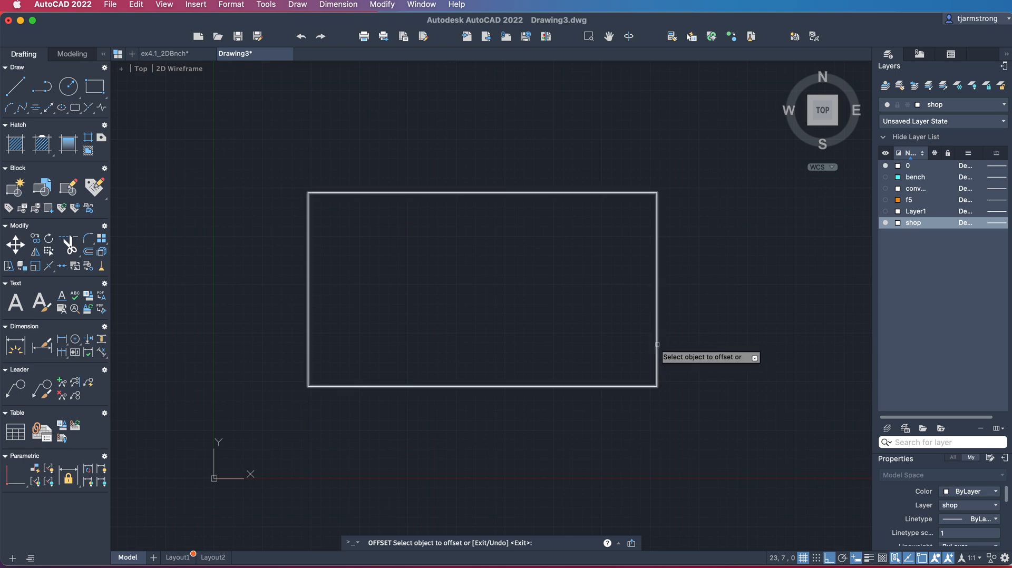
{"action": "left_click", "coordinate": [658, 345]}
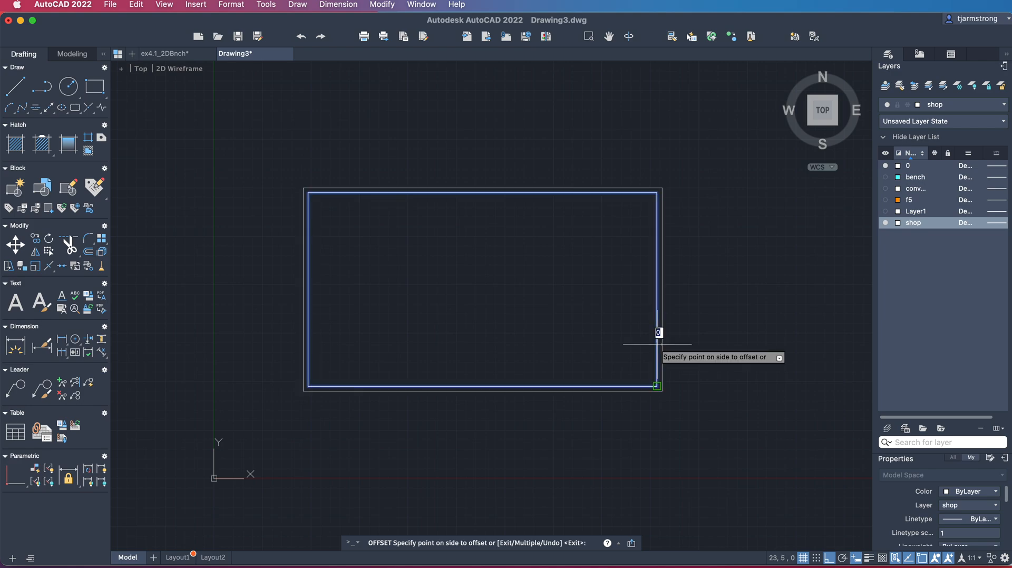
{"action": "left_click", "coordinate": [740, 349]}
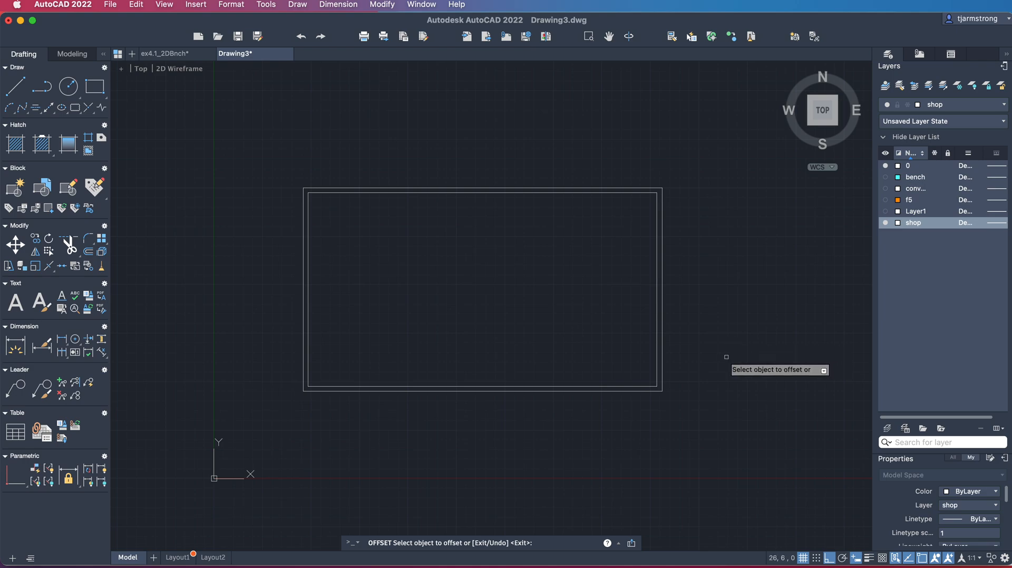
Step: Draw a rectangle 0.25 wide and 4 high against the outside of the right wall, starting from the outer outline's lower-right corner
{"action": "scroll", "coordinate": [726, 354], "scroll_direction": "up", "scroll_amount": 3}
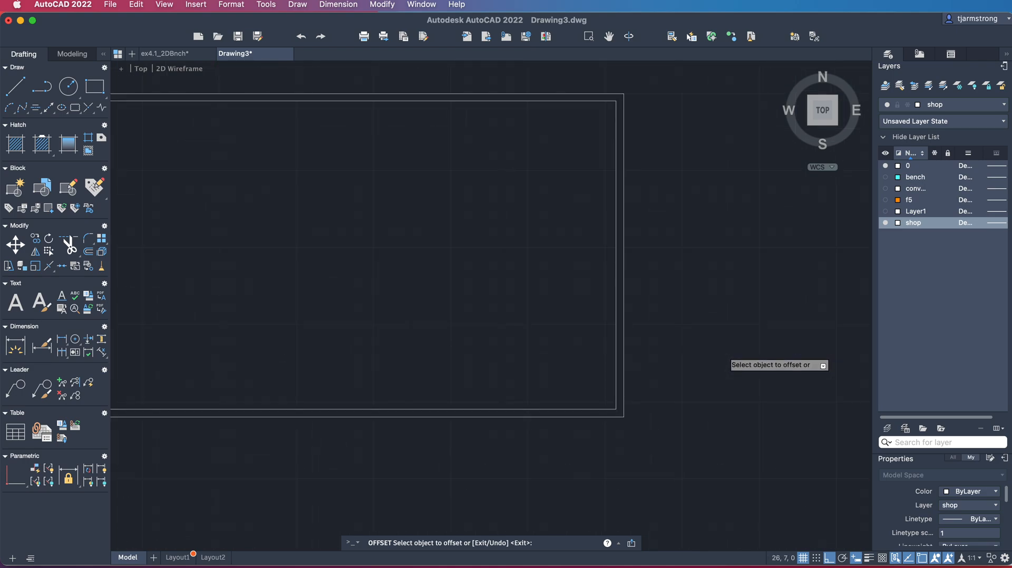
{"action": "scroll", "coordinate": [726, 352], "scroll_direction": "down", "scroll_amount": 2}
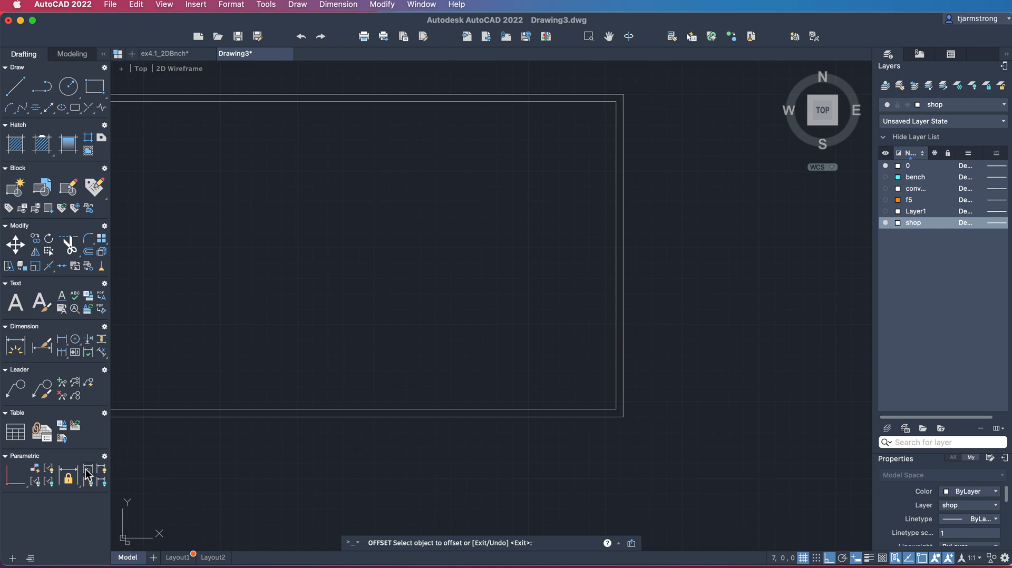
{"action": "left_click", "coordinate": [95, 88]}
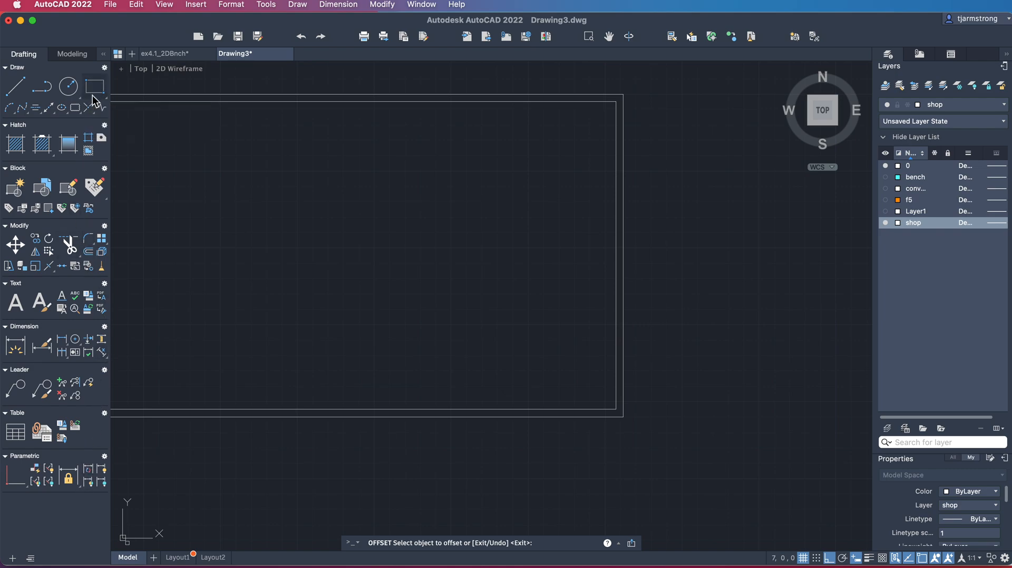
{"action": "left_click", "coordinate": [623, 417]}
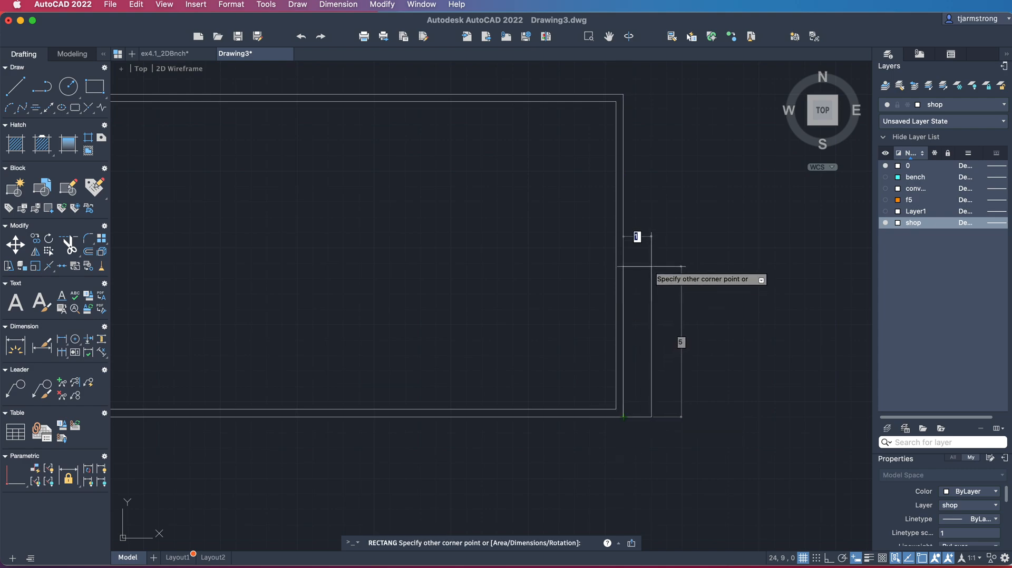
{"action": "type", "text": ".25"}
{"action": "key", "text": "Tab"}
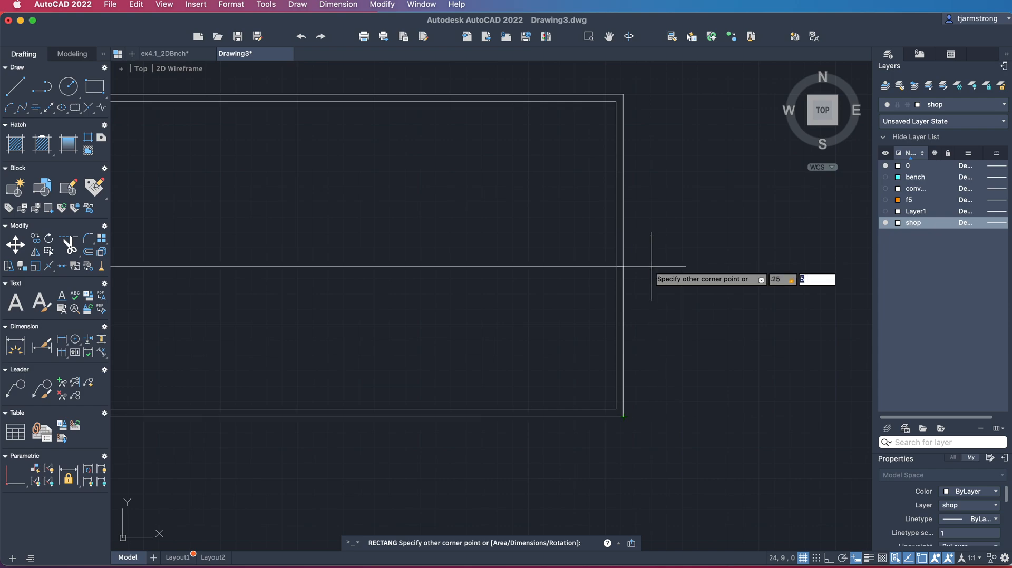
{"action": "type", "text": "4"}
{"action": "key", "text": "Return"}
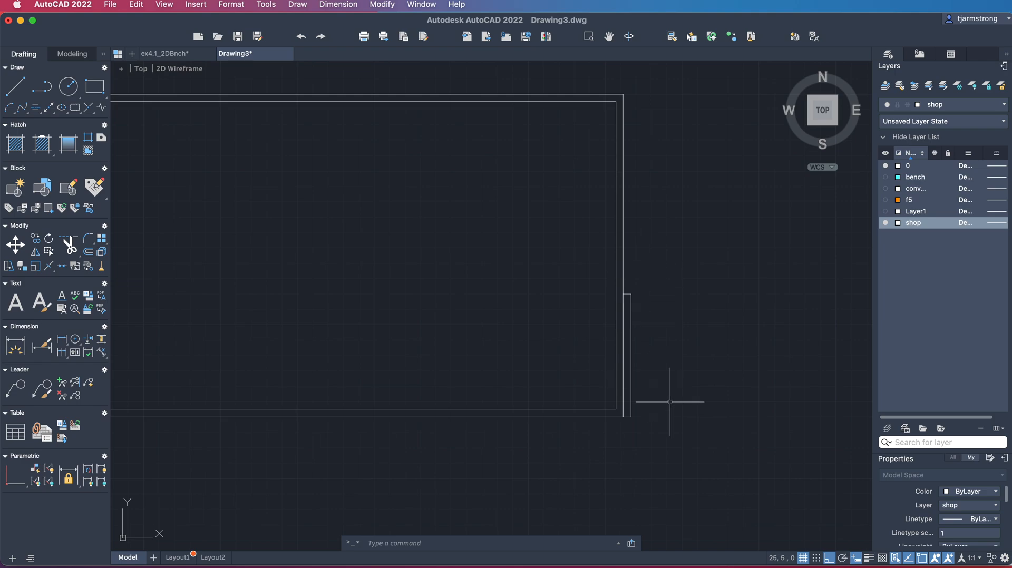
Step: Move the 0.25 by 4 rectangle from its outer side's midpoint to the midpoint of the outer outline's right side, placing it within the wall
{"action": "type", "text": "move"}
{"action": "key", "text": "Return"}
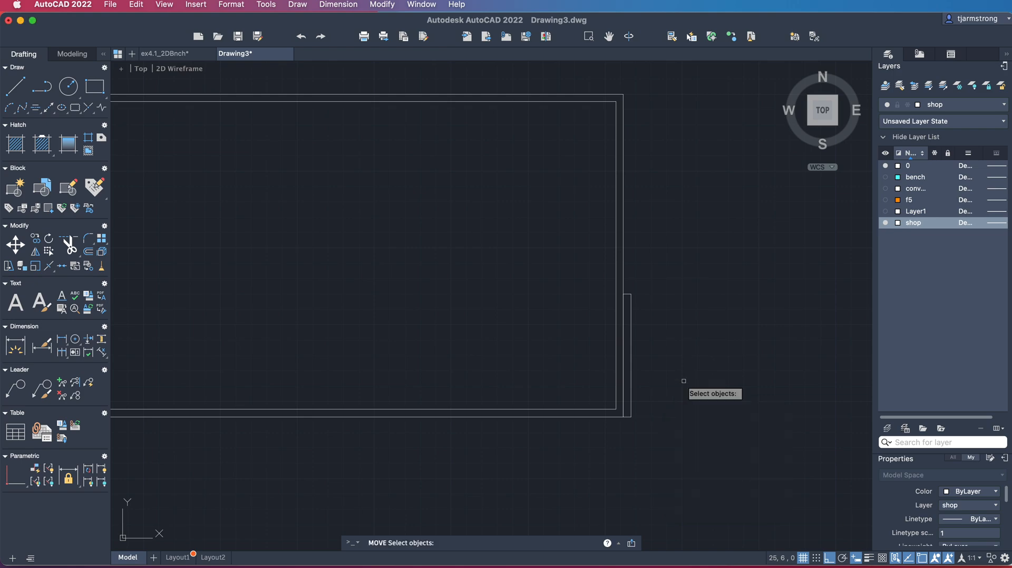
{"action": "left_click", "coordinate": [631, 361]}
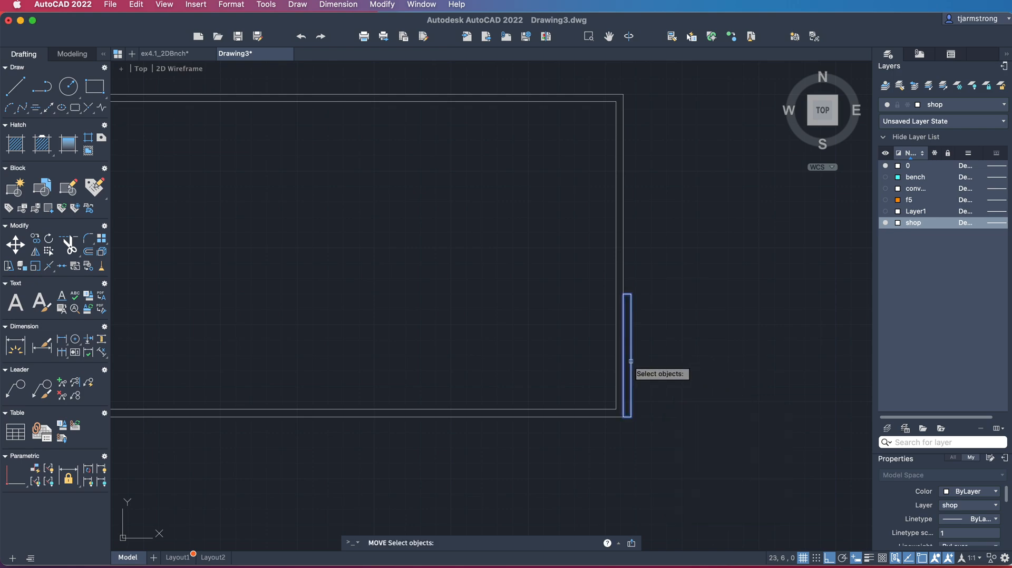
{"action": "key", "text": "Return"}
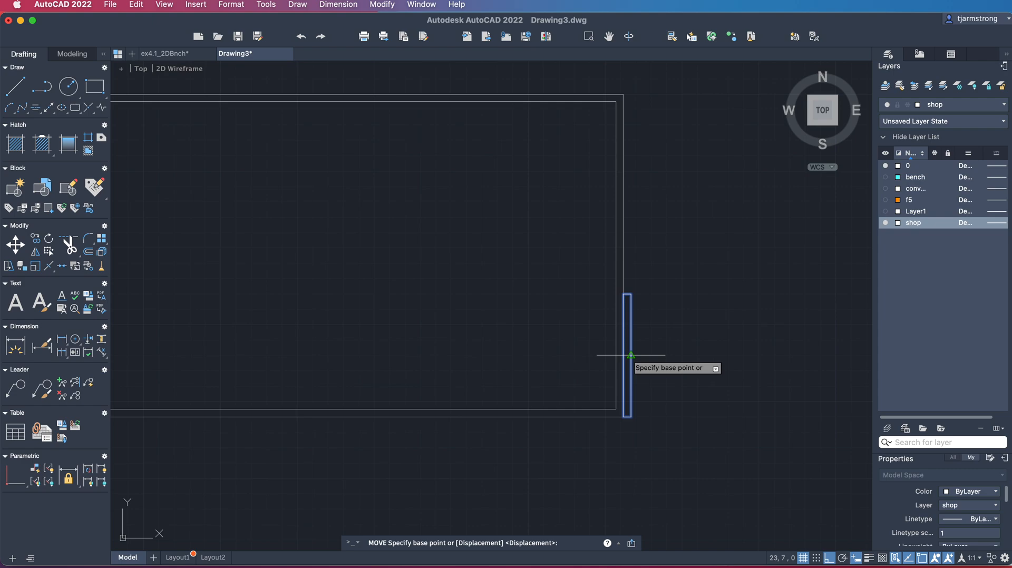
{"action": "left_click", "coordinate": [631, 355]}
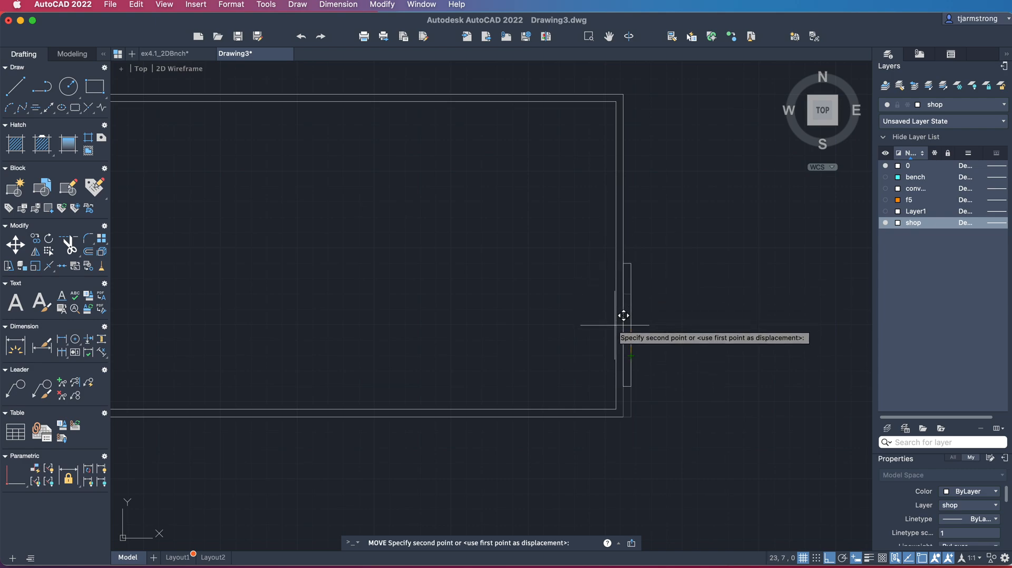
{"action": "left_click", "coordinate": [623, 256]}
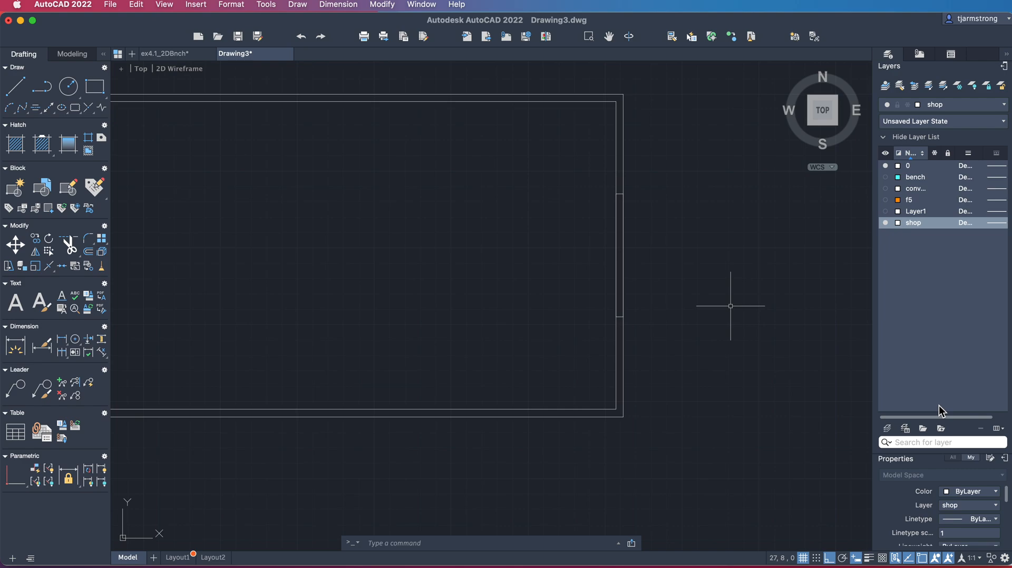
Step: Hatch the band between the two wall outlines with a solid fill in color 251, leaving the right wall's opening rectangle unfilled
{"action": "scroll", "coordinate": [694, 477], "scroll_direction": "down", "scroll_amount": 2}
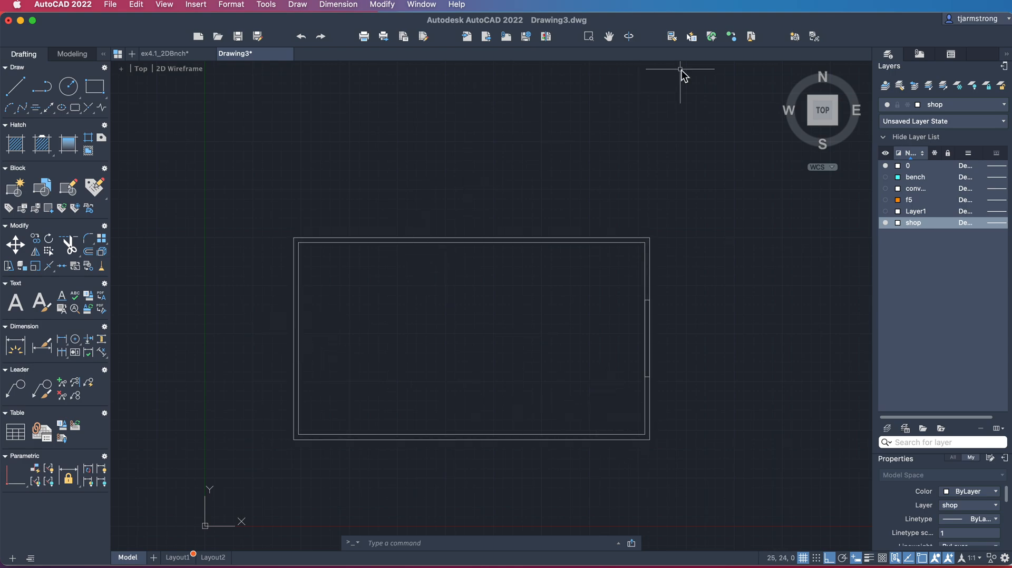
{"action": "type", "text": "hatch"}
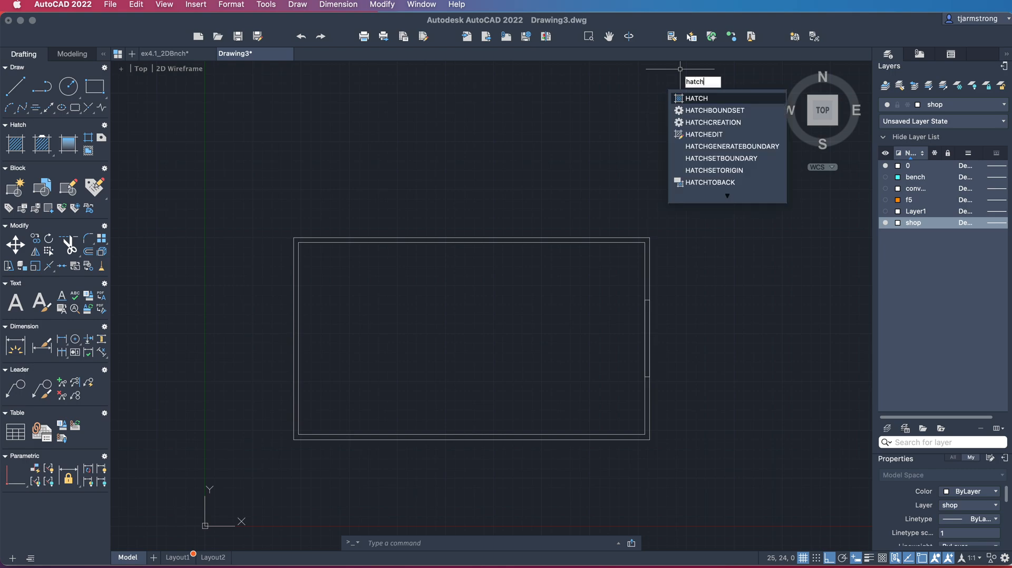
{"action": "key", "text": "Return"}
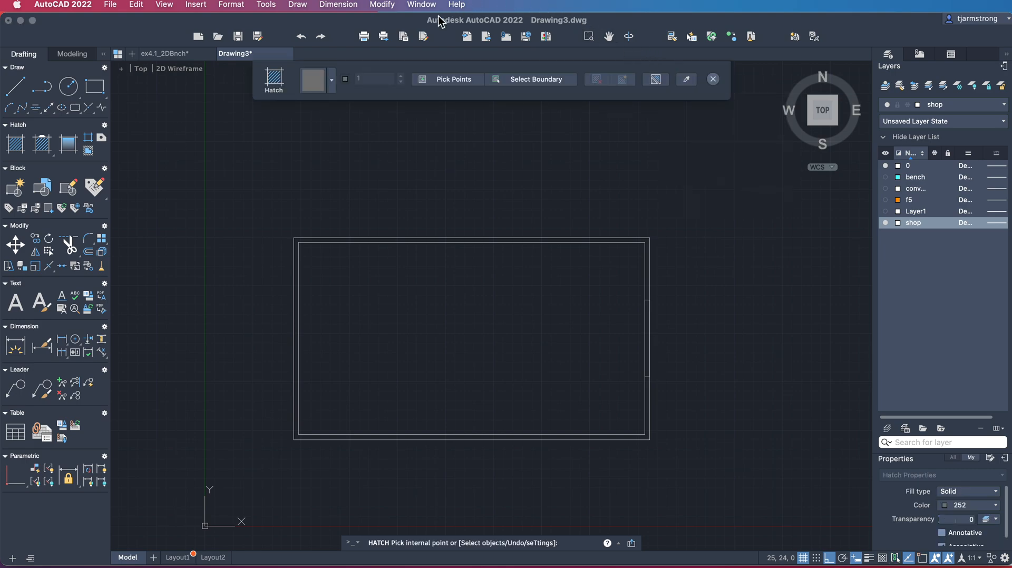
{"action": "left_click", "coordinate": [333, 80]}
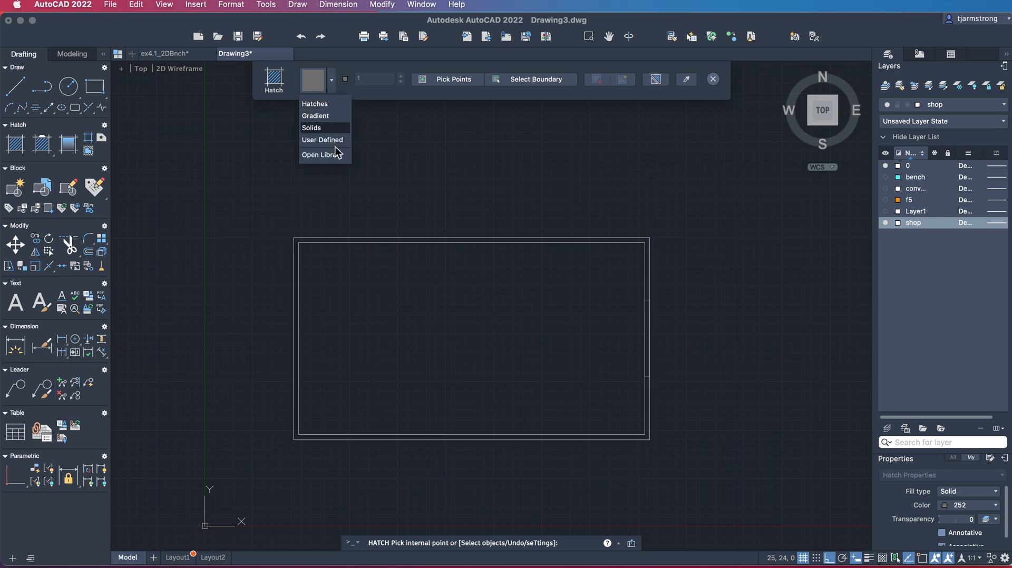
{"action": "left_click", "coordinate": [347, 82]}
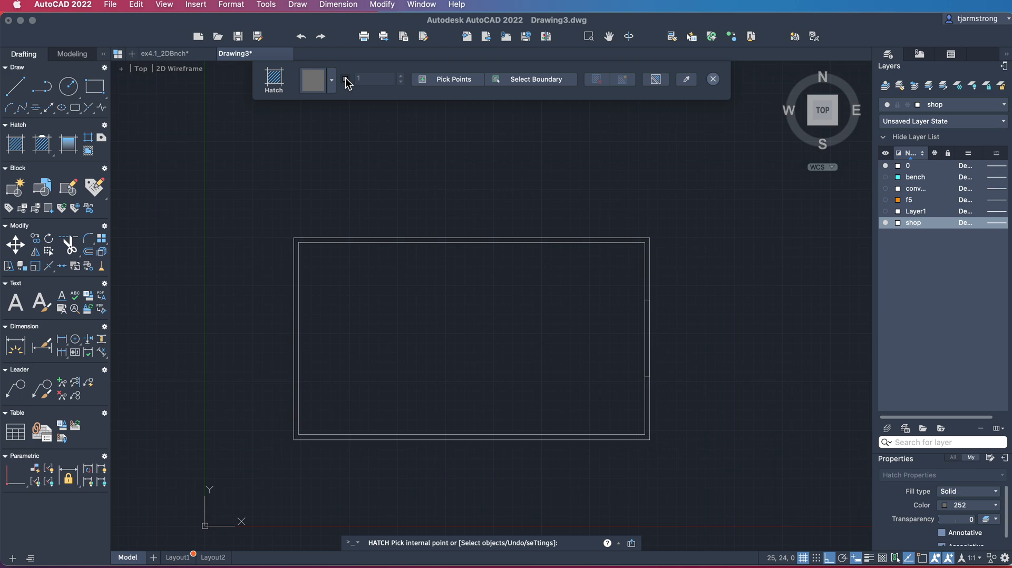
{"action": "left_click", "coordinate": [346, 79]}
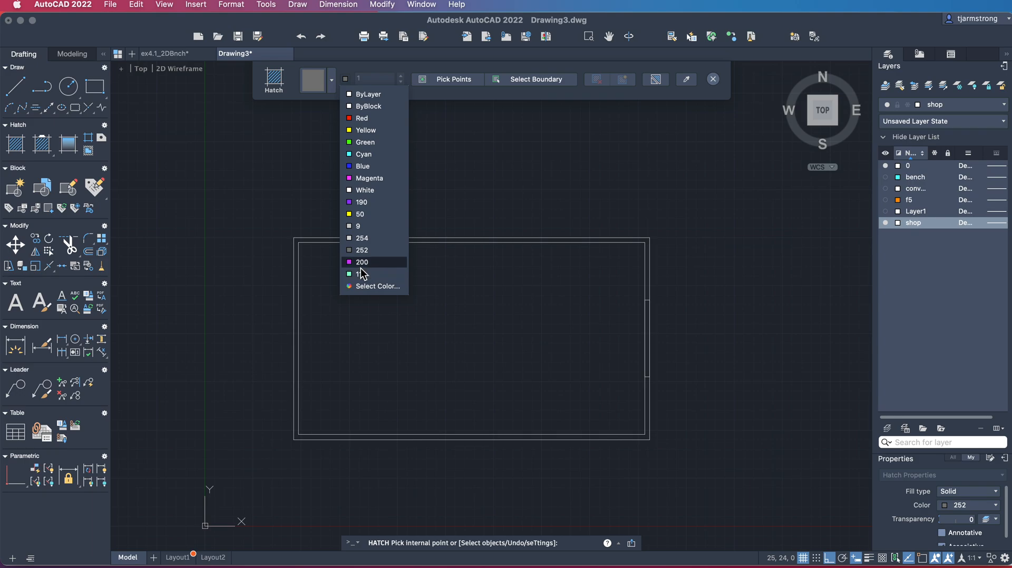
{"action": "left_click", "coordinate": [371, 287]}
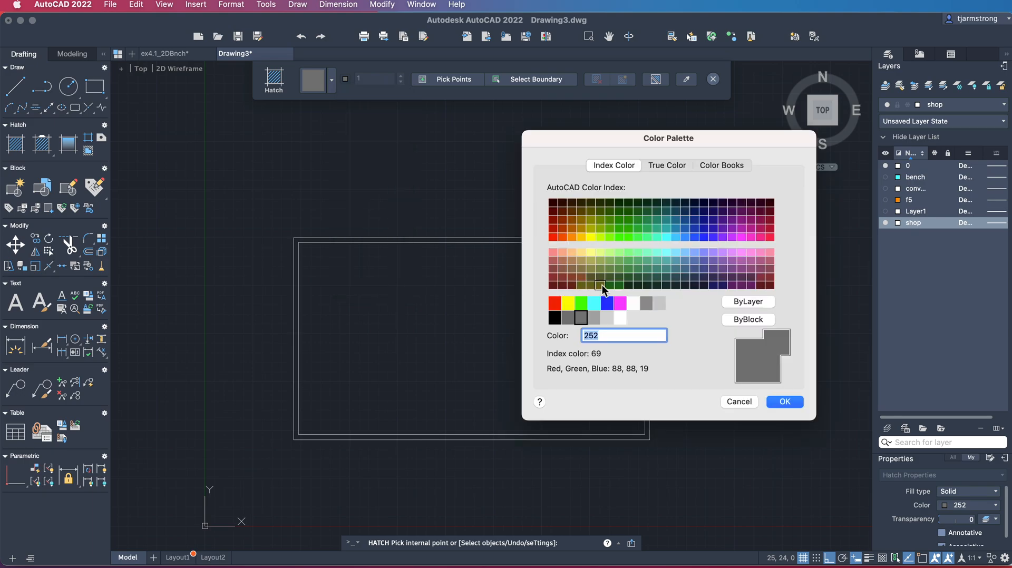
{"action": "left_click", "coordinate": [568, 317]}
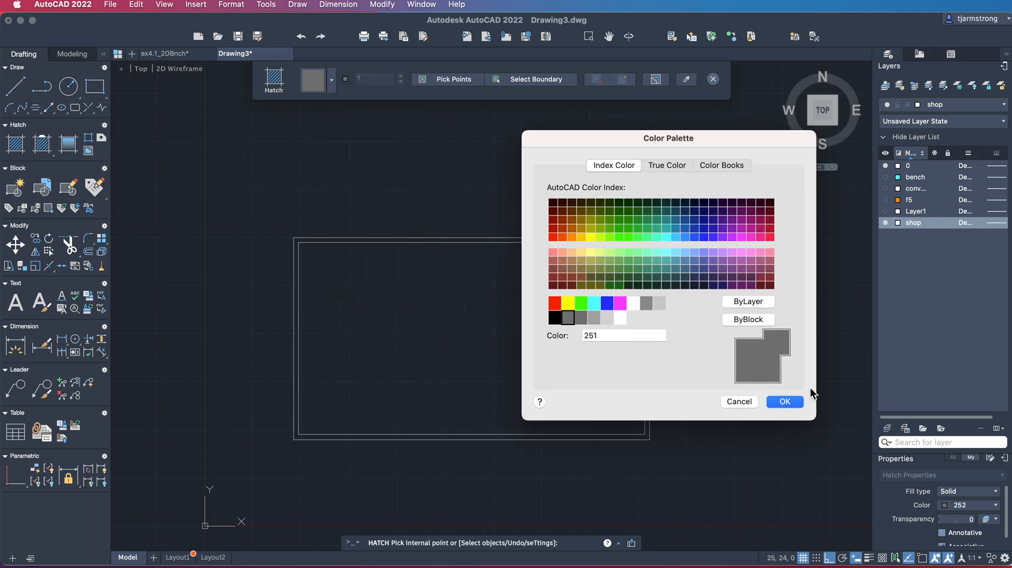
{"action": "left_click", "coordinate": [785, 402]}
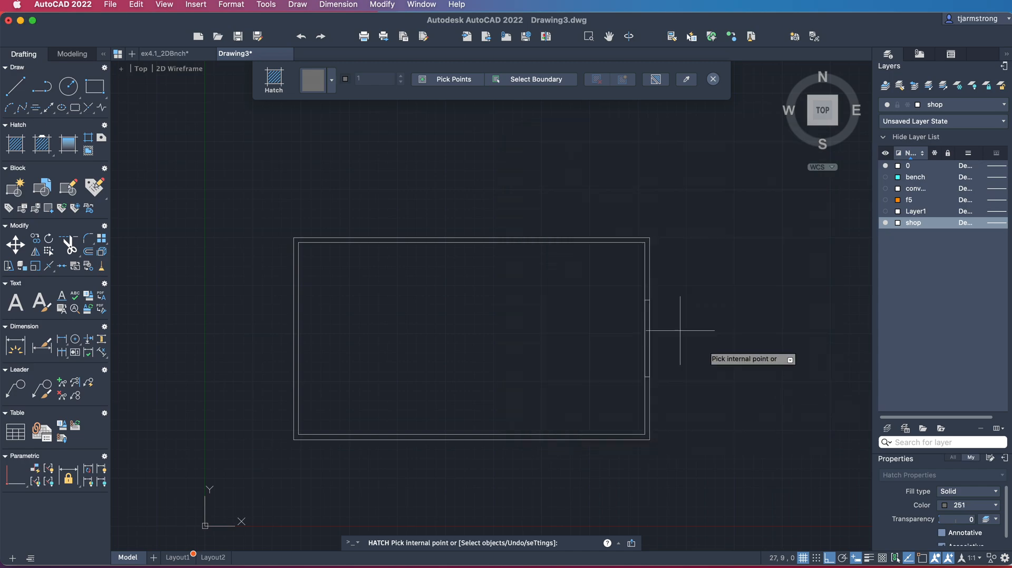
{"action": "left_click", "coordinate": [566, 240]}
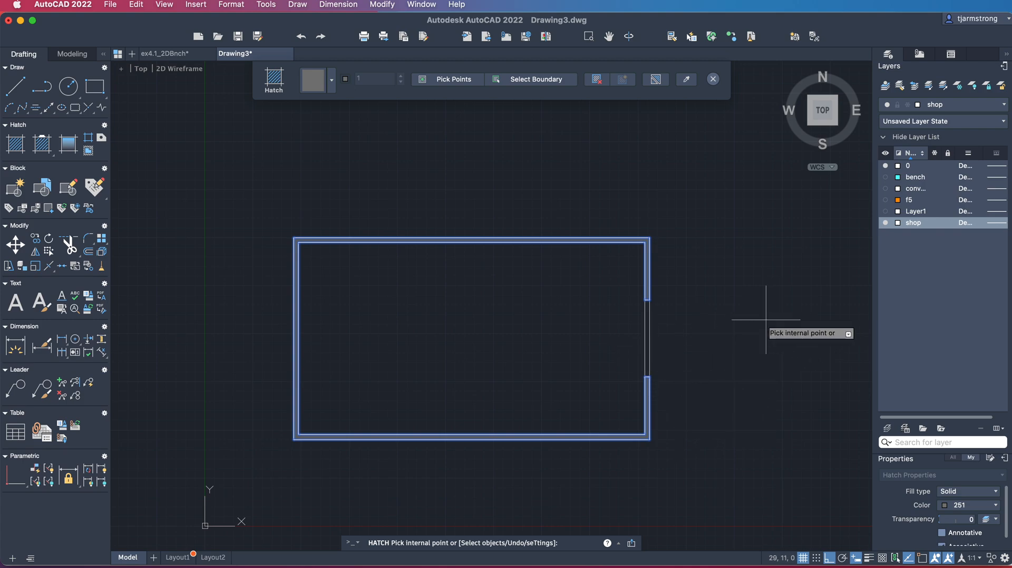
{"action": "key", "text": "Escape"}
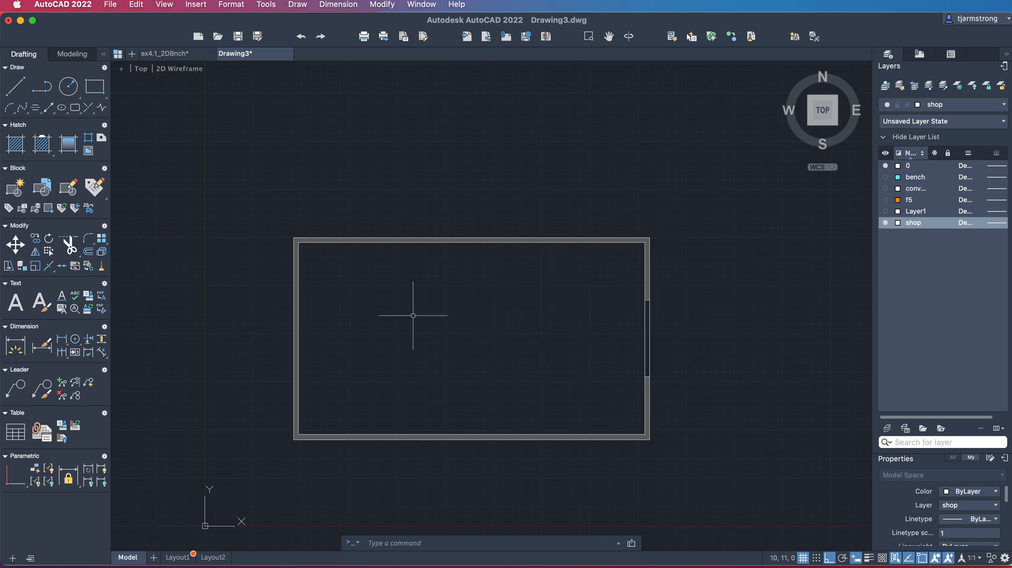
Step: Group the inner and outer wall outlines together with their solid hatch
{"action": "mouse_move", "coordinate": [382, 279]}
{"action": "left_mouse_down"}
{"action": "mouse_move", "coordinate": [362, 204]}
{"action": "mouse_move", "coordinate": [306, 211]}
{"action": "mouse_move", "coordinate": [290, 272]}
{"action": "mouse_move", "coordinate": [298, 350]}
{"action": "mouse_move", "coordinate": [331, 386]}
{"action": "left_mouse_up"}
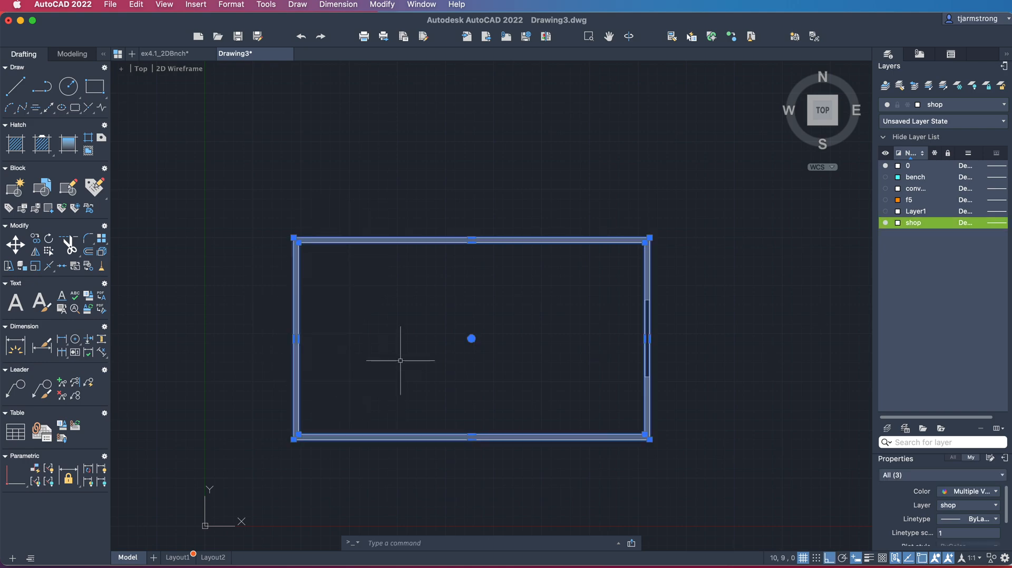
{"action": "type", "text": "group"}
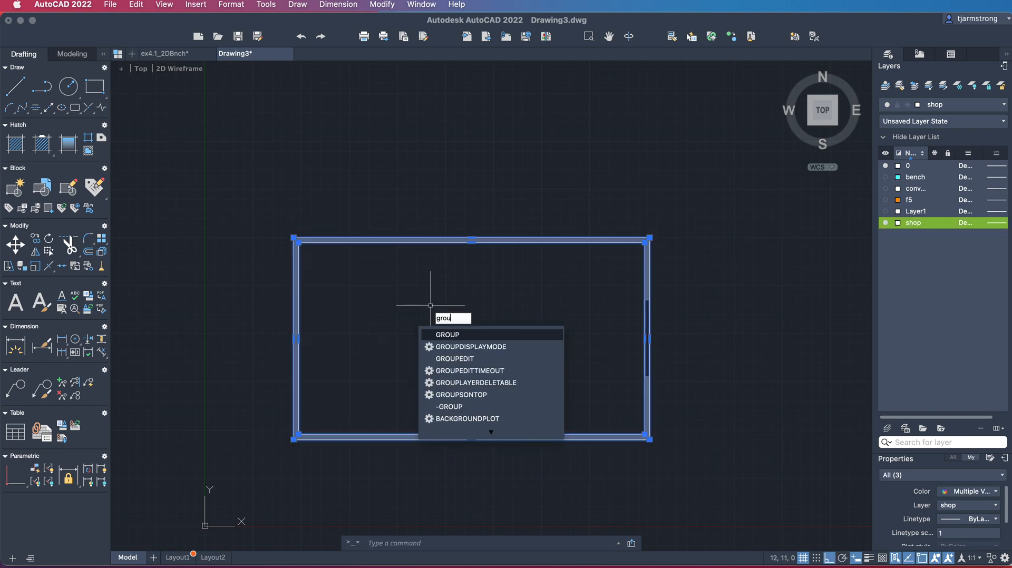
{"action": "key", "text": "Return"}
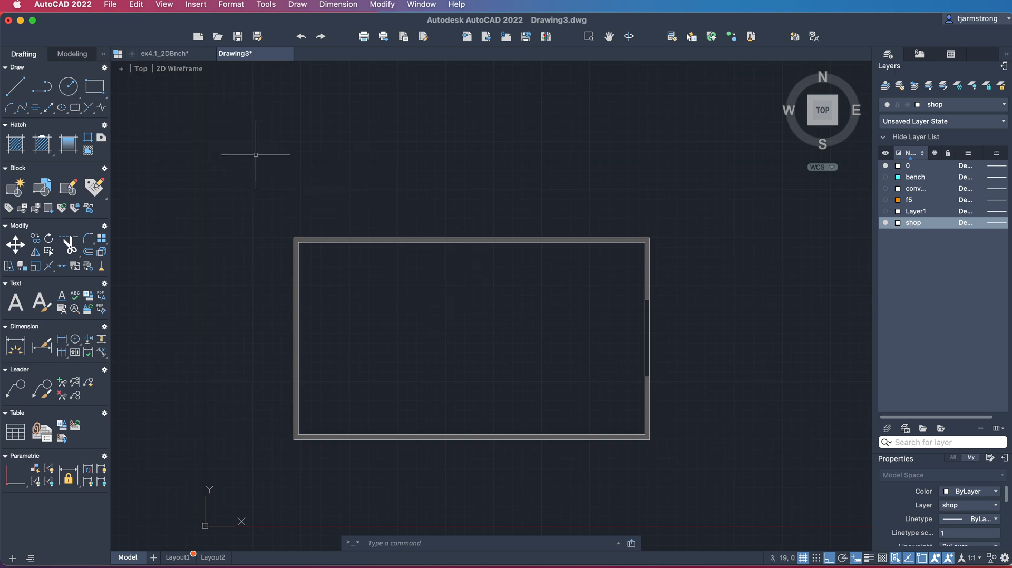
Step: Save the drawing to the Desktop as 463ex4.2tja in AutoCAD 2018 Drawing format
{"action": "left_click", "coordinate": [117, 5]}
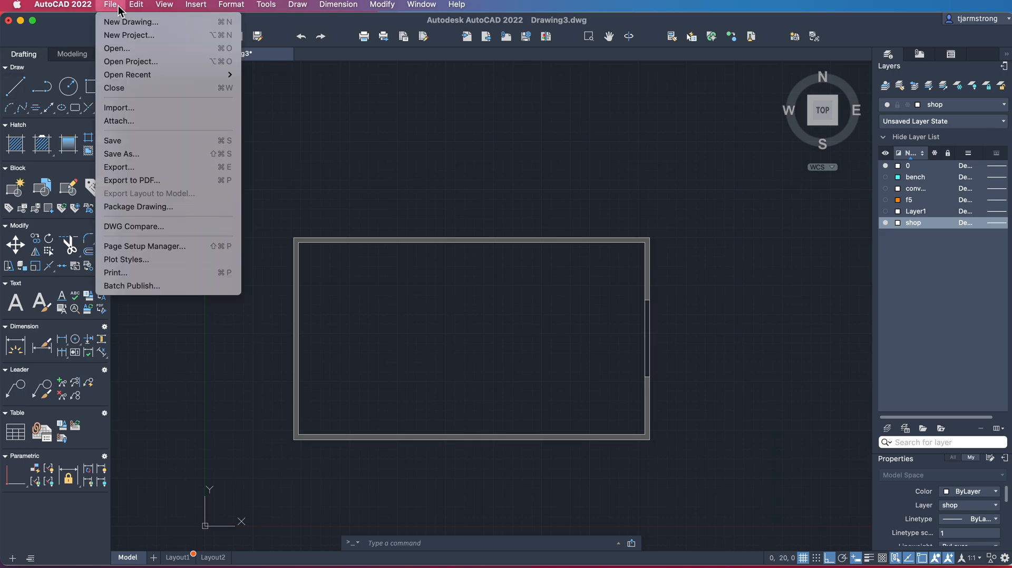
{"action": "left_click", "coordinate": [146, 140]}
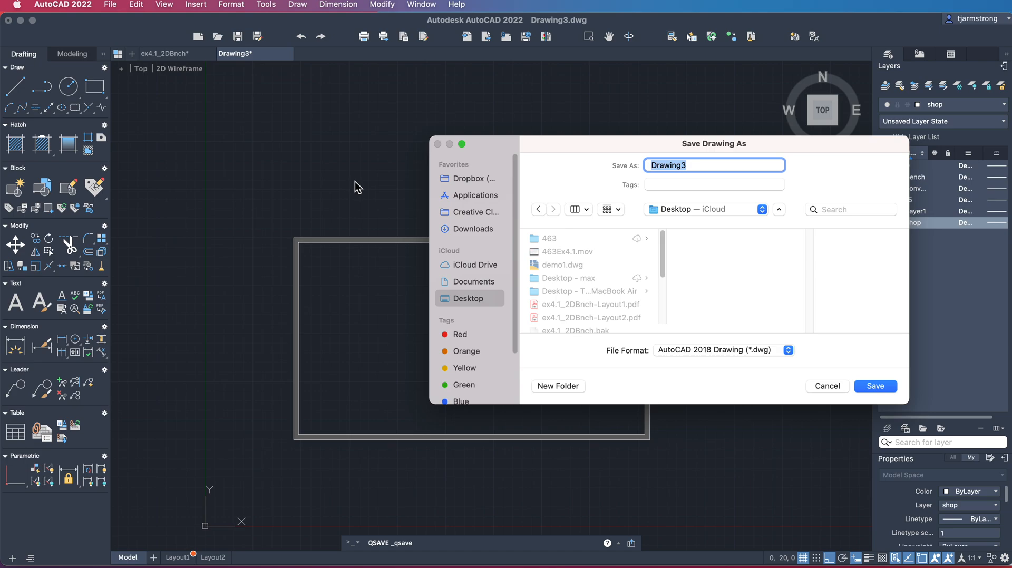
{"action": "type", "text": "463"}
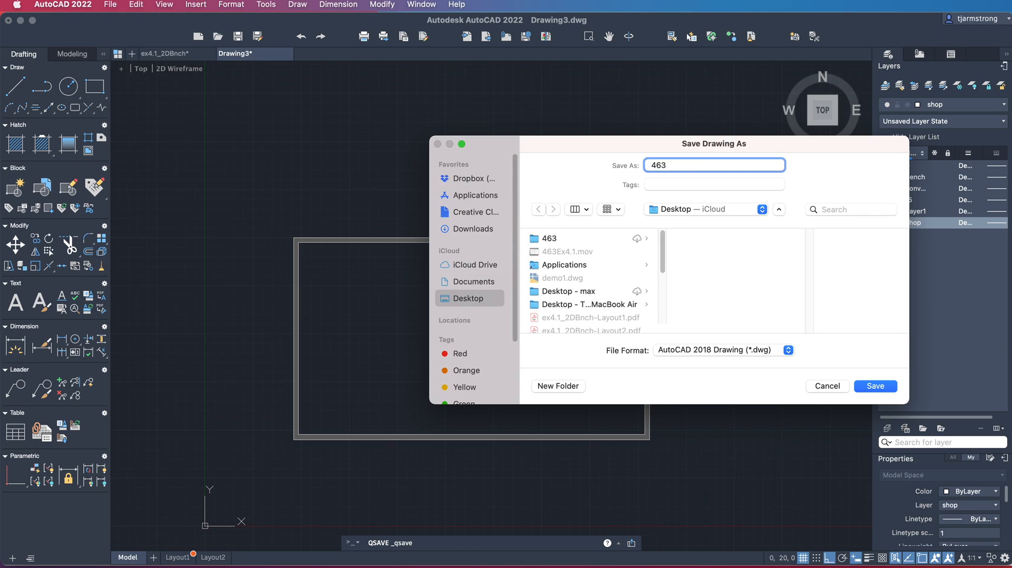
{"action": "type", "text": "ex4.2tja"}
{"action": "left_click", "coordinate": [882, 387]}
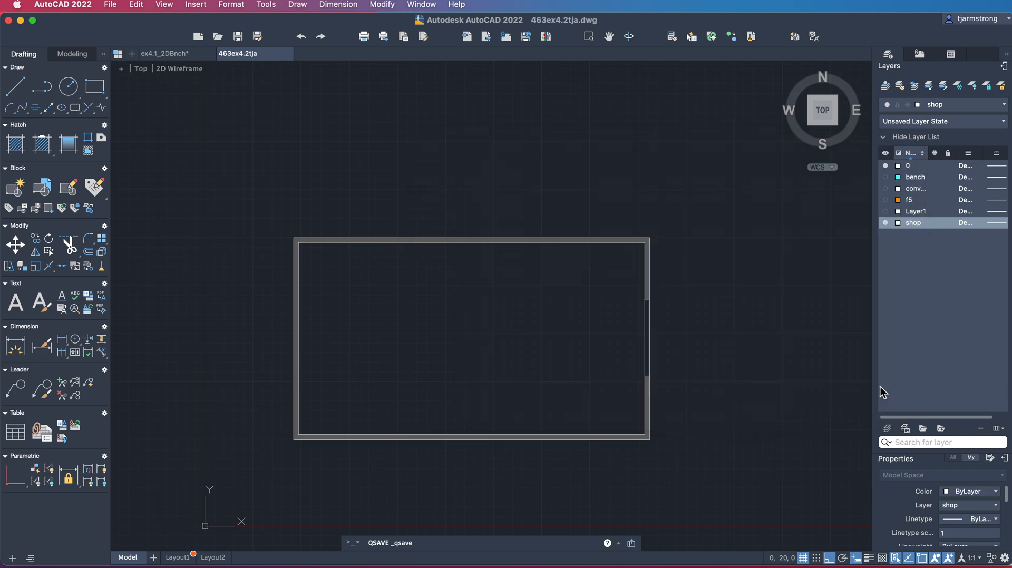
Step: Make layer 0 current and turn on the bench, conveyor and f5 layers
{"action": "left_click", "coordinate": [886, 210]}
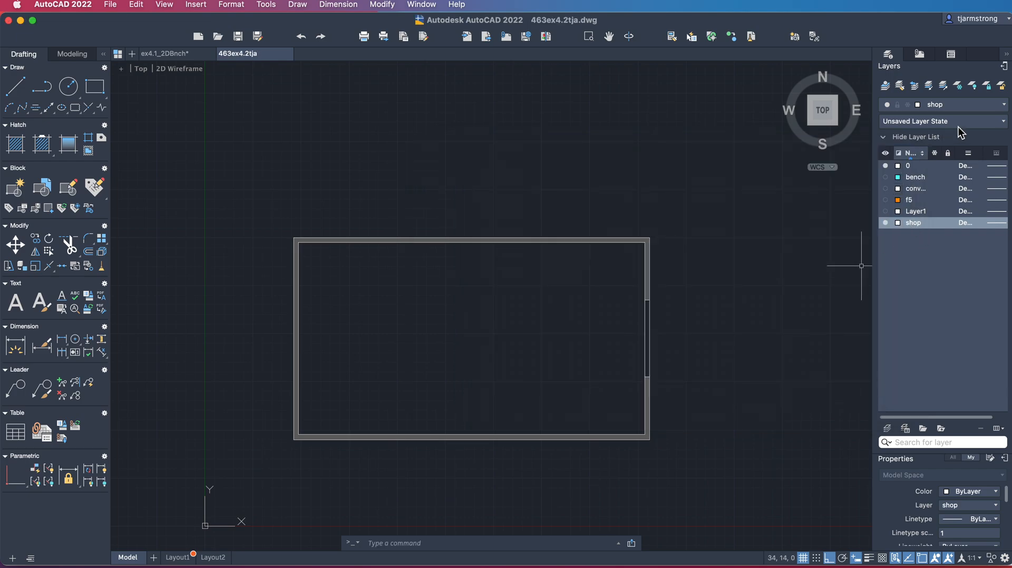
{"action": "left_click", "coordinate": [1004, 108]}
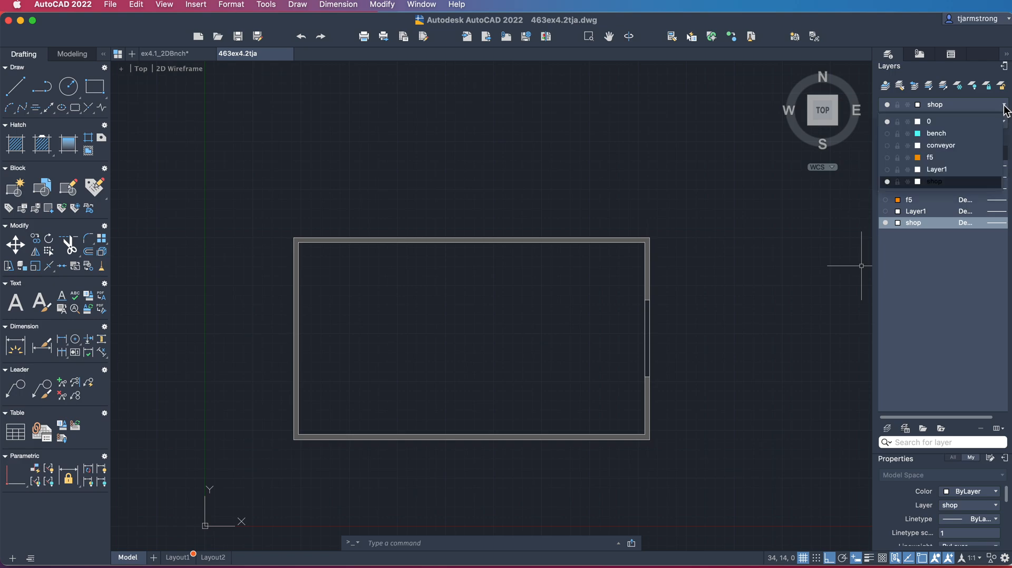
{"action": "left_click", "coordinate": [962, 121]}
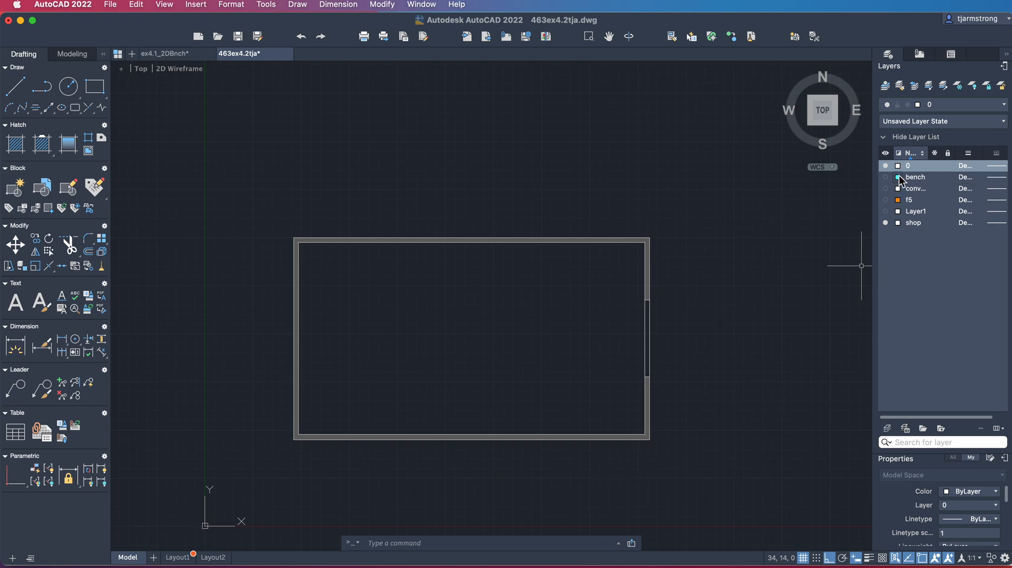
{"action": "left_click", "coordinate": [887, 177]}
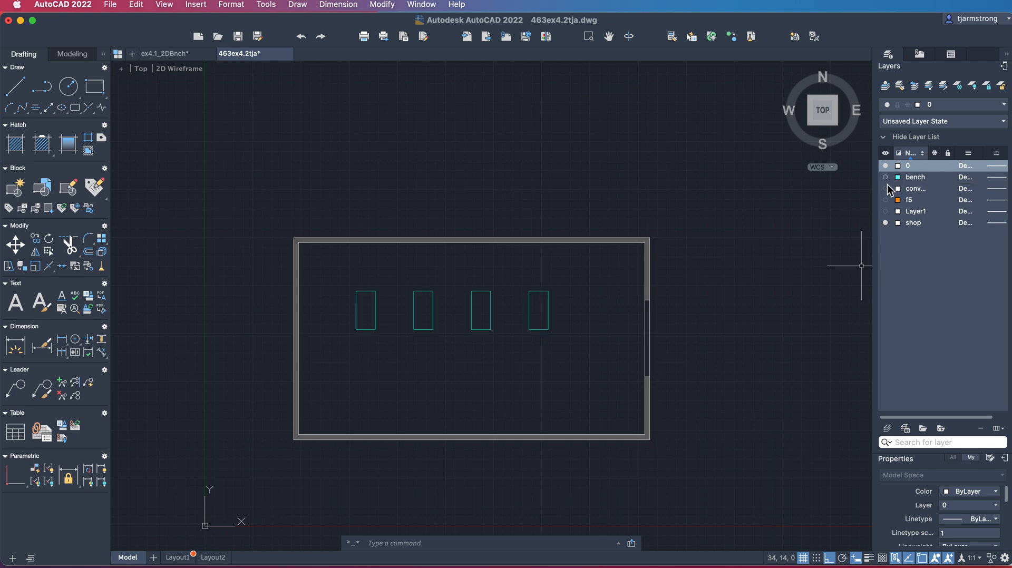
{"action": "left_click", "coordinate": [886, 189]}
{"action": "left_click", "coordinate": [886, 199]}
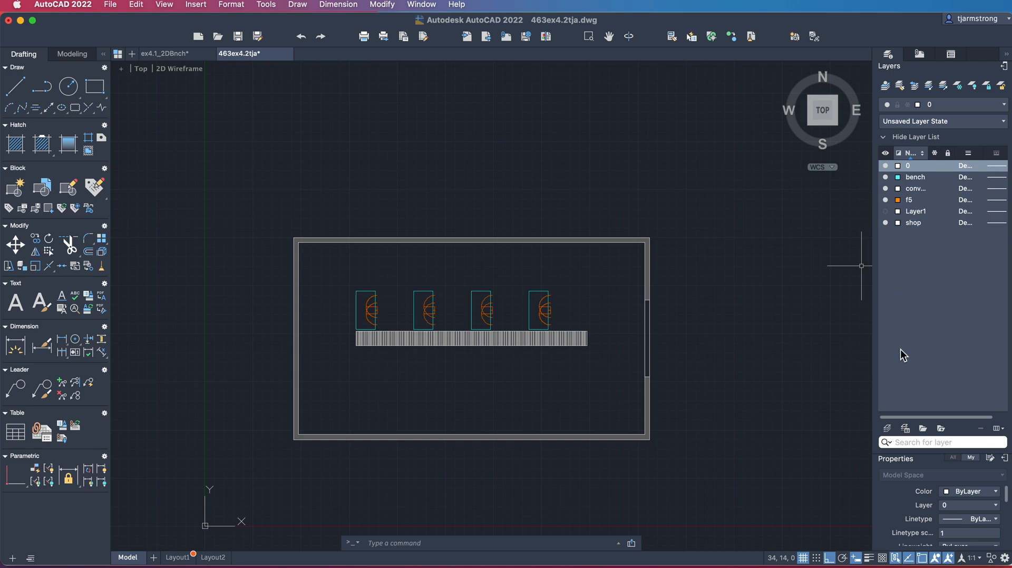